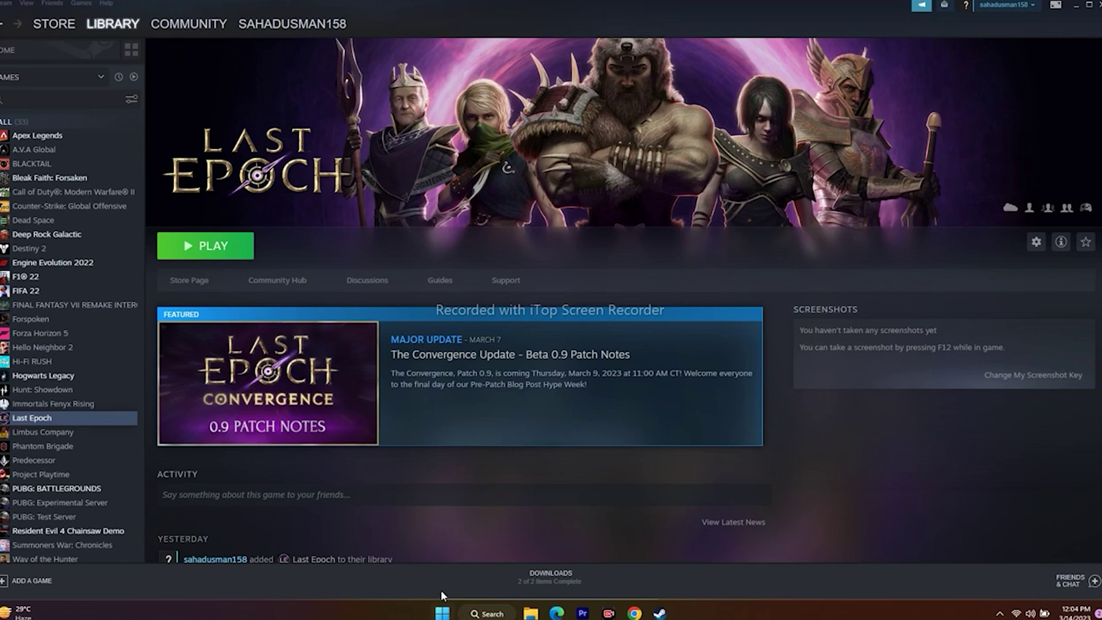
pyautogui.click(442, 612)
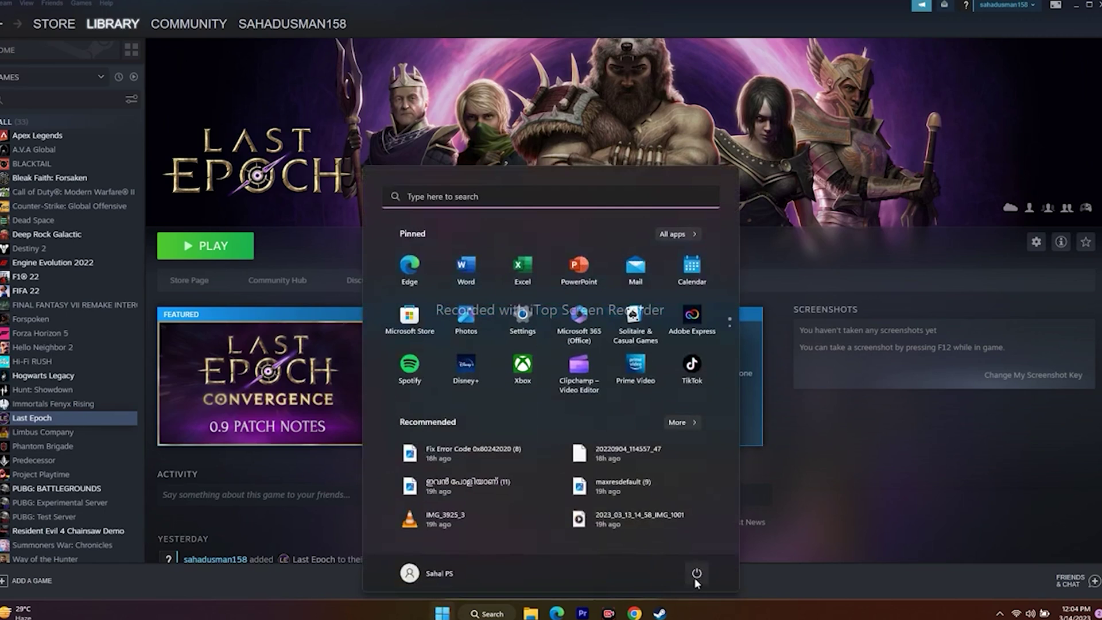
pyautogui.click(697, 574)
pyautogui.press('Escape')
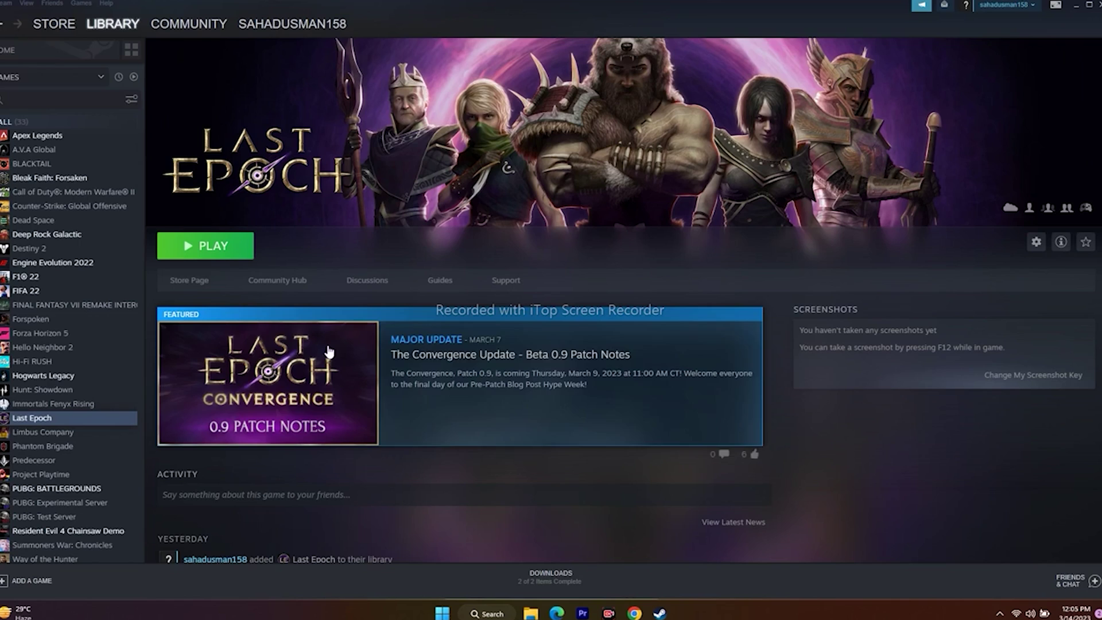
# - Verify the integrity of Last Epoch's game files from its local files properties, and close the properties
pyautogui.rightClick(61, 417)
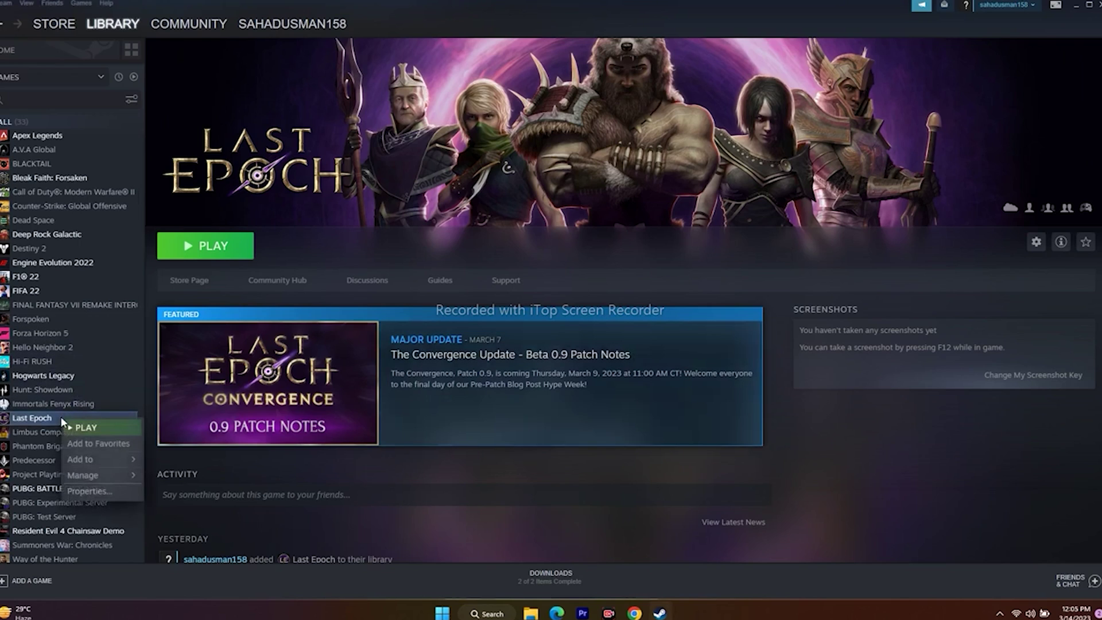
pyautogui.click(79, 489)
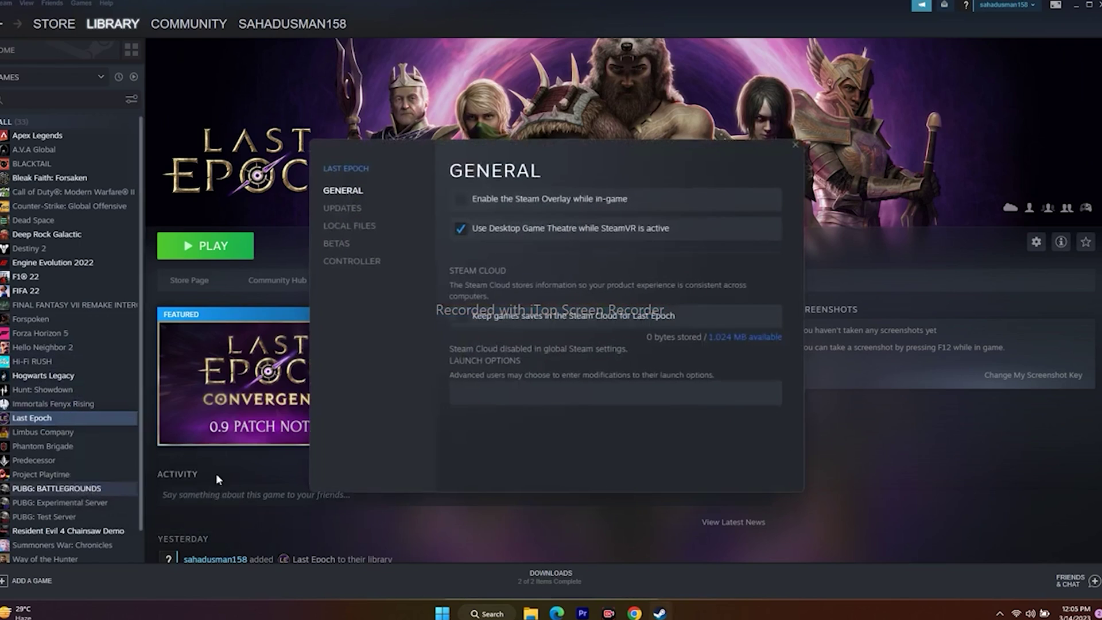
pyautogui.click(355, 228)
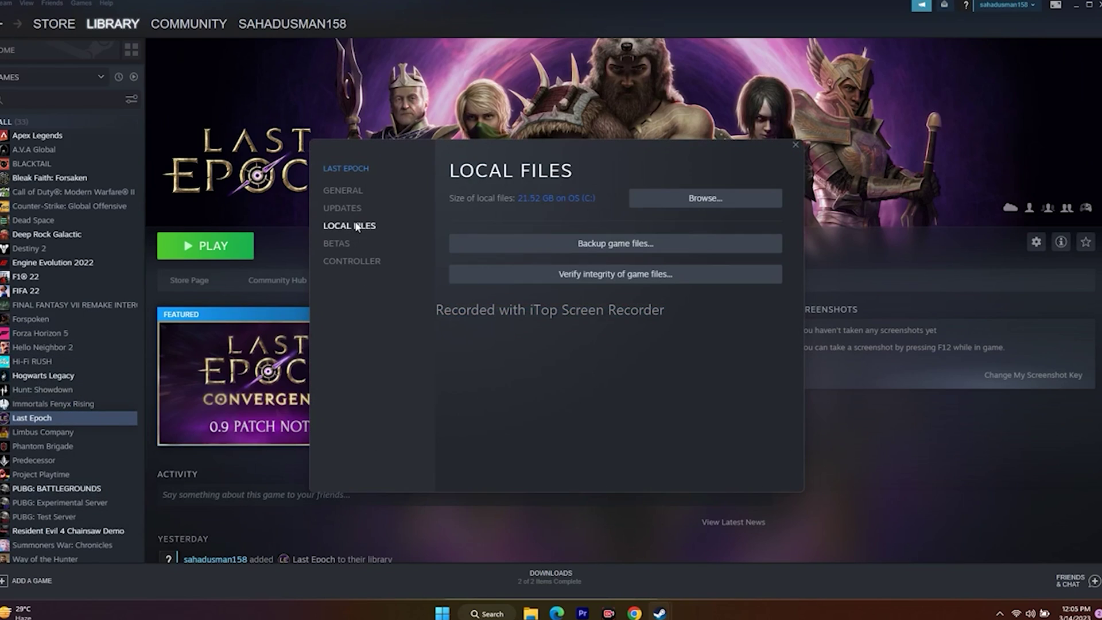
pyautogui.click(611, 276)
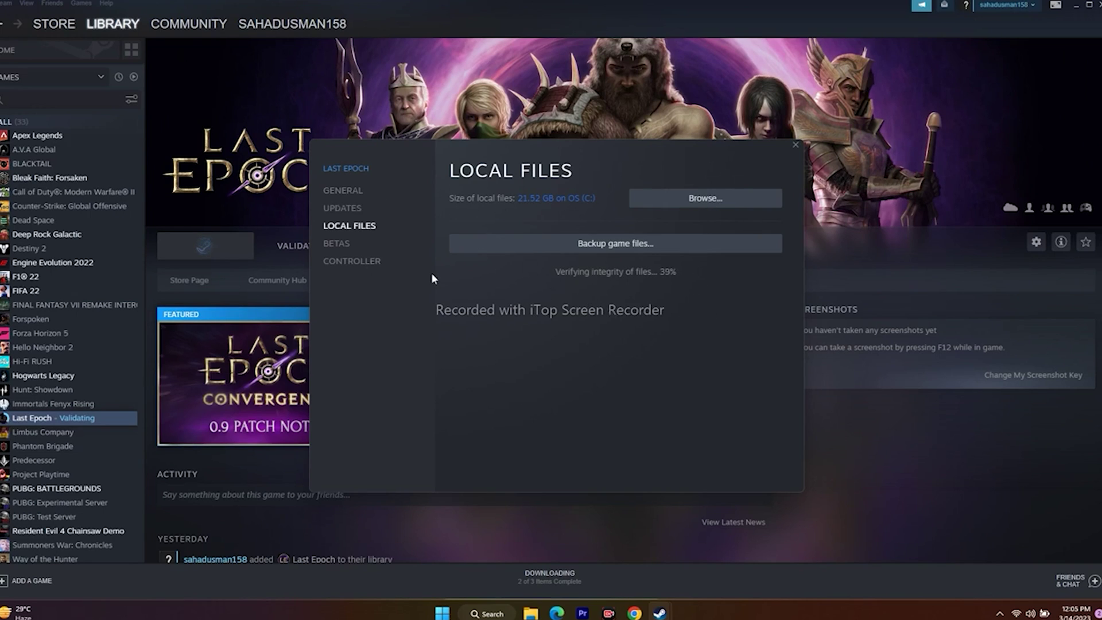
pyautogui.click(919, 408)
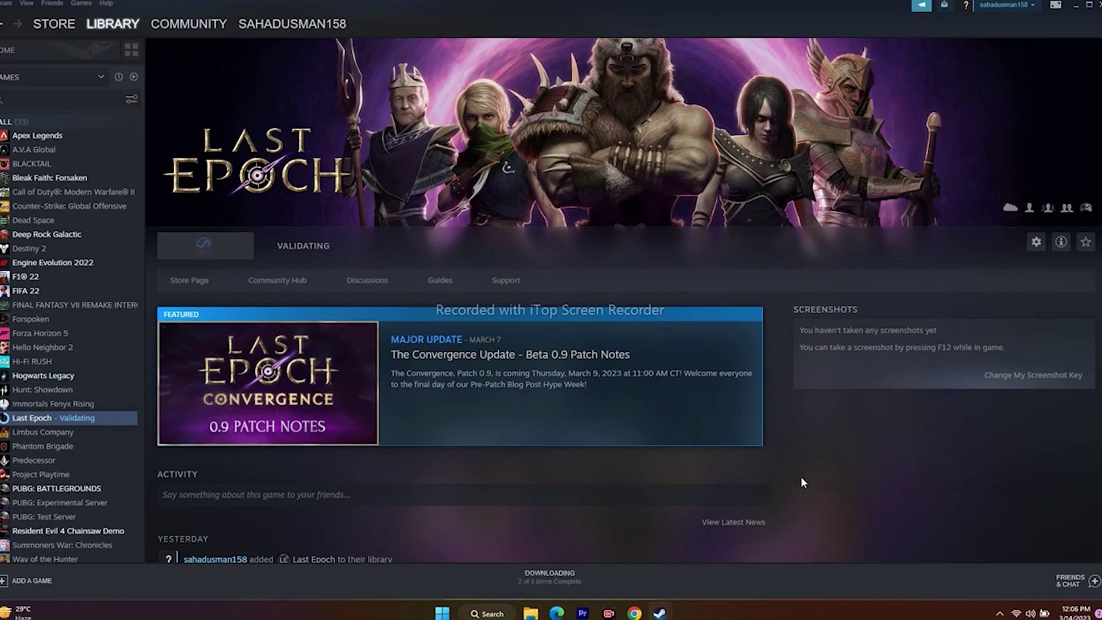
# - Browse Last Epoch's local files from its Steam properties to open the game's installation folder
pyautogui.rightClick(47, 422)
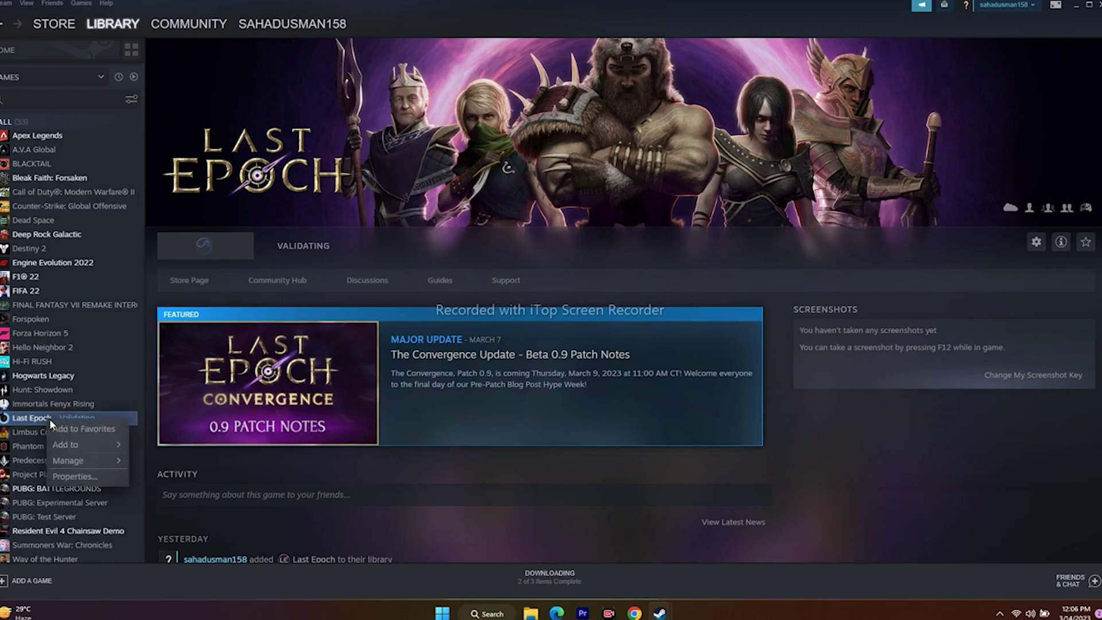
pyautogui.click(68, 473)
pyautogui.click(350, 227)
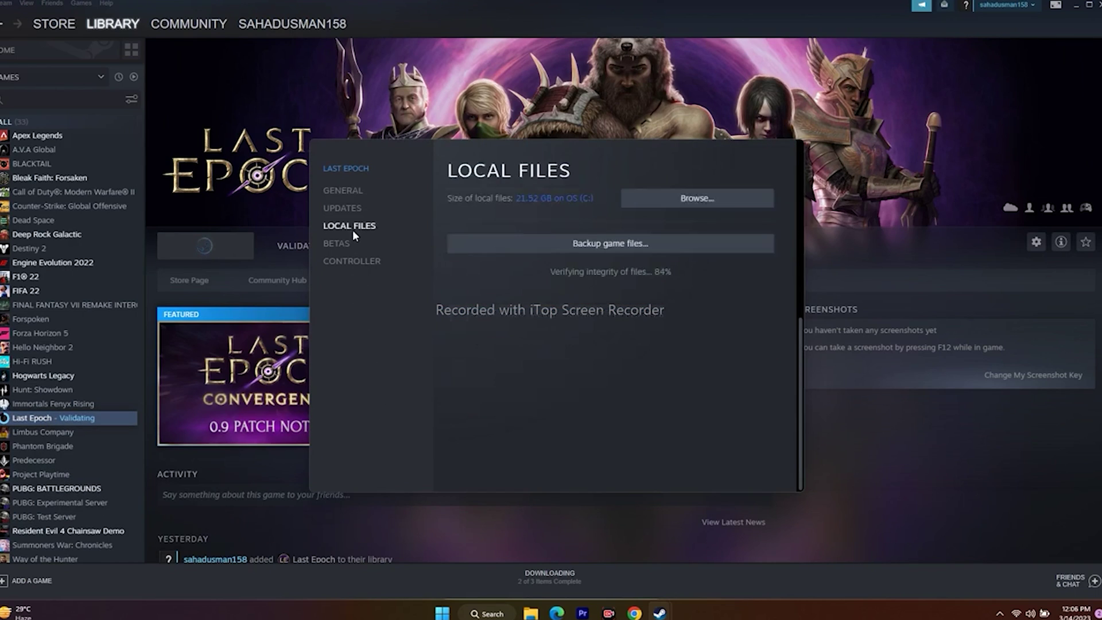
pyautogui.click(705, 201)
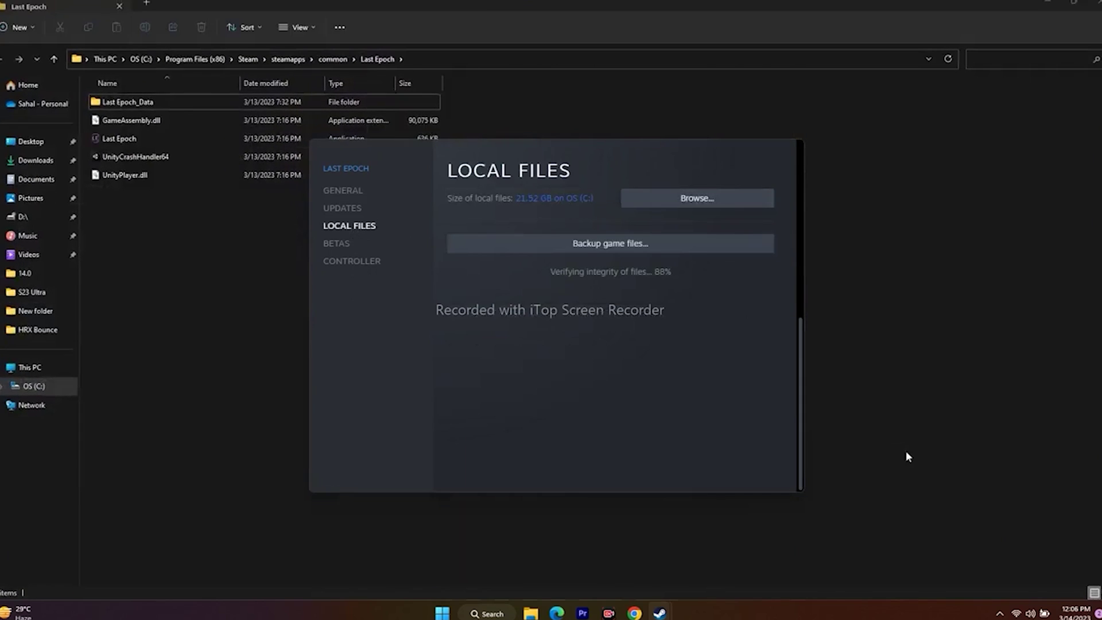
pyautogui.click(909, 457)
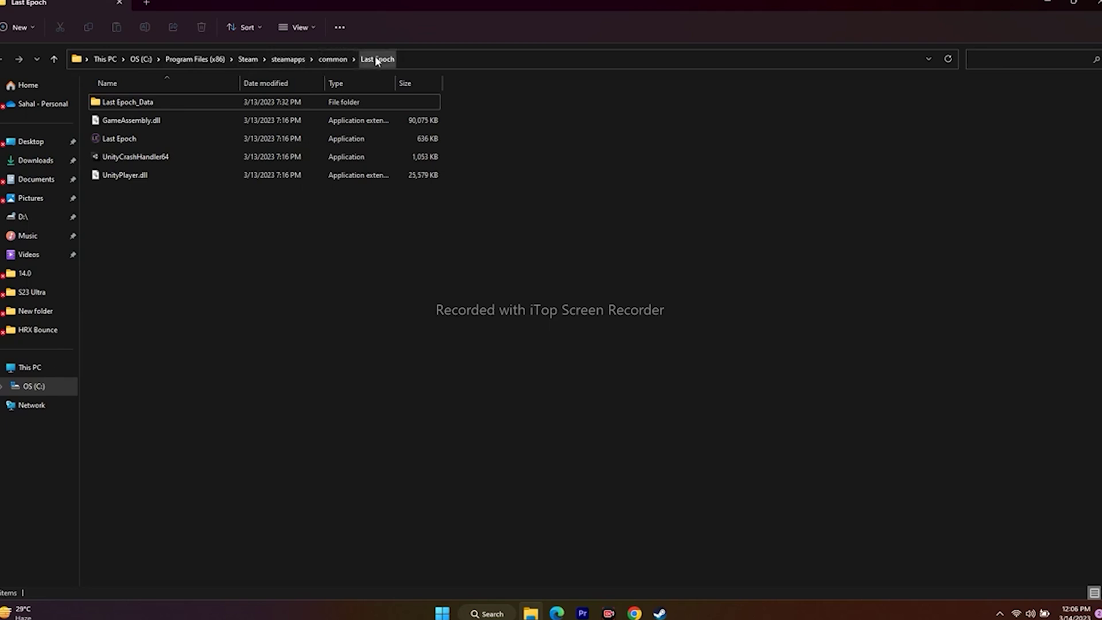
# - Set the Last Epoch application to run as an administrator in its compatibility properties and save the change
pyautogui.click(116, 138)
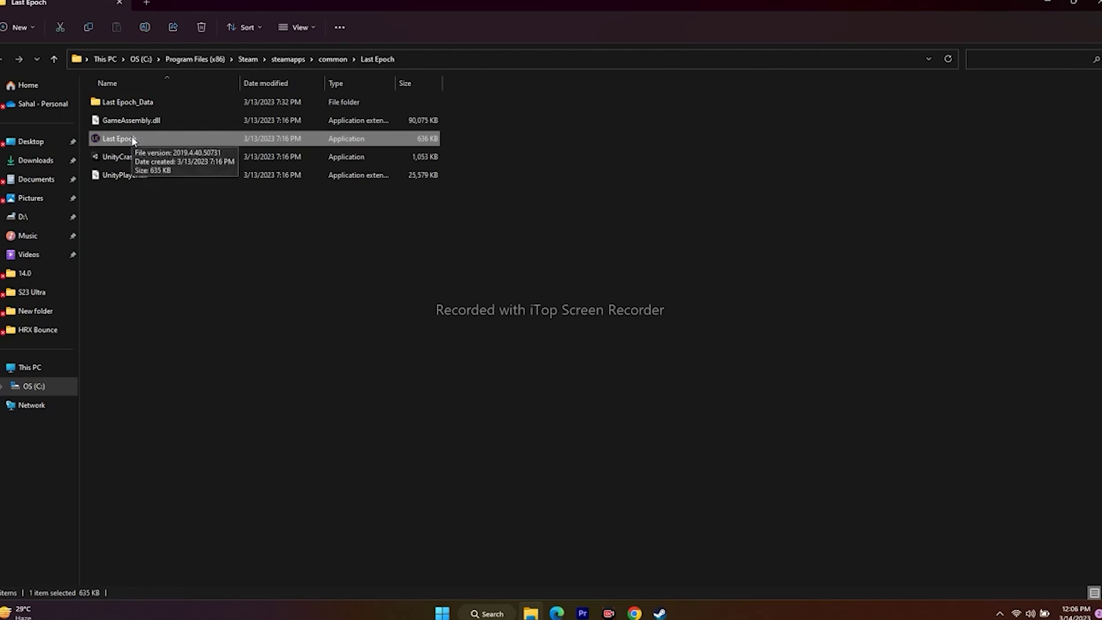
pyautogui.click(495, 364)
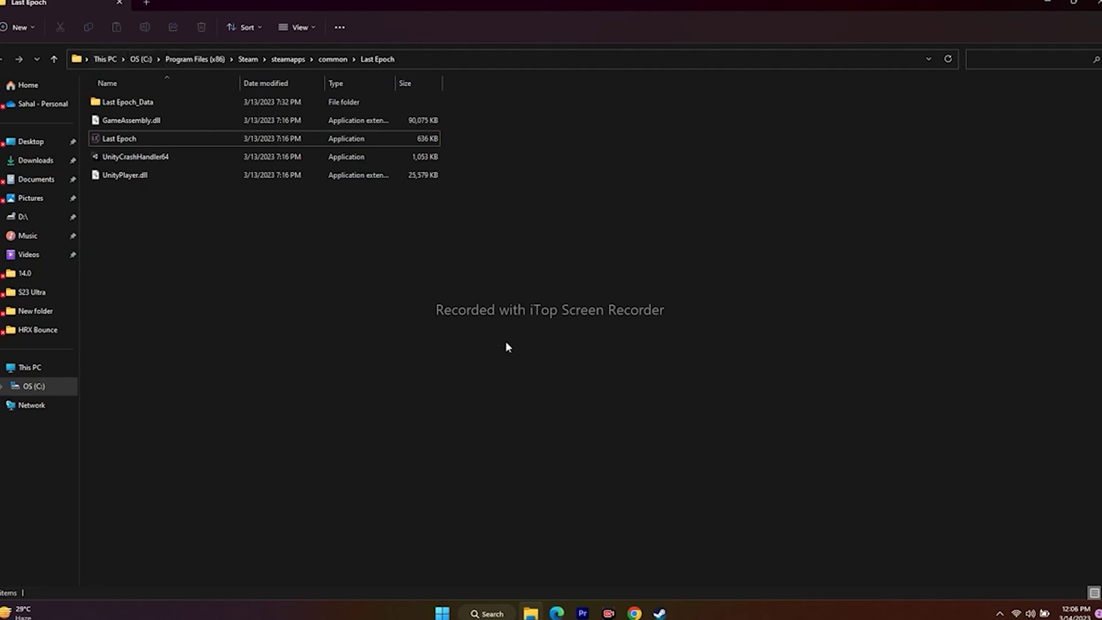
pyautogui.rightClick(123, 137)
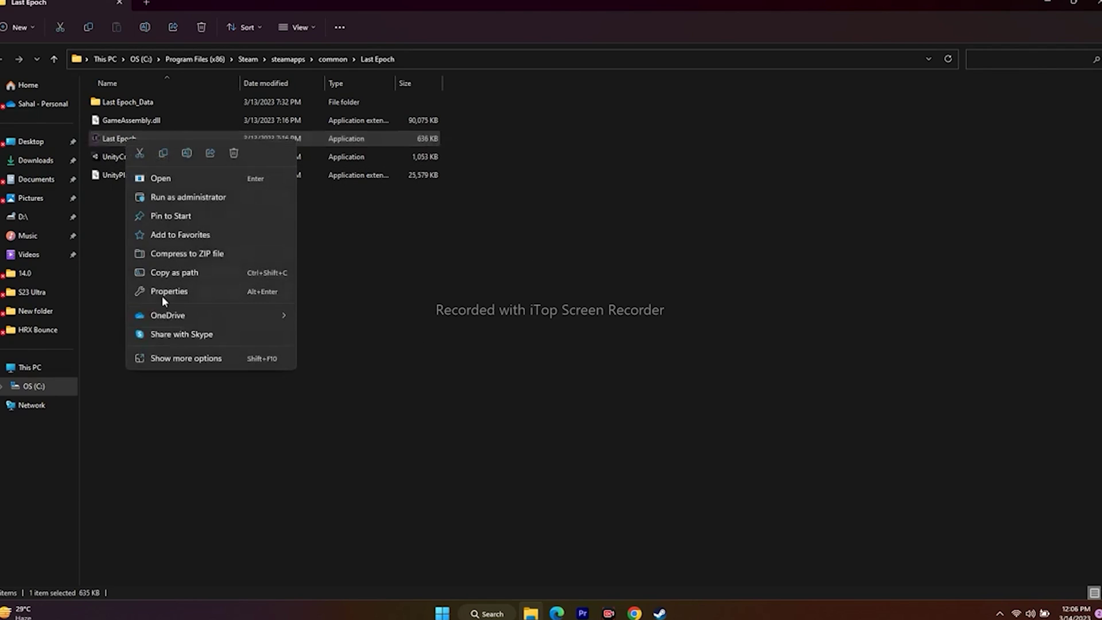
pyautogui.click(164, 353)
pyautogui.click(213, 343)
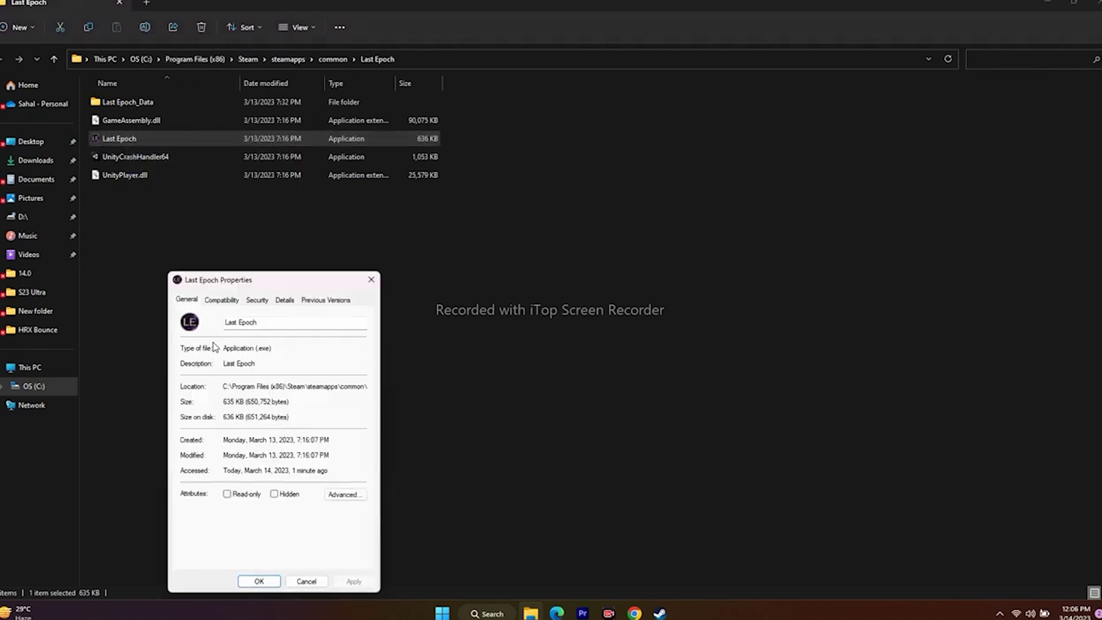
pyautogui.click(222, 300)
pyautogui.moveTo(282, 283); pyautogui.dragTo(745, 127)
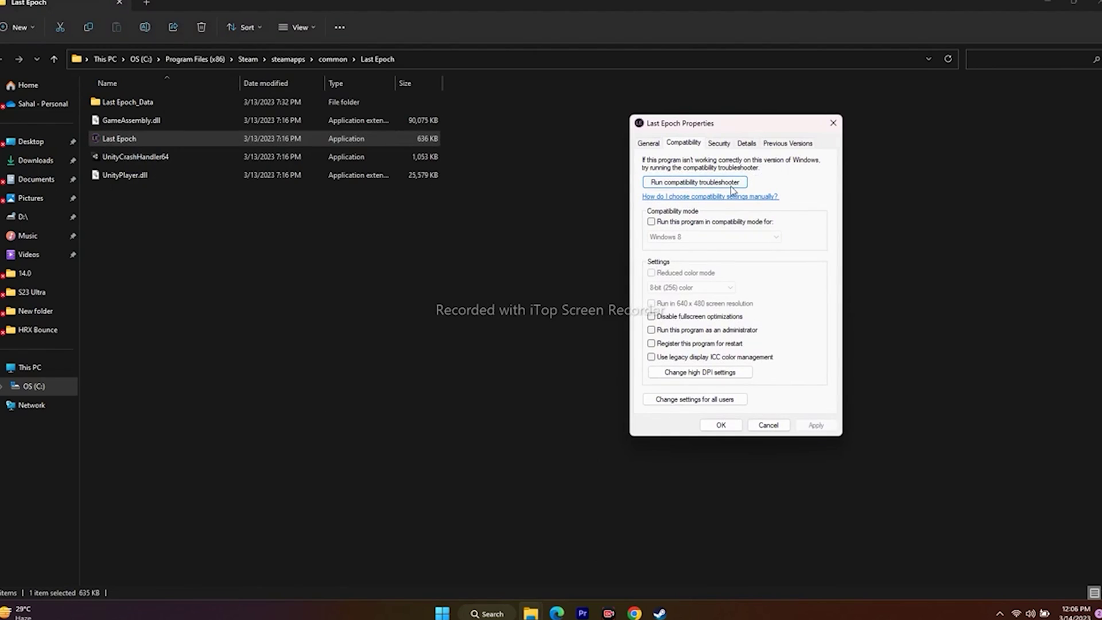
pyautogui.click(652, 331)
pyautogui.click(814, 424)
pyautogui.click(719, 425)
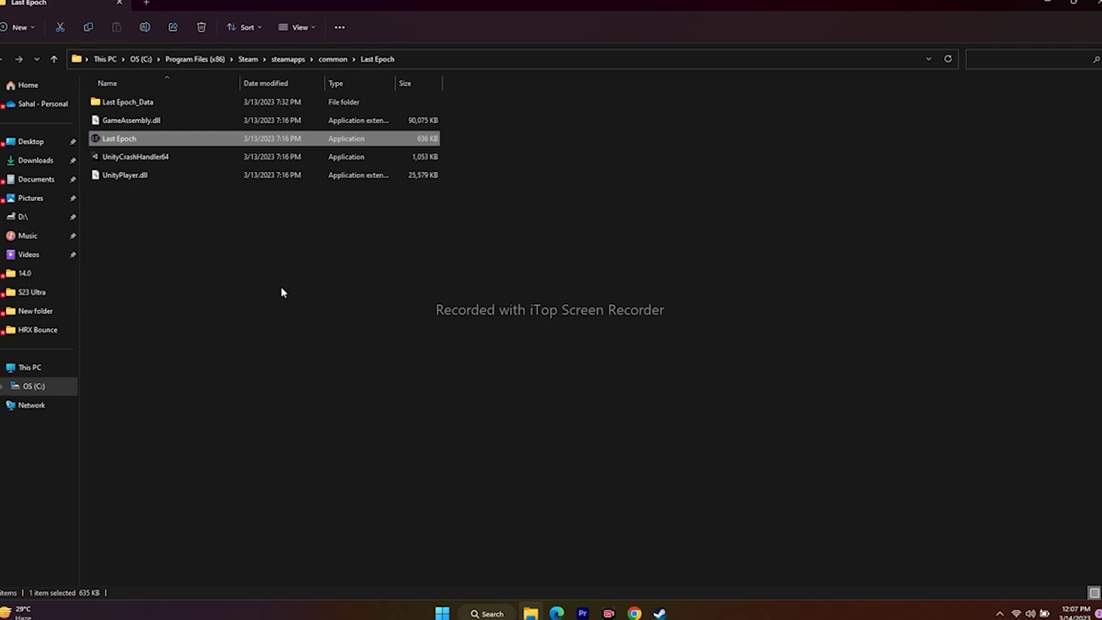
# - Enable compatibility mode for Windows 7 in the Last Epoch application's properties and apply it
pyautogui.rightClick(132, 144)
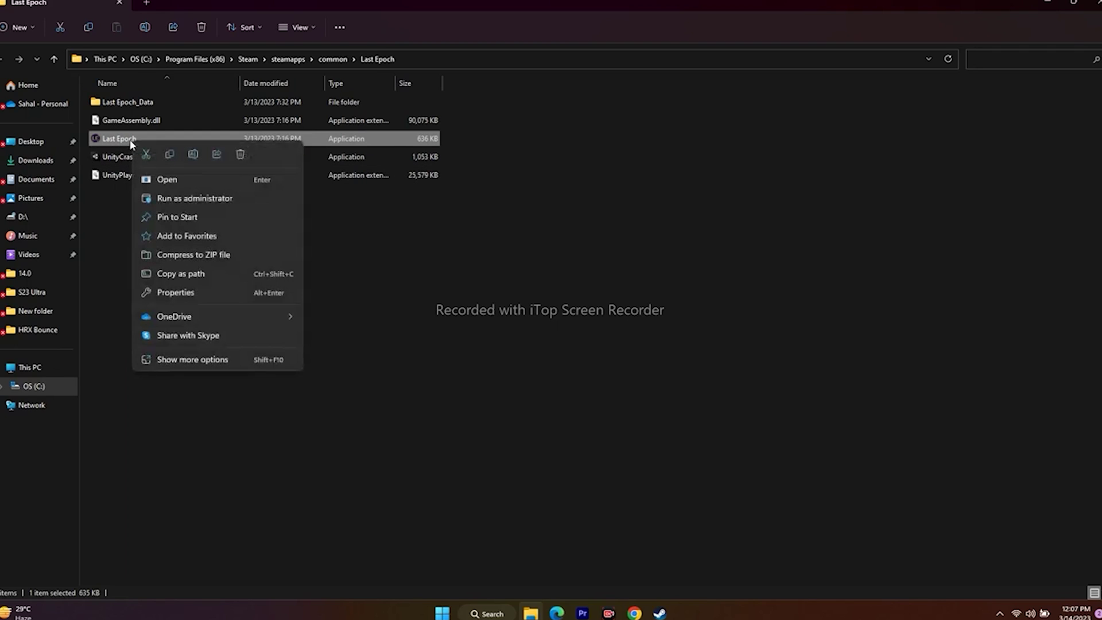
pyautogui.click(174, 357)
pyautogui.click(210, 350)
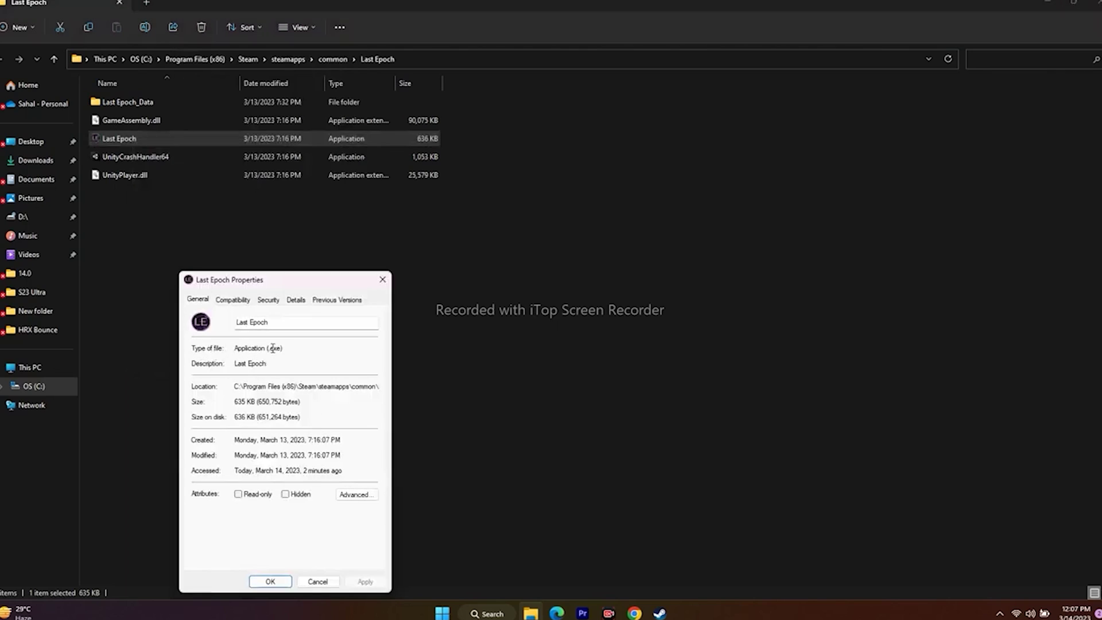
pyautogui.click(247, 300)
pyautogui.moveTo(281, 282); pyautogui.dragTo(601, 99)
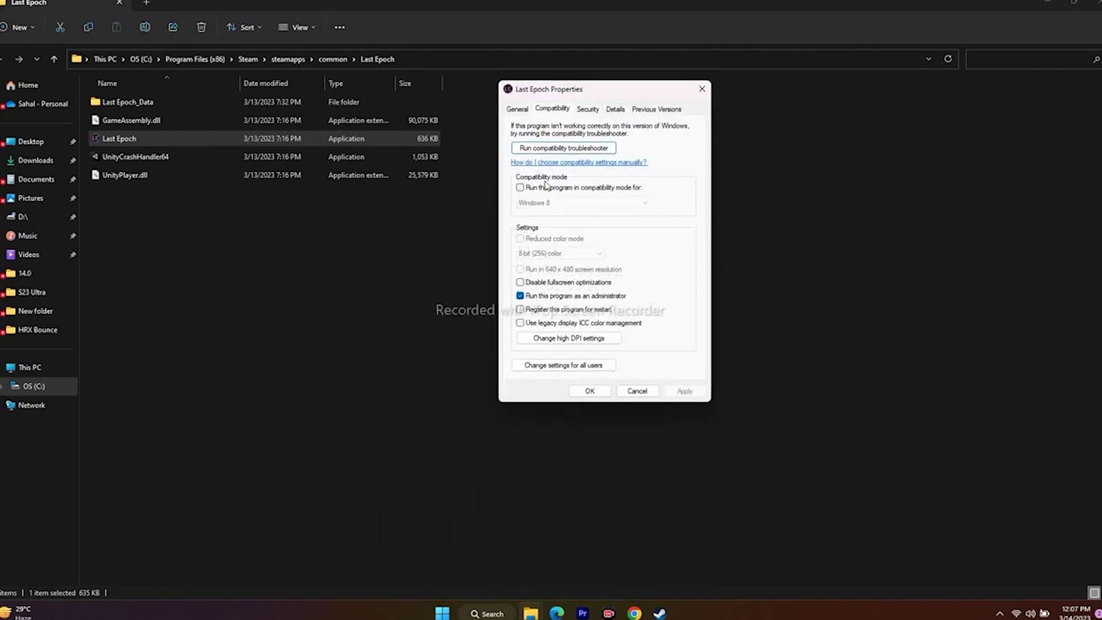
pyautogui.click(520, 188)
pyautogui.click(642, 202)
pyautogui.click(551, 236)
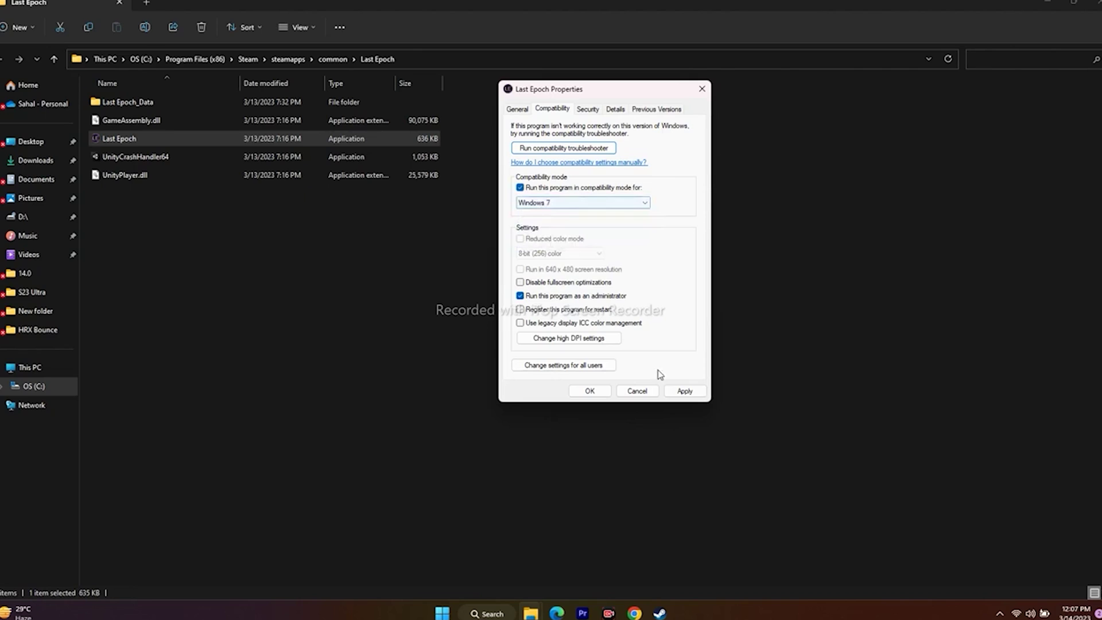
pyautogui.click(685, 392)
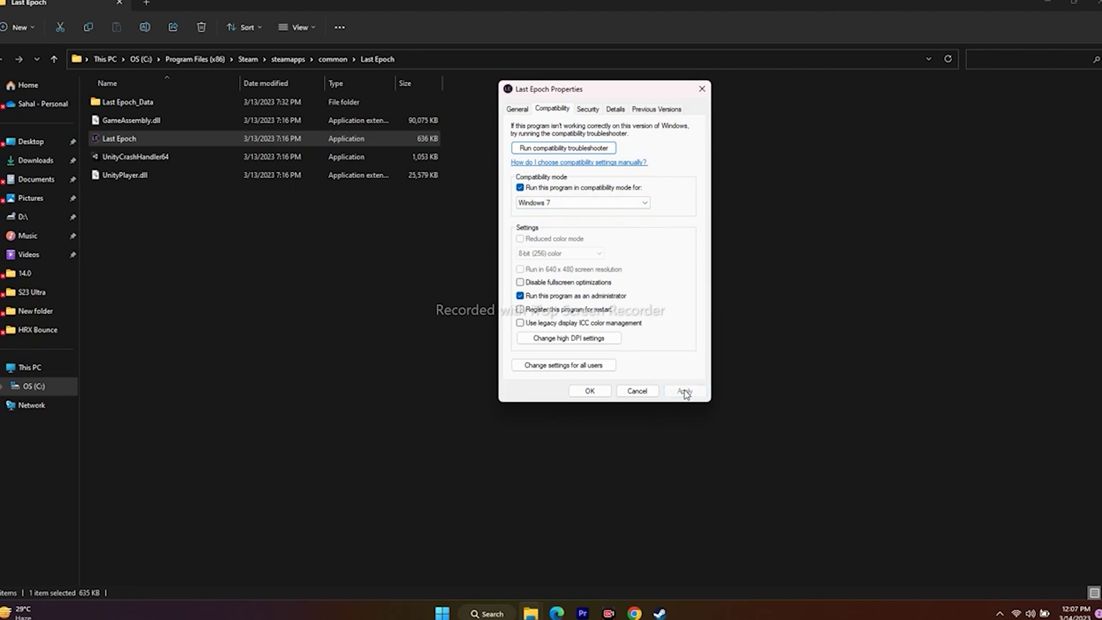
# - Change the Last Epoch application's compatibility mode to Windows 8 and apply it
pyautogui.click(555, 203)
pyautogui.click(555, 244)
pyautogui.click(689, 392)
# - Turn off compatibility mode for the Last Epoch application, apply the change and close its properties
pyautogui.click(520, 189)
pyautogui.click(685, 392)
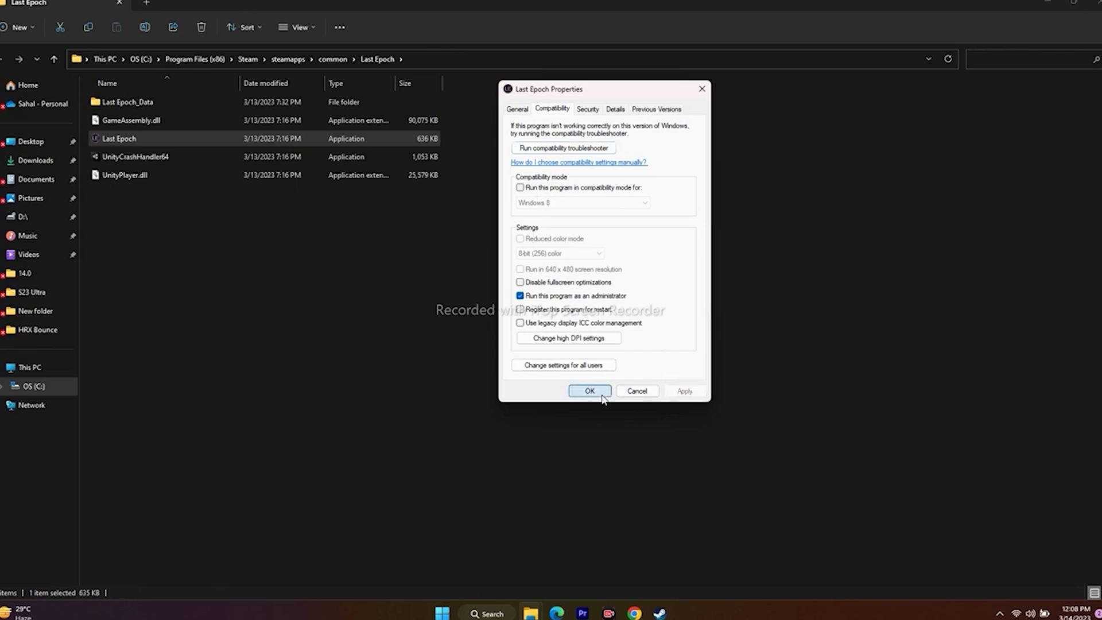
pyautogui.click(590, 391)
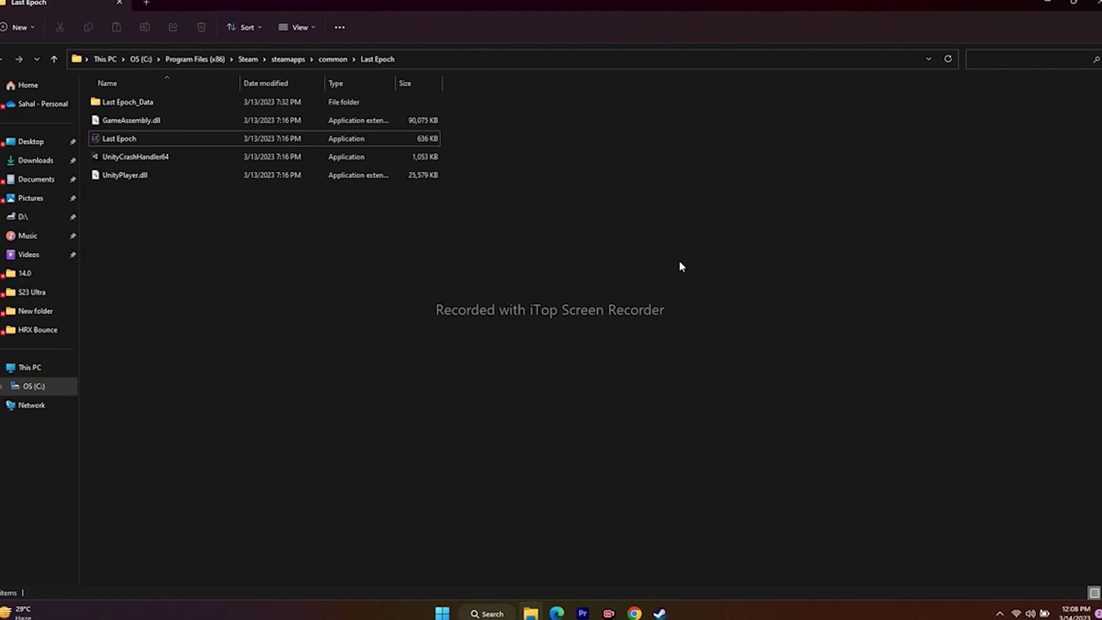
# - Close the Last Epoch folder window, minimize Steam and dismiss its local files dialog to clear the desktop
pyautogui.click(1096, 3)
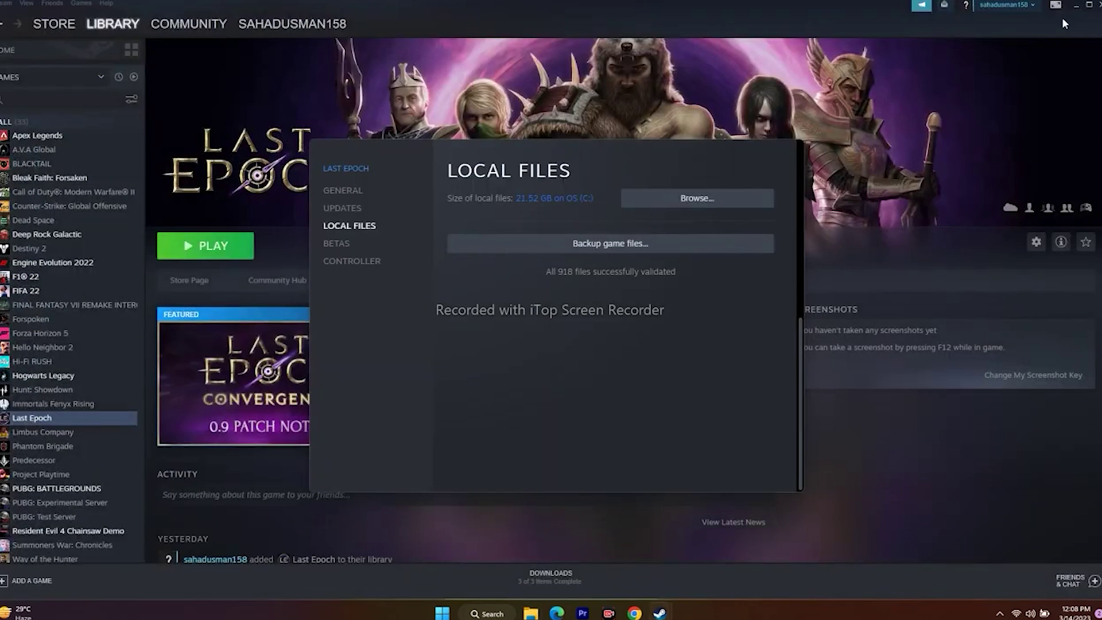
pyautogui.click(883, 132)
pyautogui.click(1076, 5)
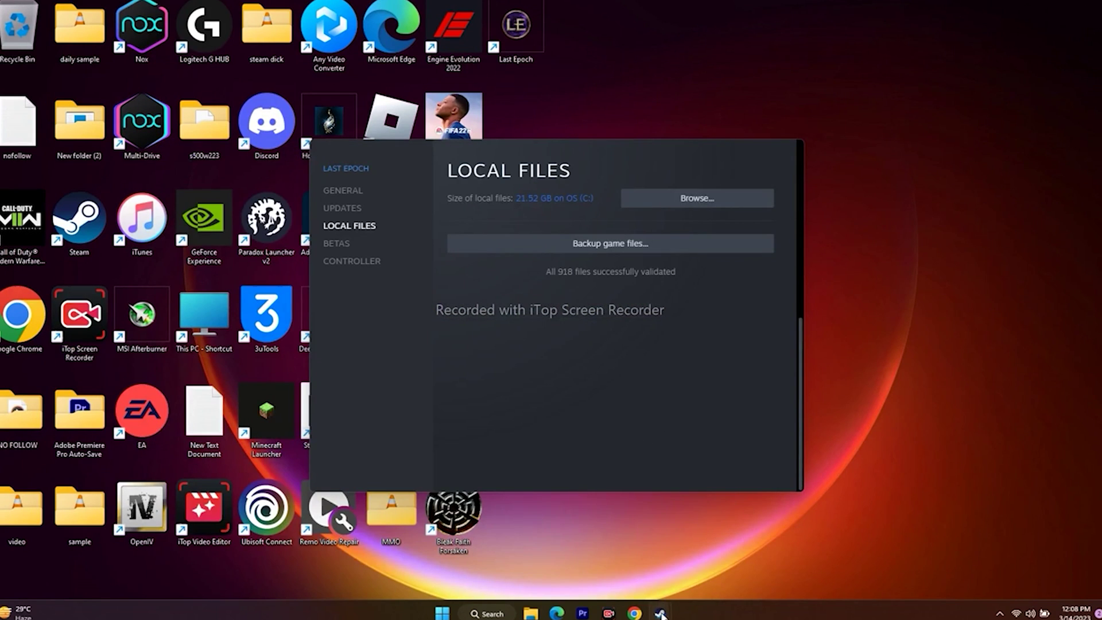
pyautogui.moveTo(660, 613)
pyautogui.click(761, 514)
# - Open the Language & region page under Time & language in Windows Settings
pyautogui.click(491, 613)
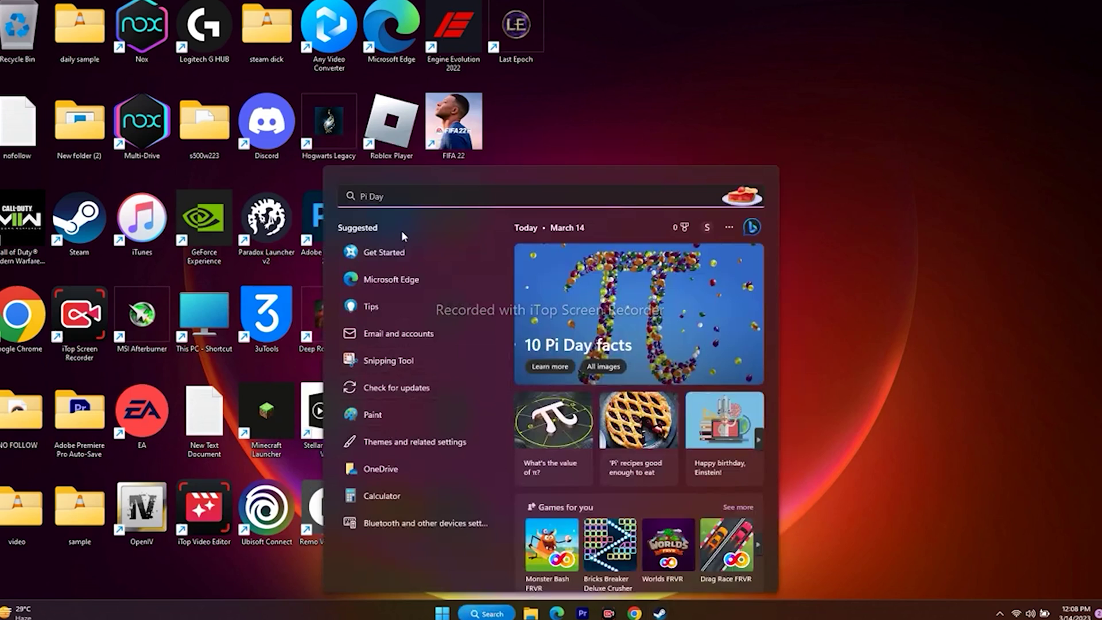
pyautogui.write('sett')
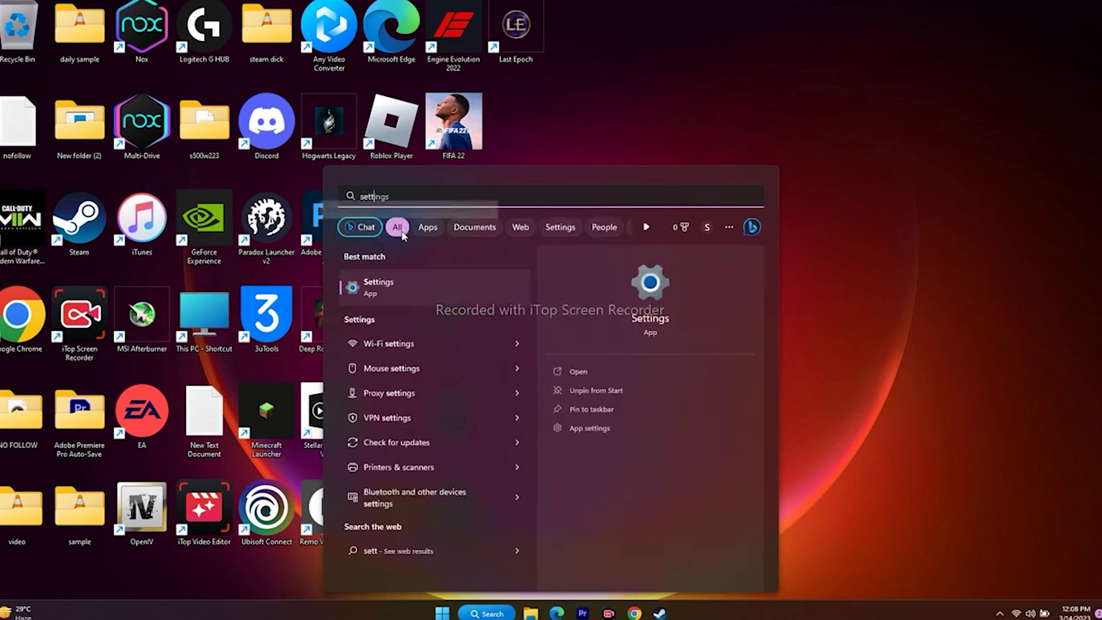
pyautogui.click(400, 290)
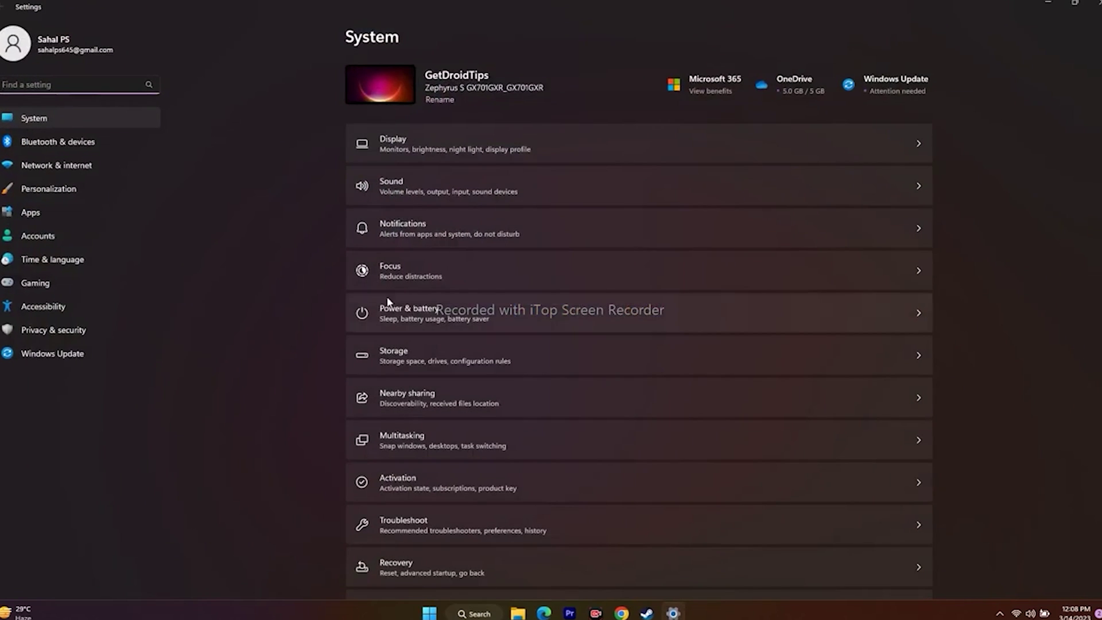
pyautogui.click(65, 261)
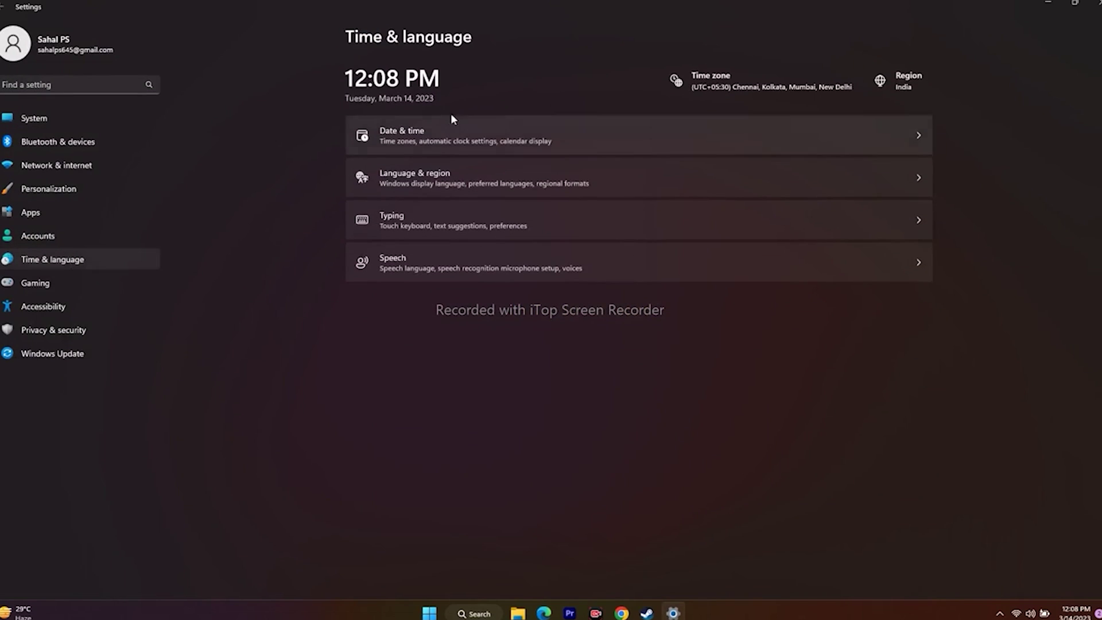
pyautogui.click(396, 178)
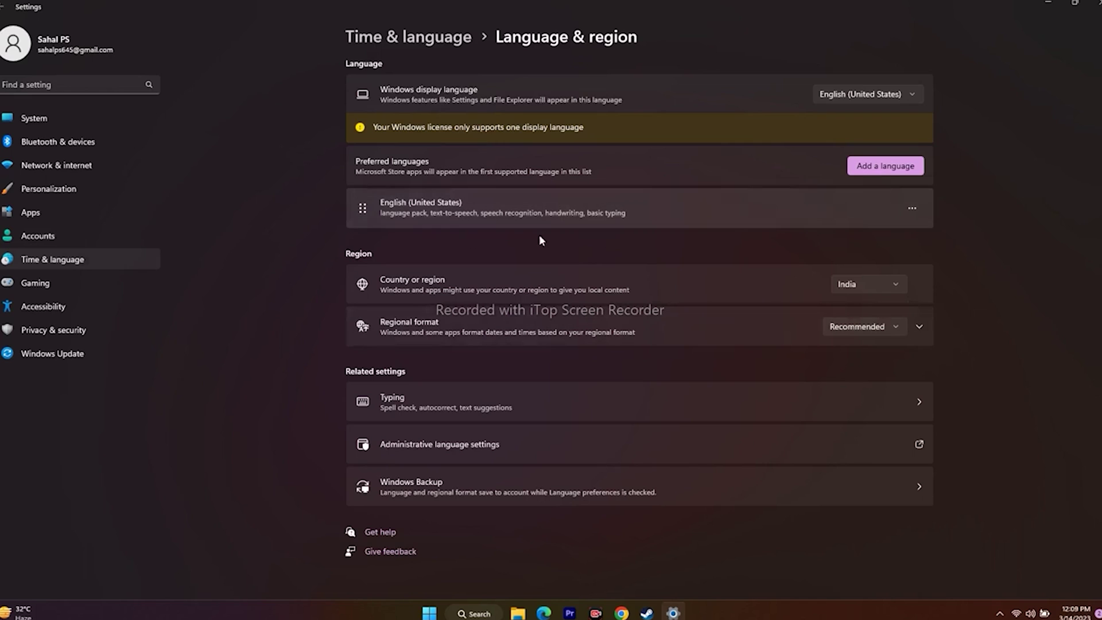
# - Search the installable languages for "eng" and look through the English variants, leaving without adding one and closing Settings
pyautogui.click(870, 167)
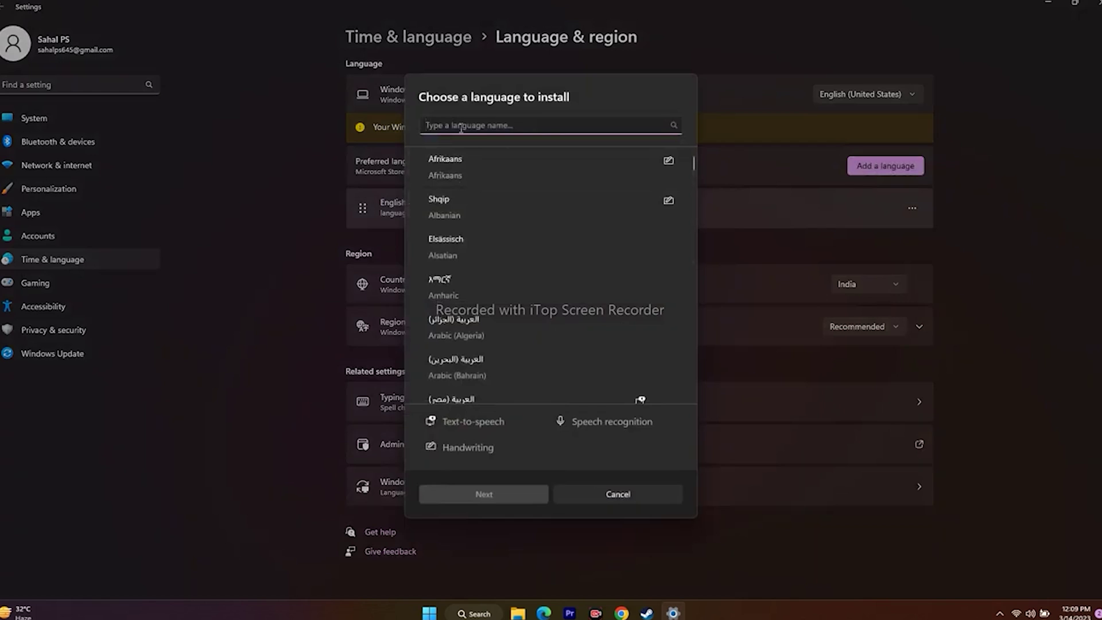
pyautogui.write('eng')
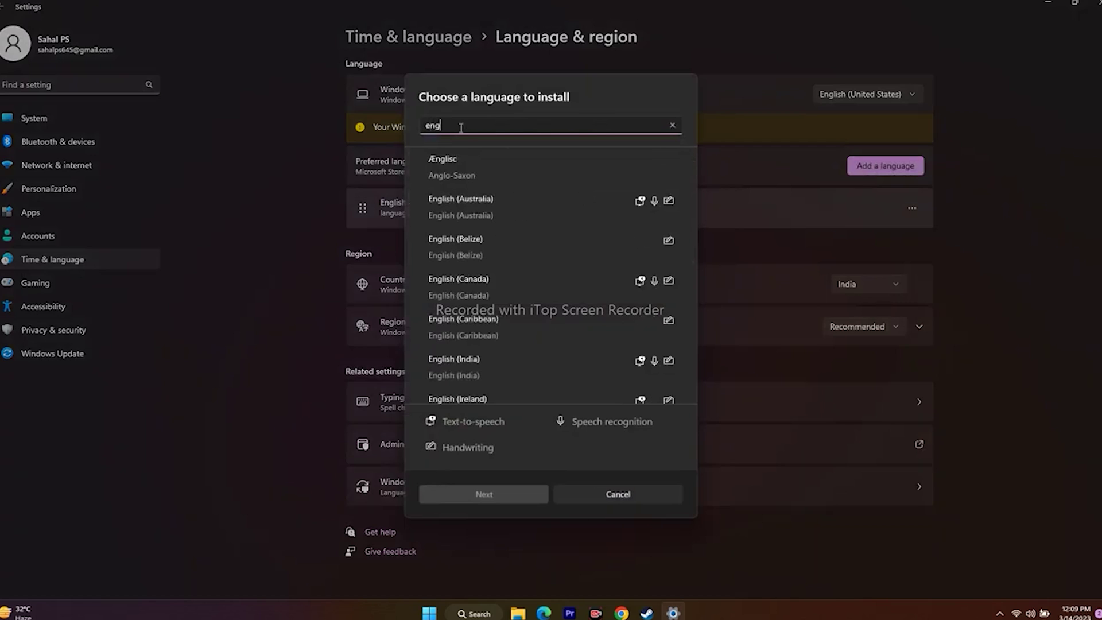
pyautogui.scroll(-2, 533, 253)
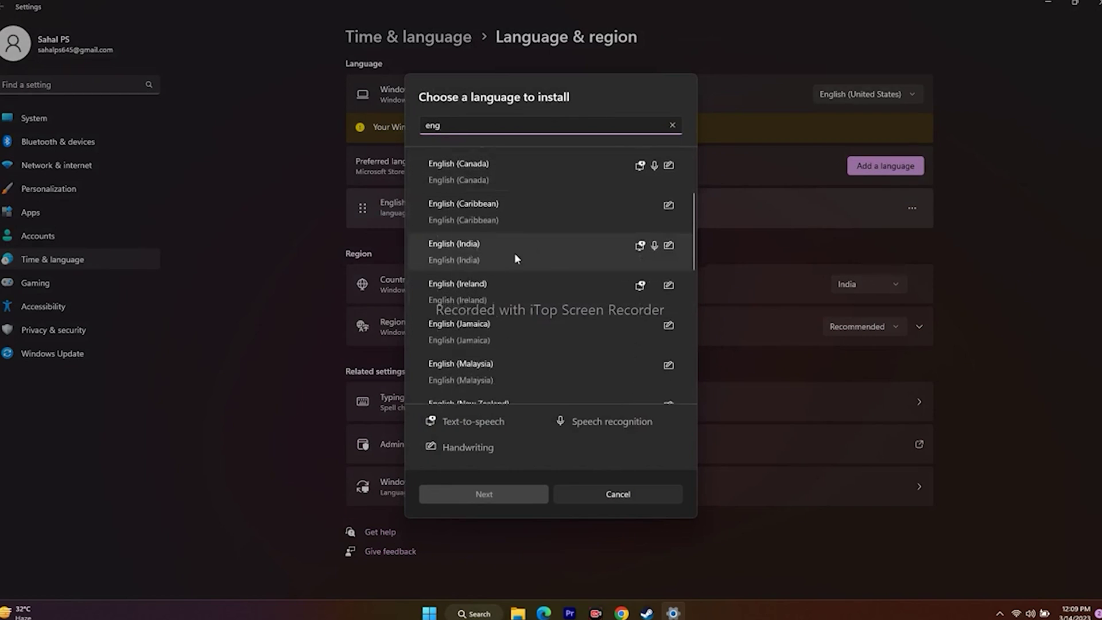
pyautogui.scroll(-6, 515, 258)
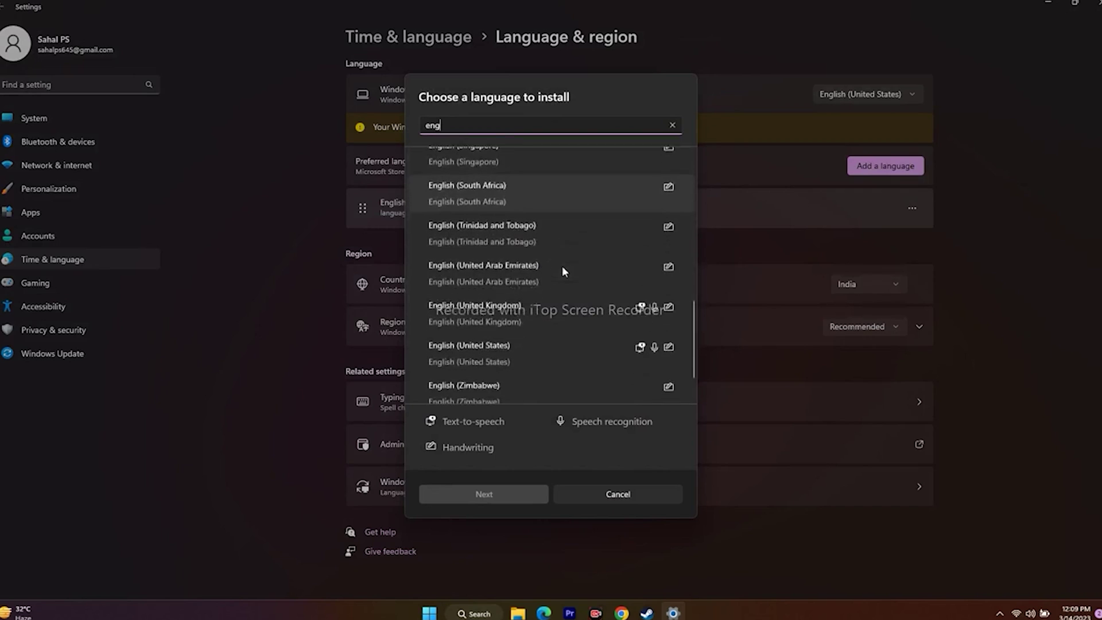
pyautogui.scroll(-2, 563, 270)
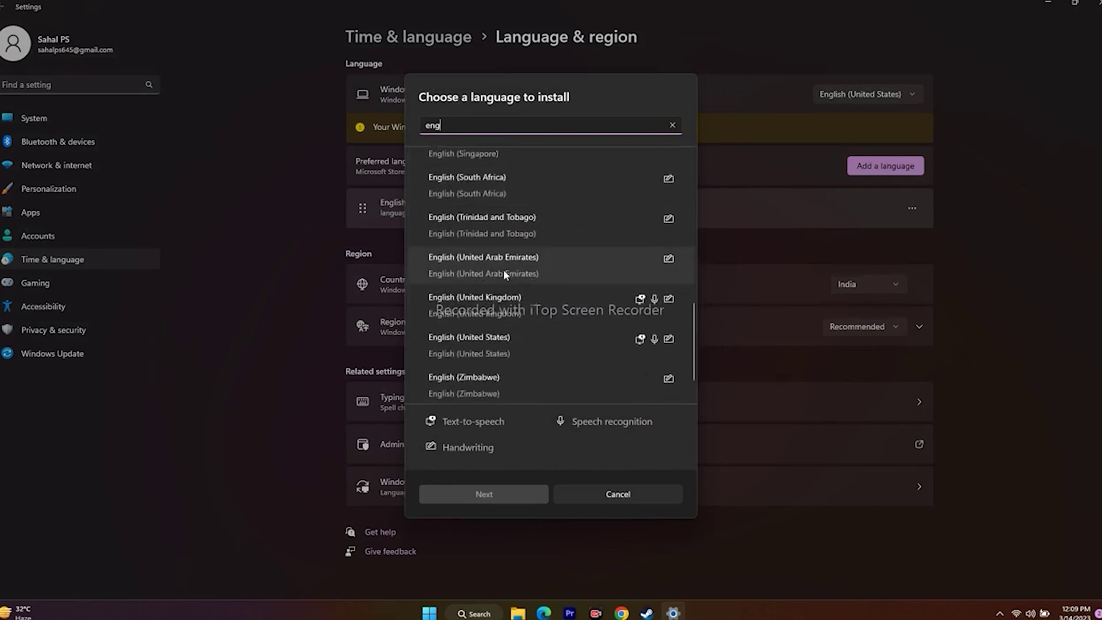
pyautogui.click(638, 497)
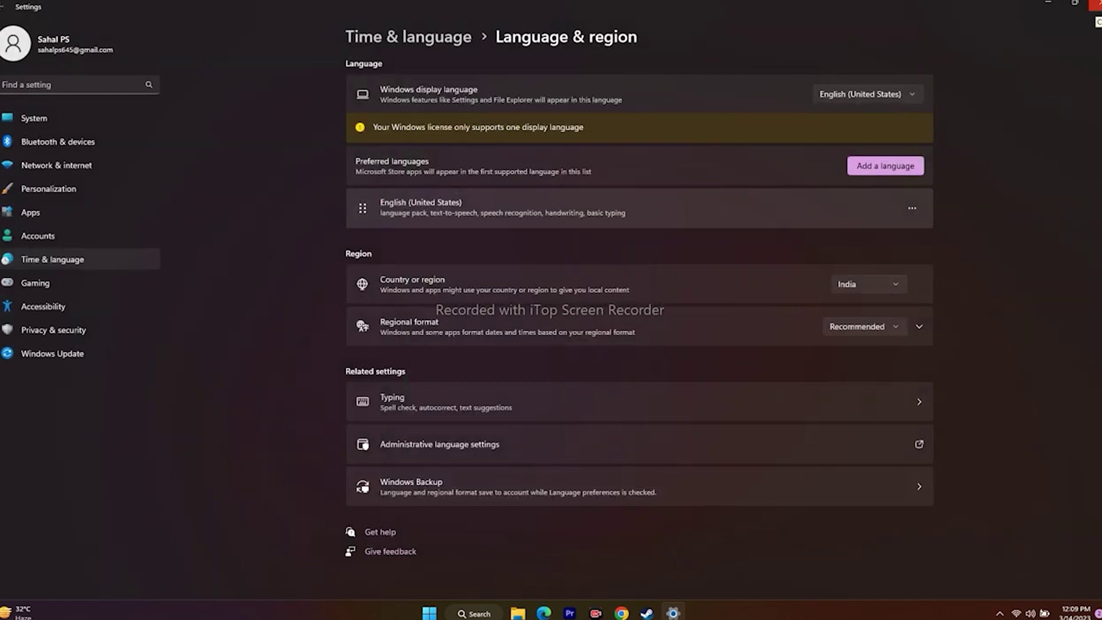
pyautogui.click(1095, 4)
# - Minimize Steam and view the Documents folder in File Explorer, closing the window when done
pyautogui.click(660, 613)
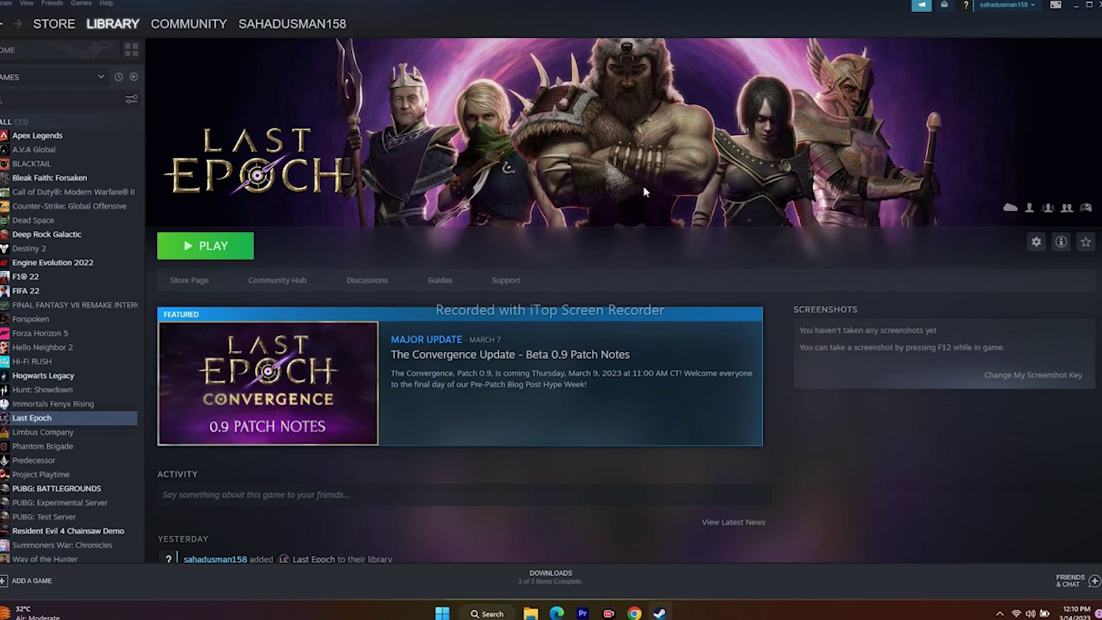
pyautogui.click(1077, 7)
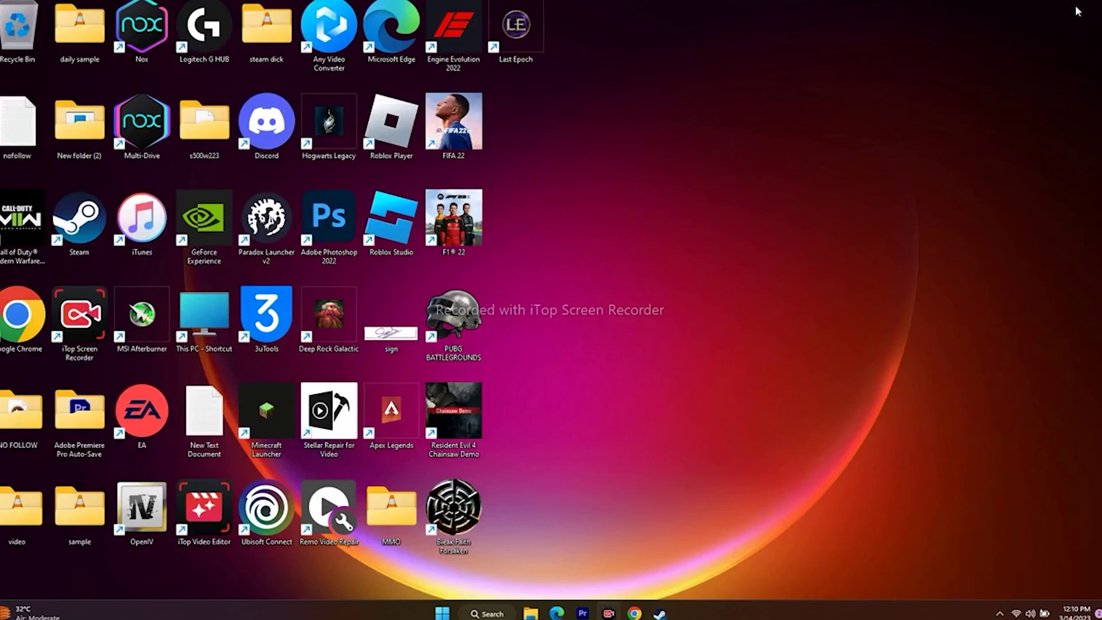
pyautogui.click(531, 614)
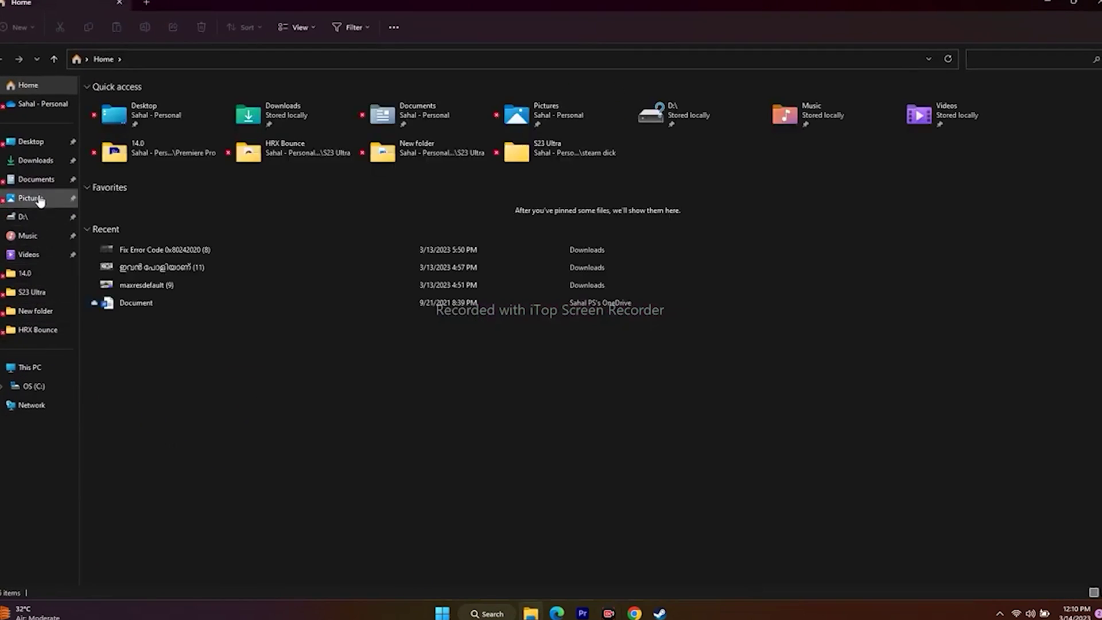
pyautogui.click(43, 180)
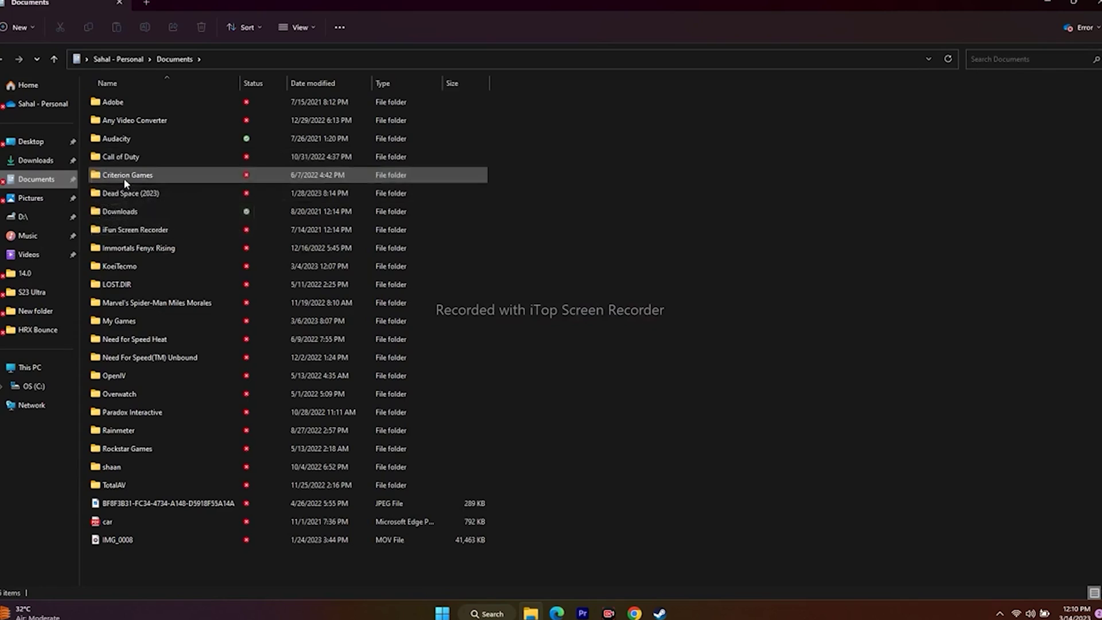
pyautogui.moveTo(124, 180)
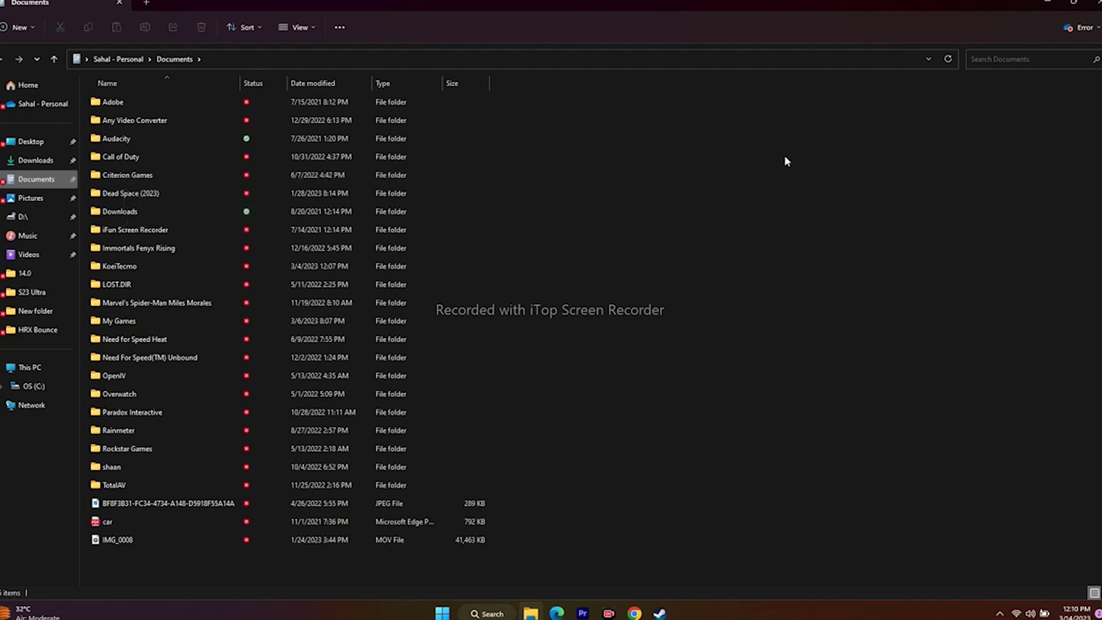
pyautogui.click(1095, 3)
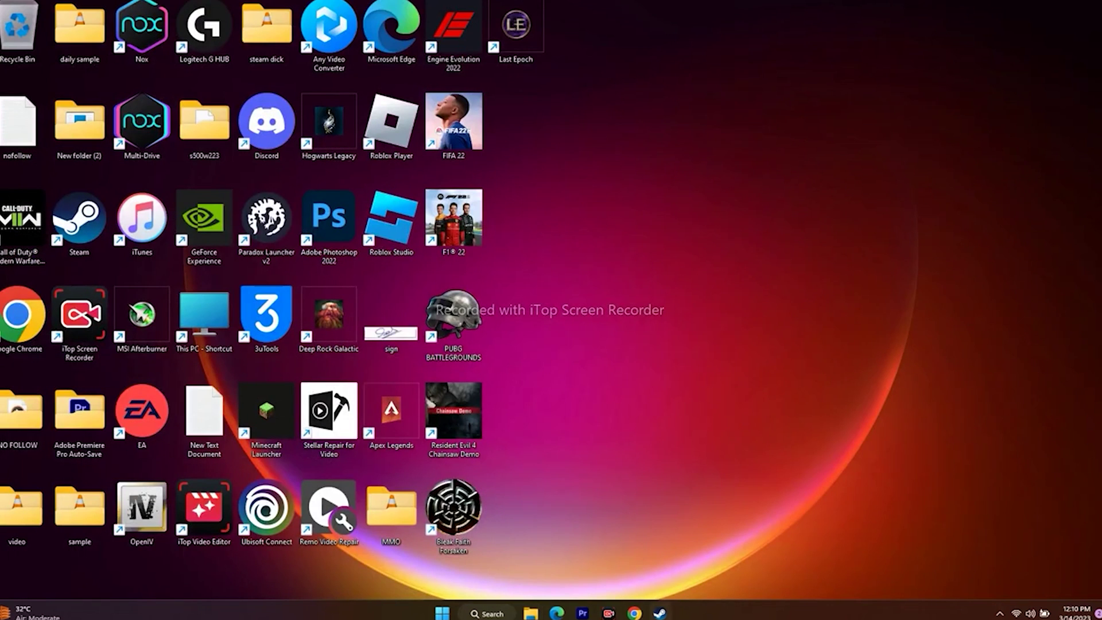
# - With Steam minimized, open Control Panel and bring up Windows Defender Firewall's list of allowed apps
pyautogui.click(659, 612)
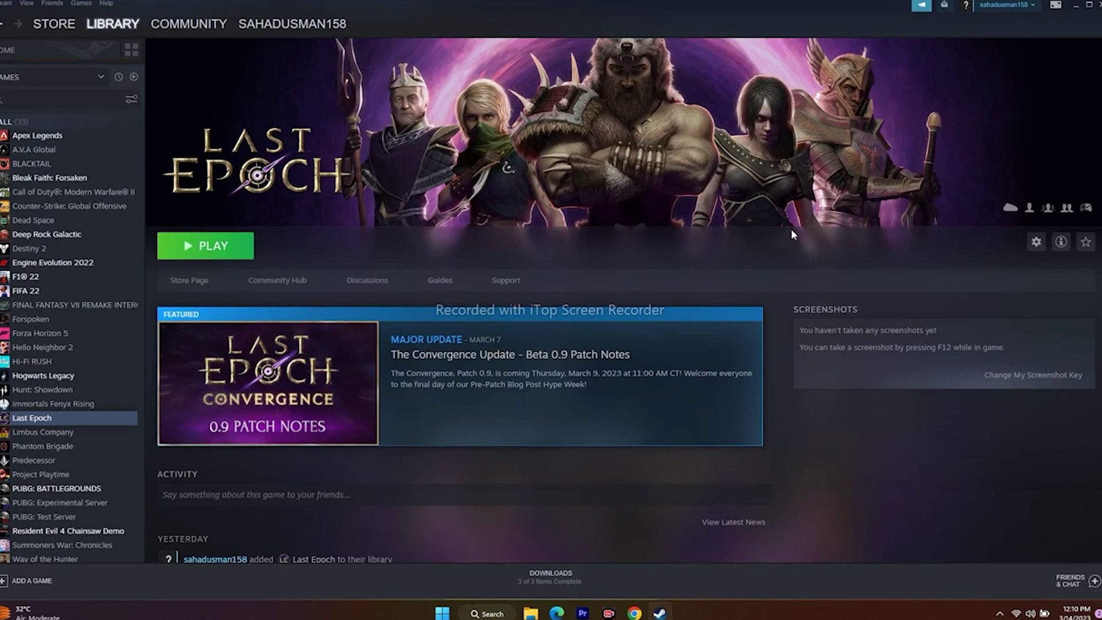
pyautogui.click(1077, 6)
pyautogui.click(485, 613)
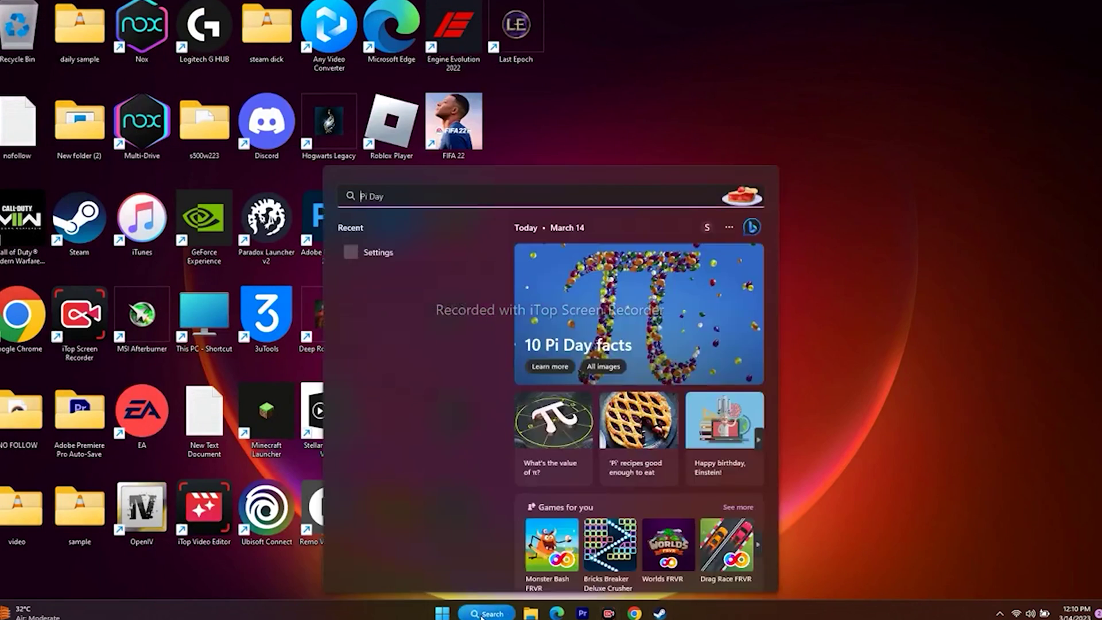
pyautogui.write('c')
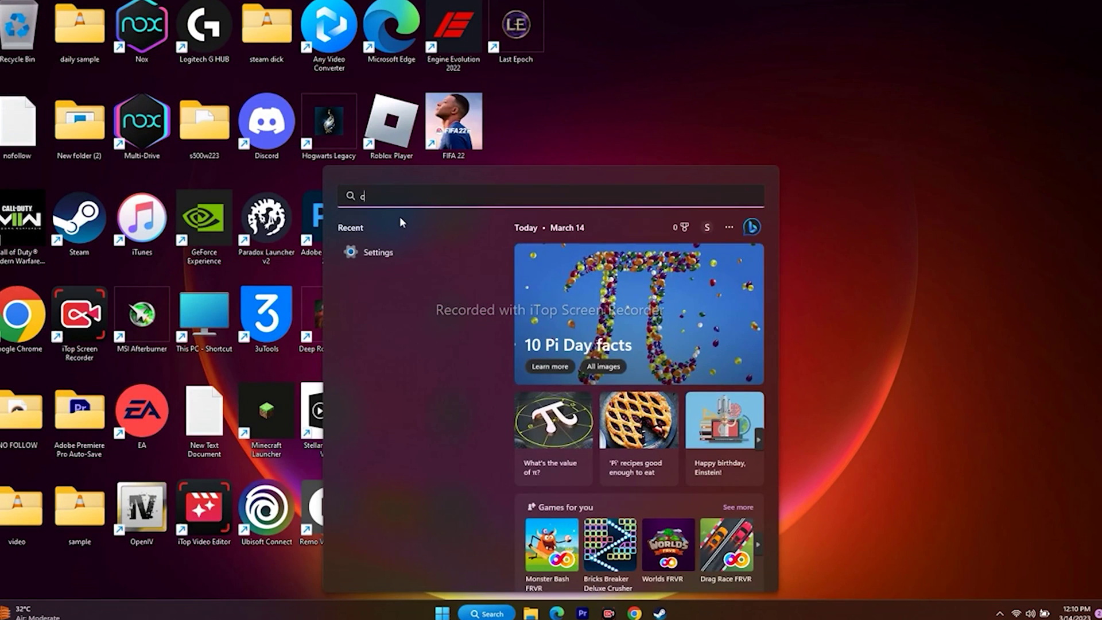
pyautogui.write('ontrol Panel')
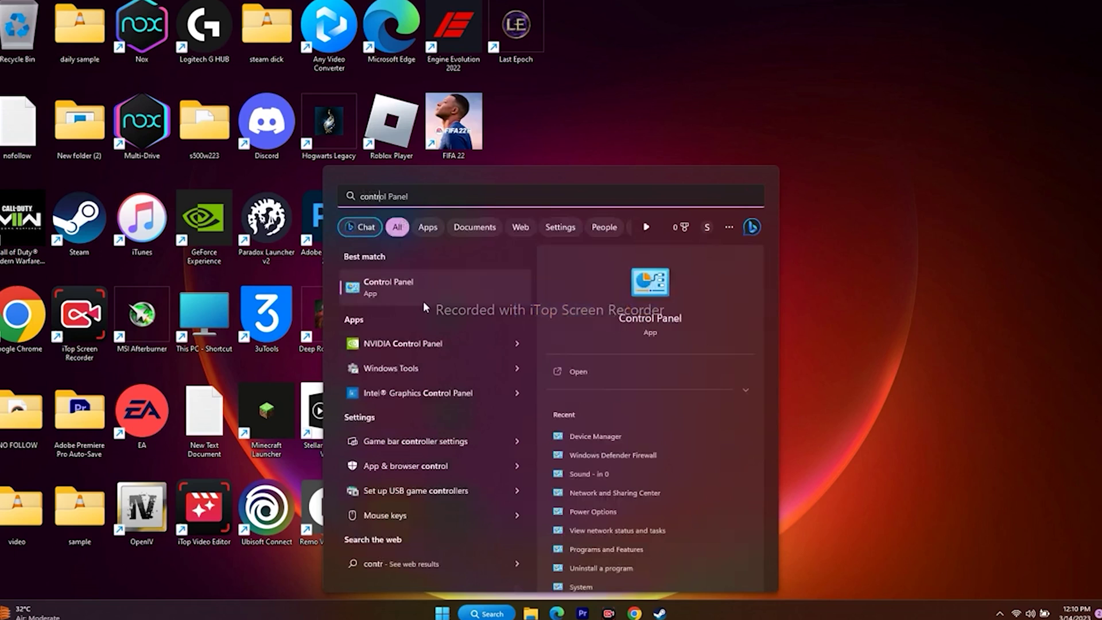
pyautogui.click(426, 287)
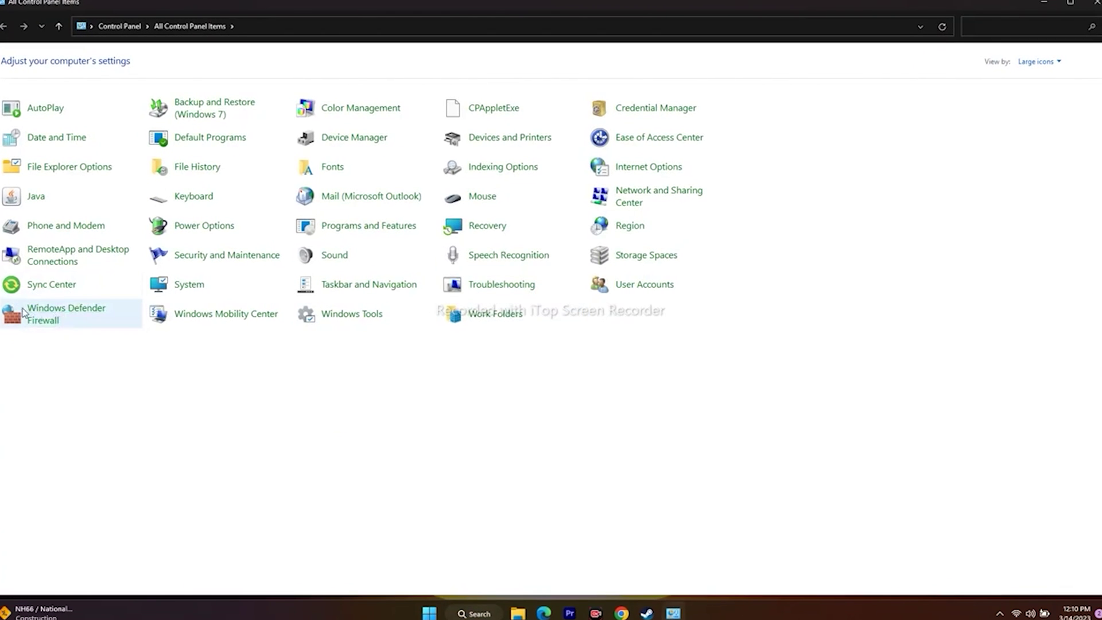
pyautogui.click(47, 315)
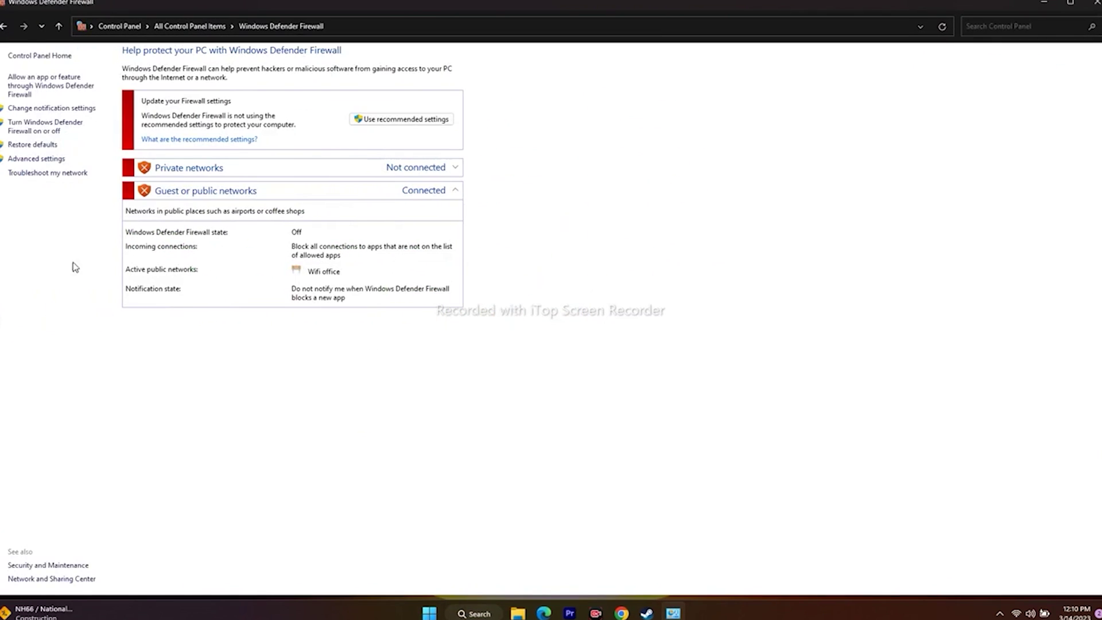
pyautogui.click(34, 85)
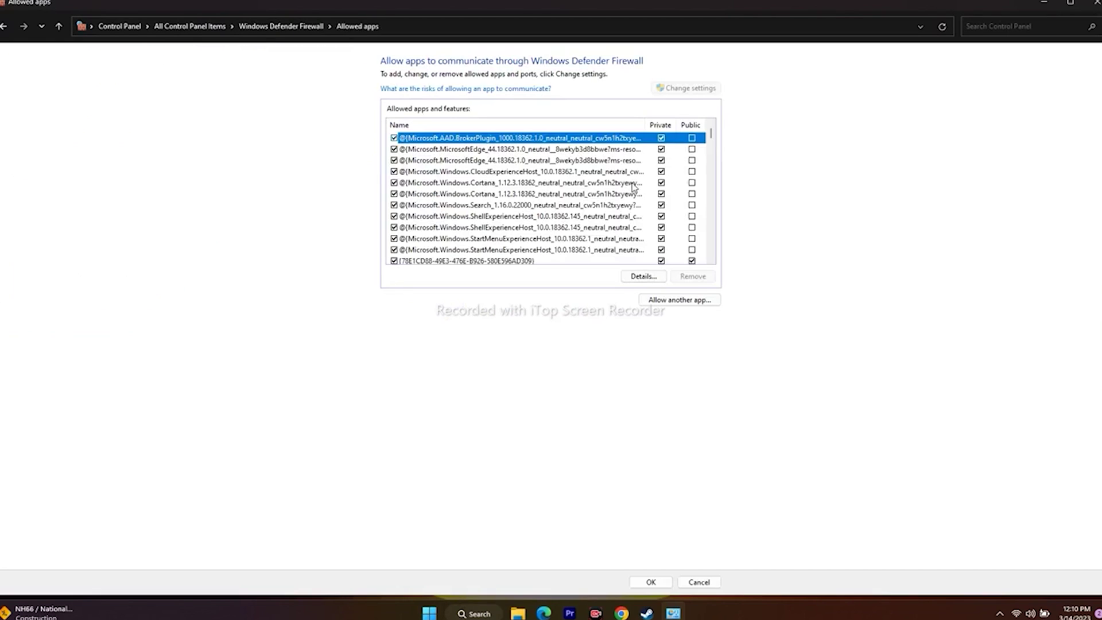
# - Find Last Epoch in the firewall's allowed apps list and check its private and public network permissions
pyautogui.scroll(-12, 632, 187)
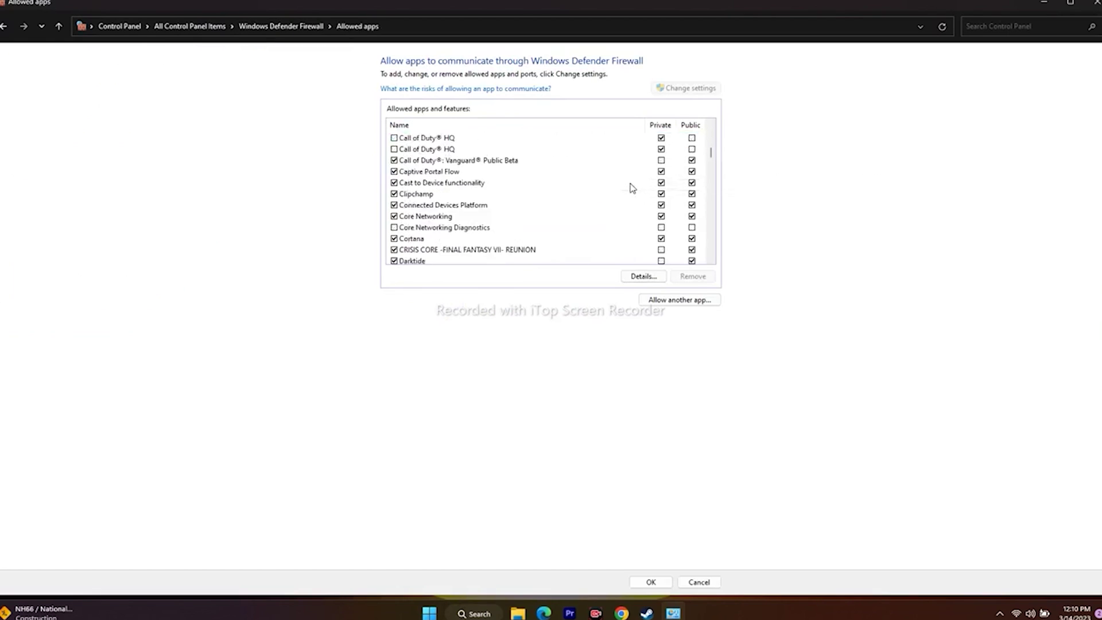
pyautogui.scroll(-12, 631, 187)
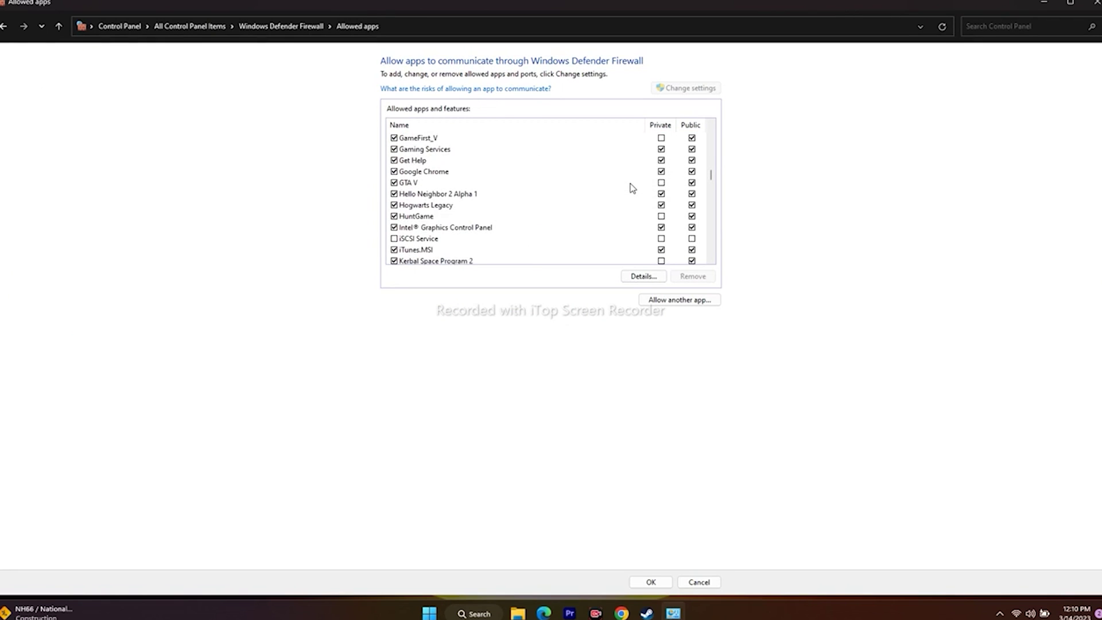
pyautogui.scroll(-12, 632, 188)
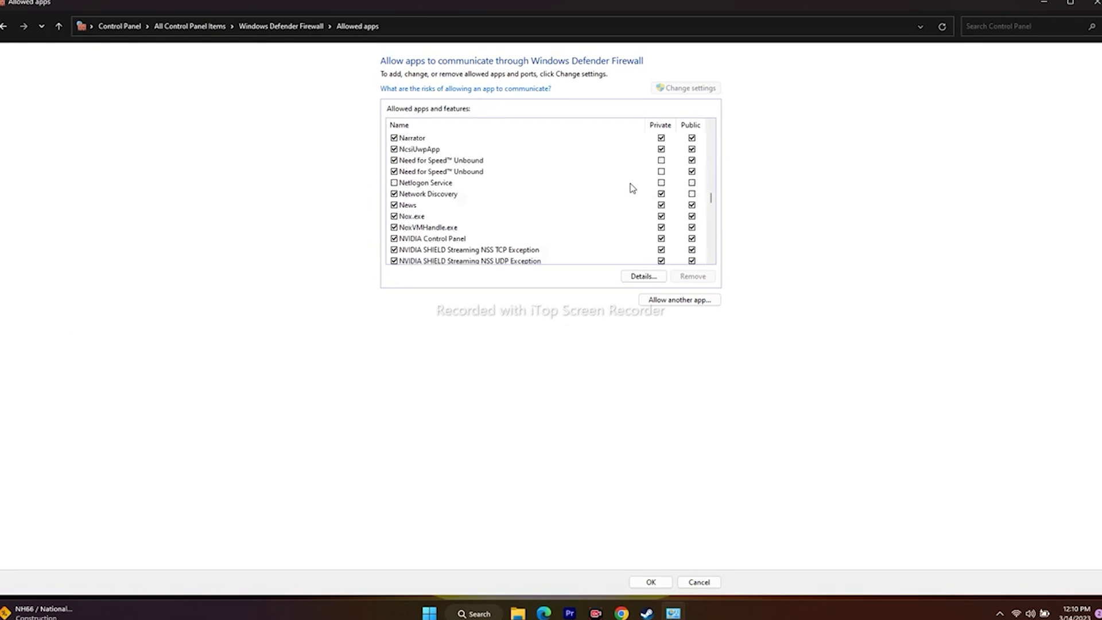
pyautogui.scroll(-12, 632, 188)
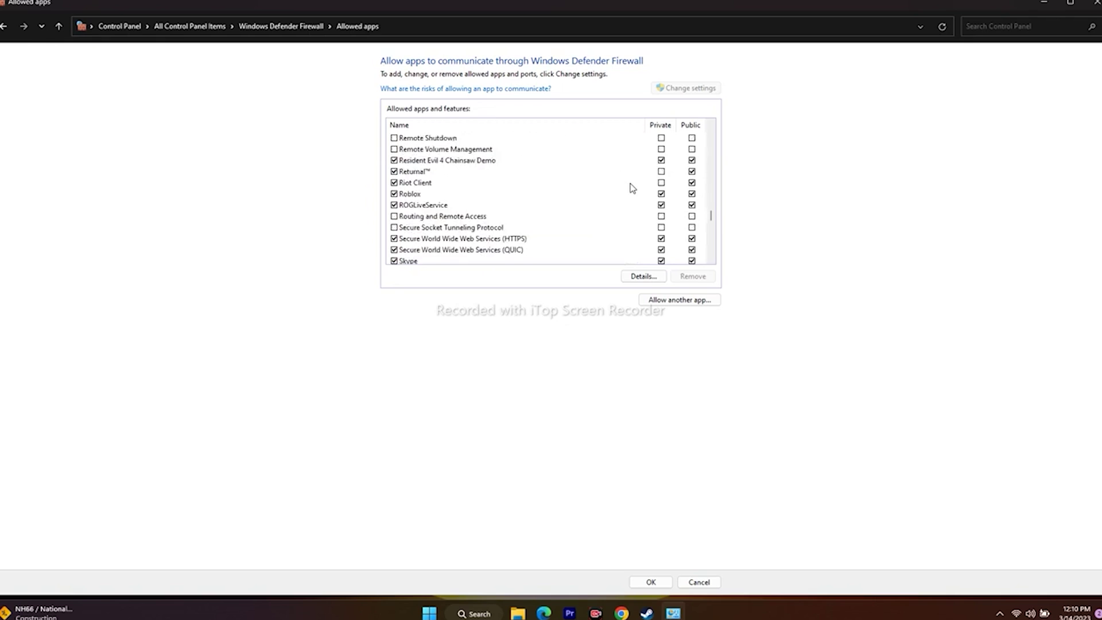
pyautogui.scroll(-12, 632, 188)
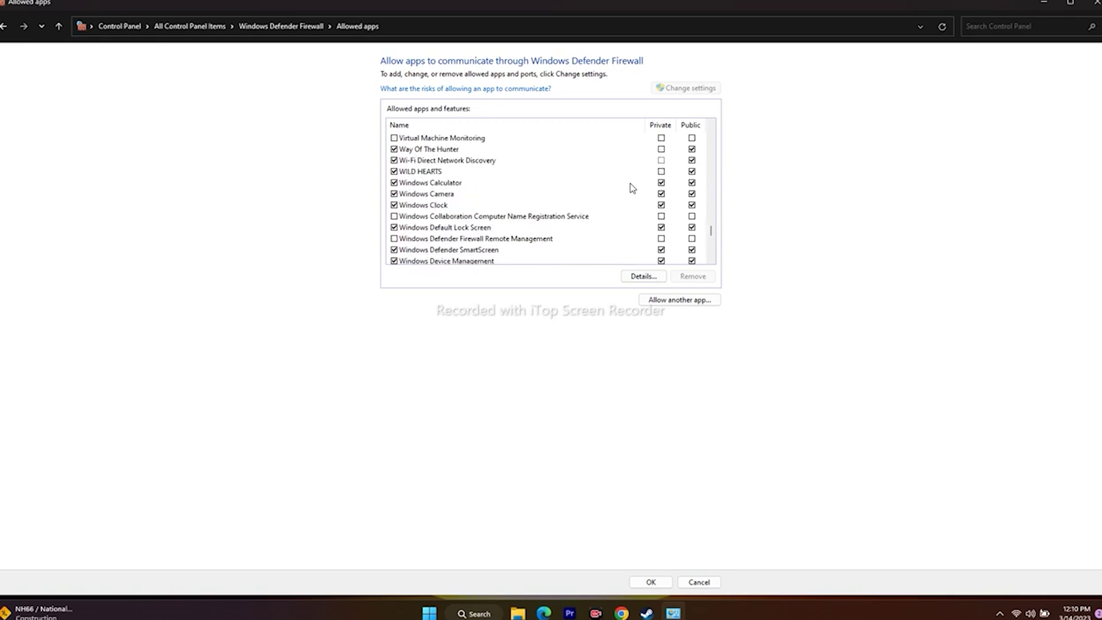
pyautogui.scroll(-6, 632, 188)
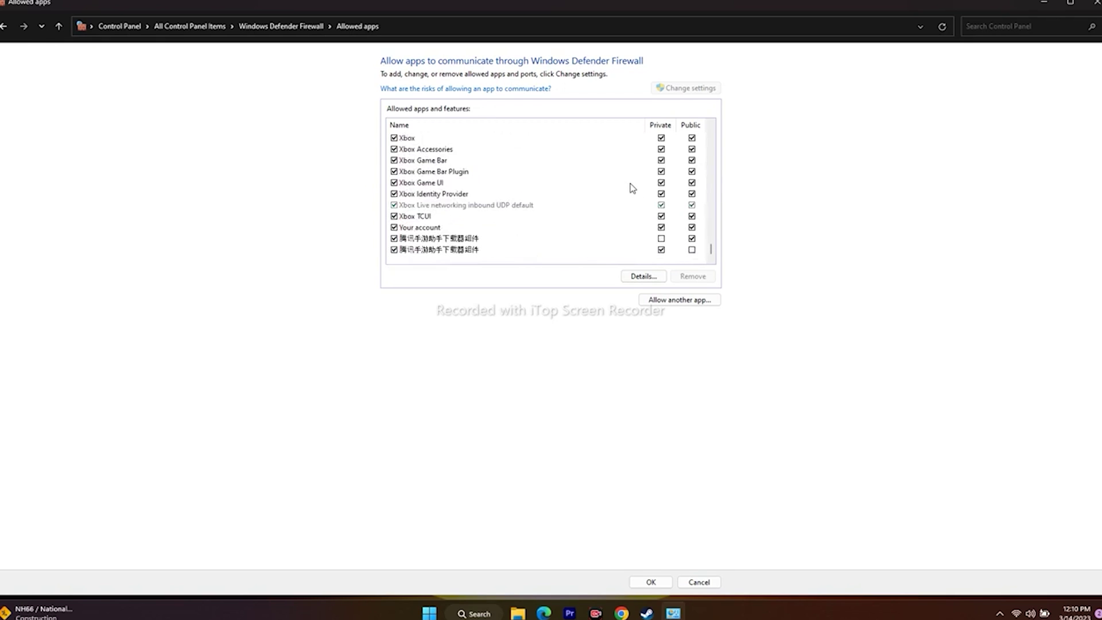
pyautogui.scroll(18, 631, 187)
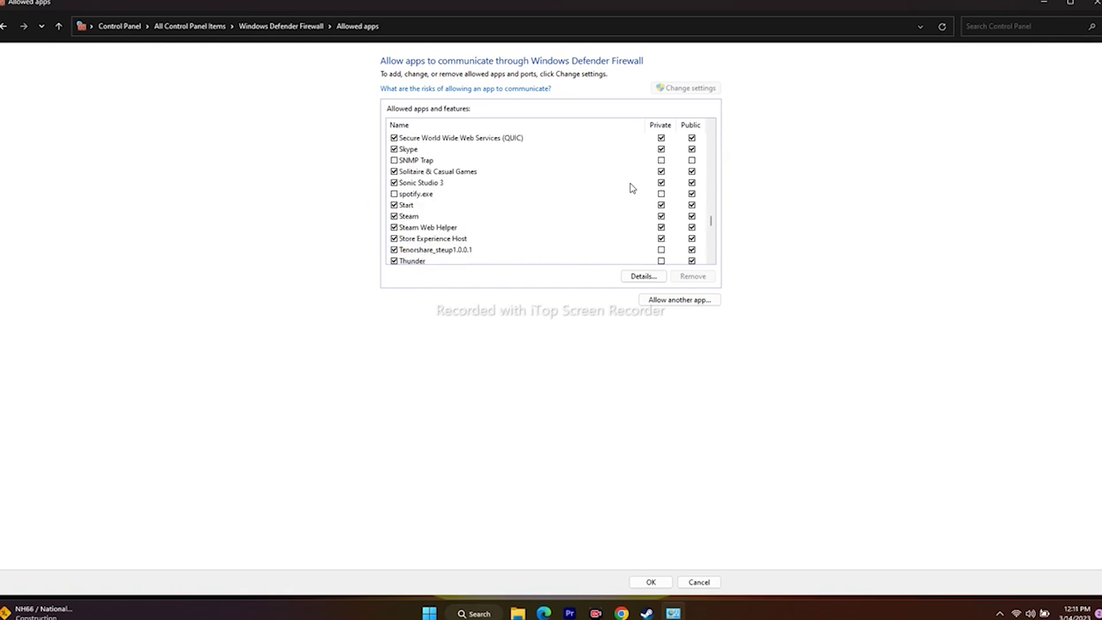
pyautogui.scroll(8, 632, 187)
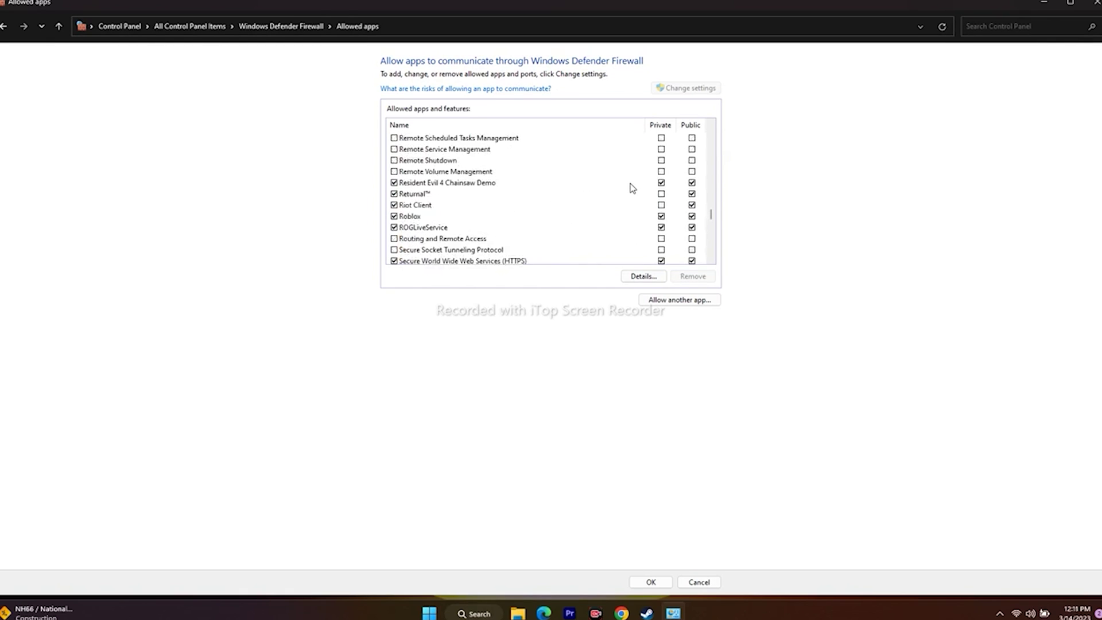
pyautogui.scroll(6, 633, 187)
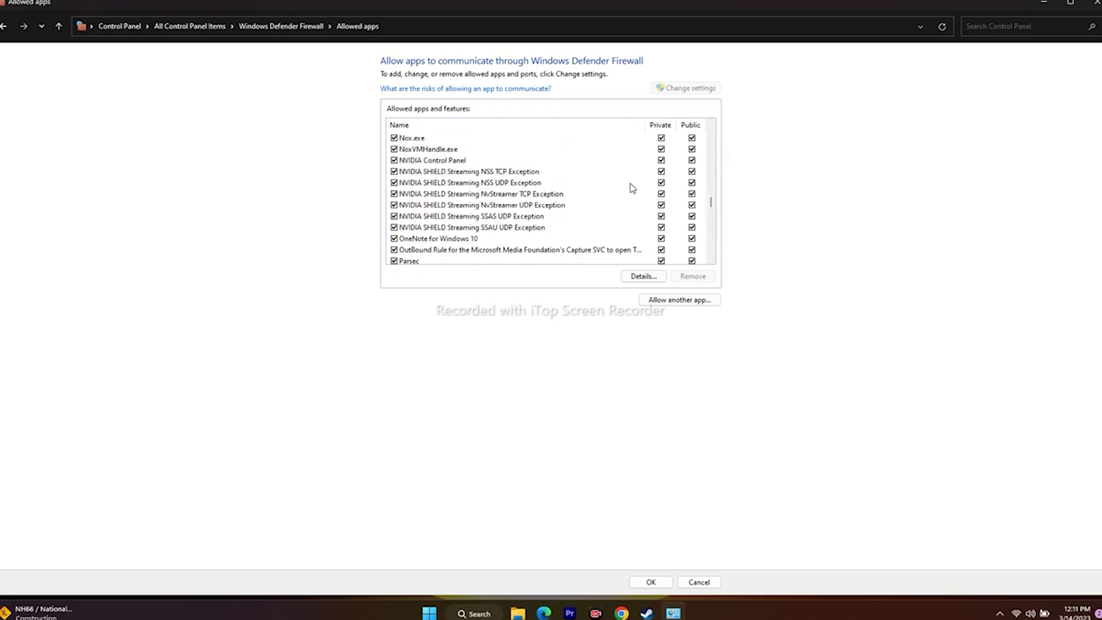
pyautogui.scroll(7, 632, 188)
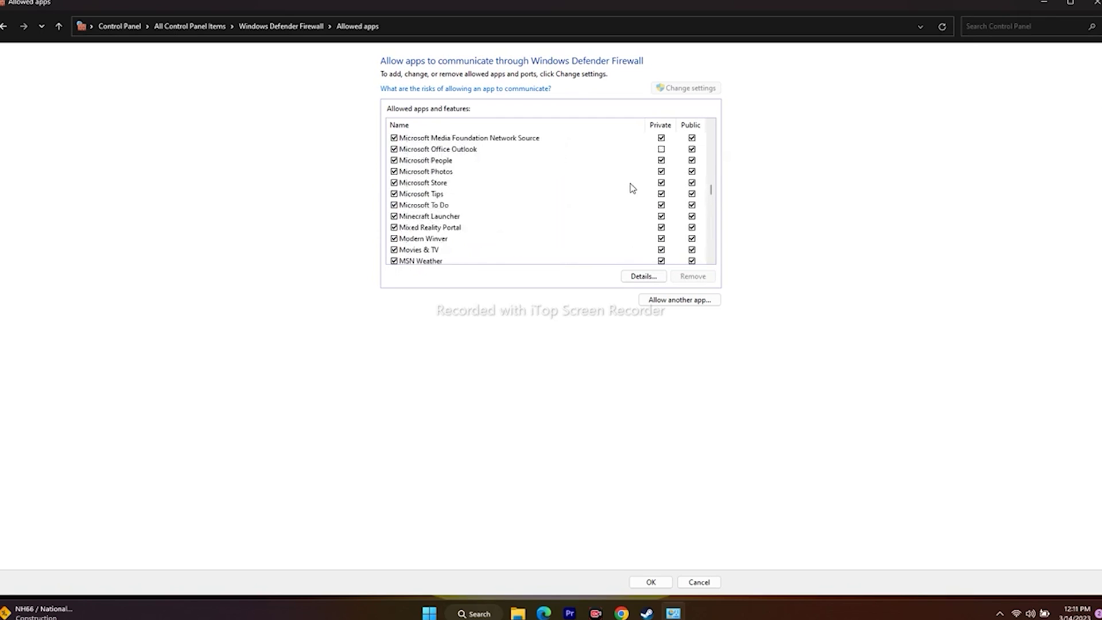
pyautogui.scroll(1, 632, 188)
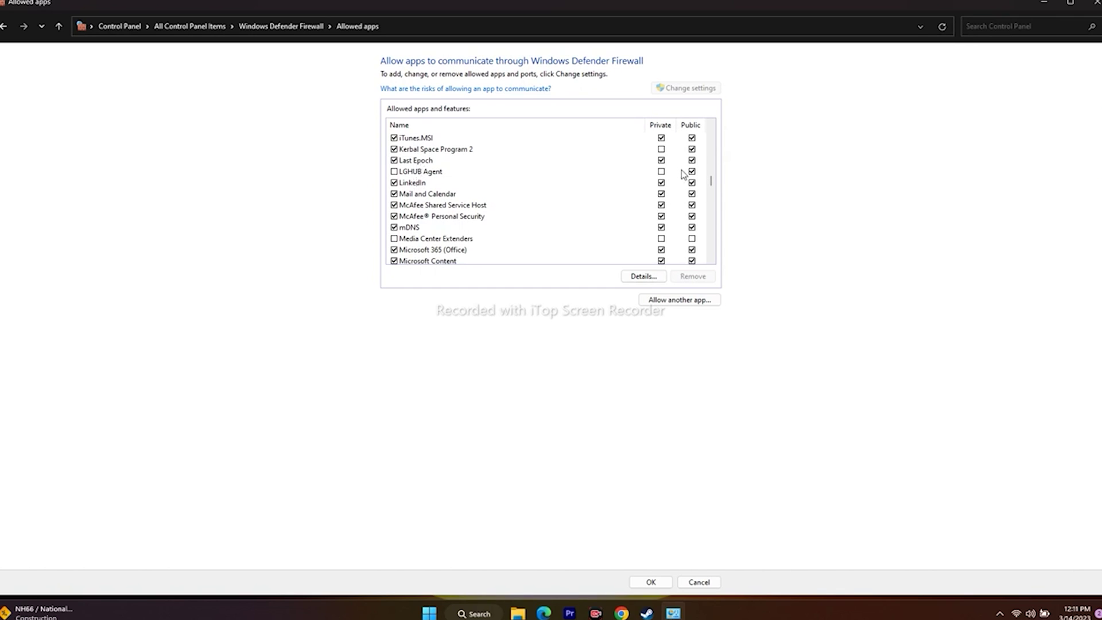
# - Start allowing another app through the firewall and browse the C: drive to the Program Files (x86) folder
pyautogui.click(669, 299)
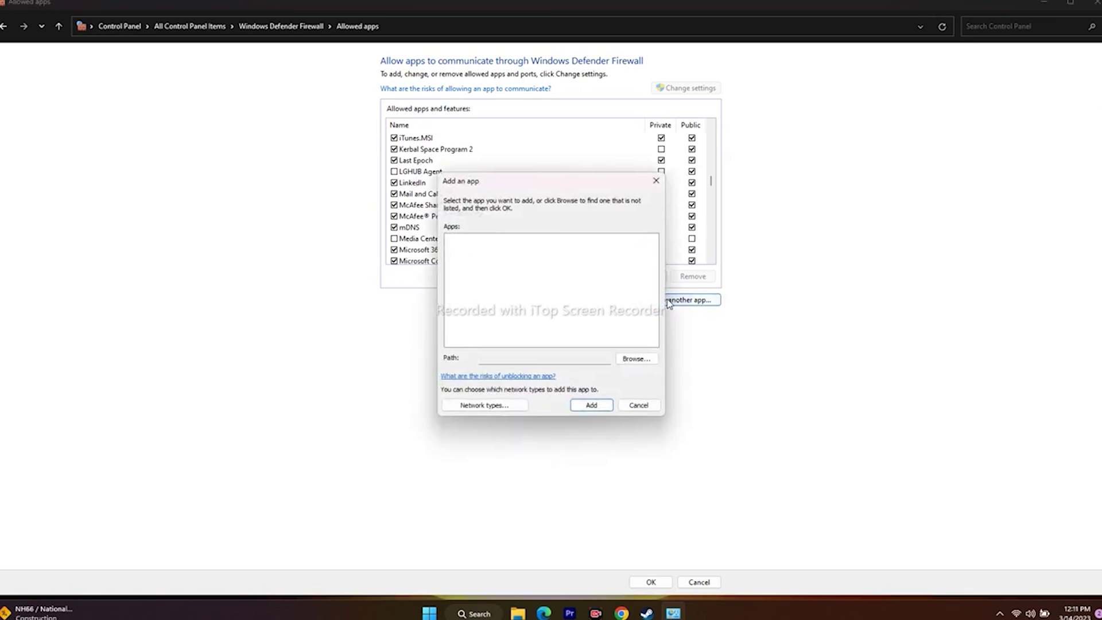
pyautogui.click(636, 358)
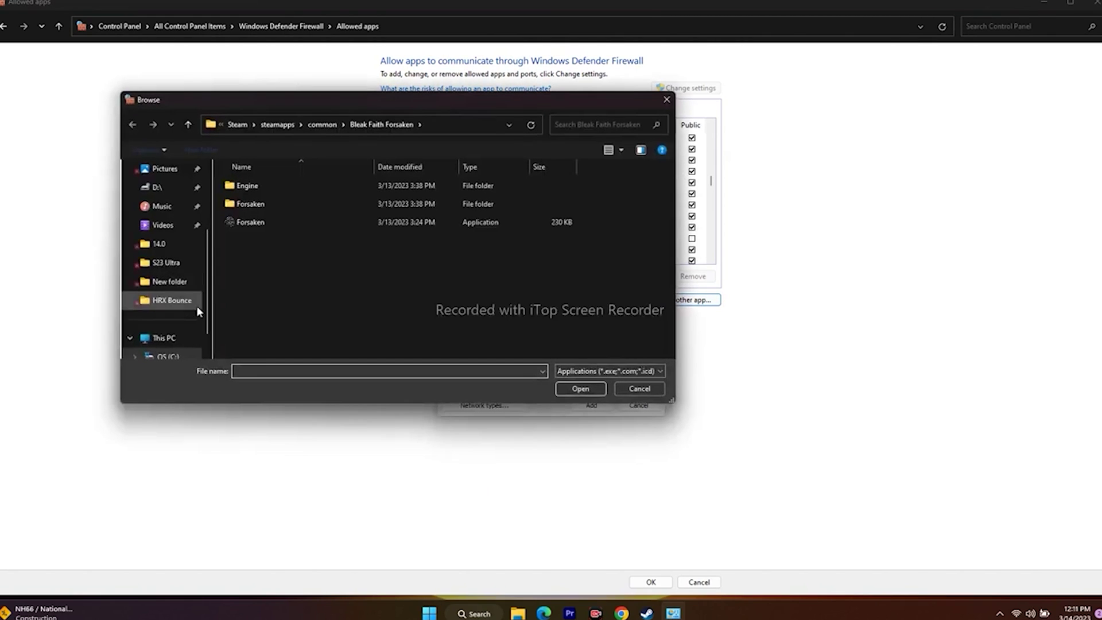
pyautogui.click(185, 340)
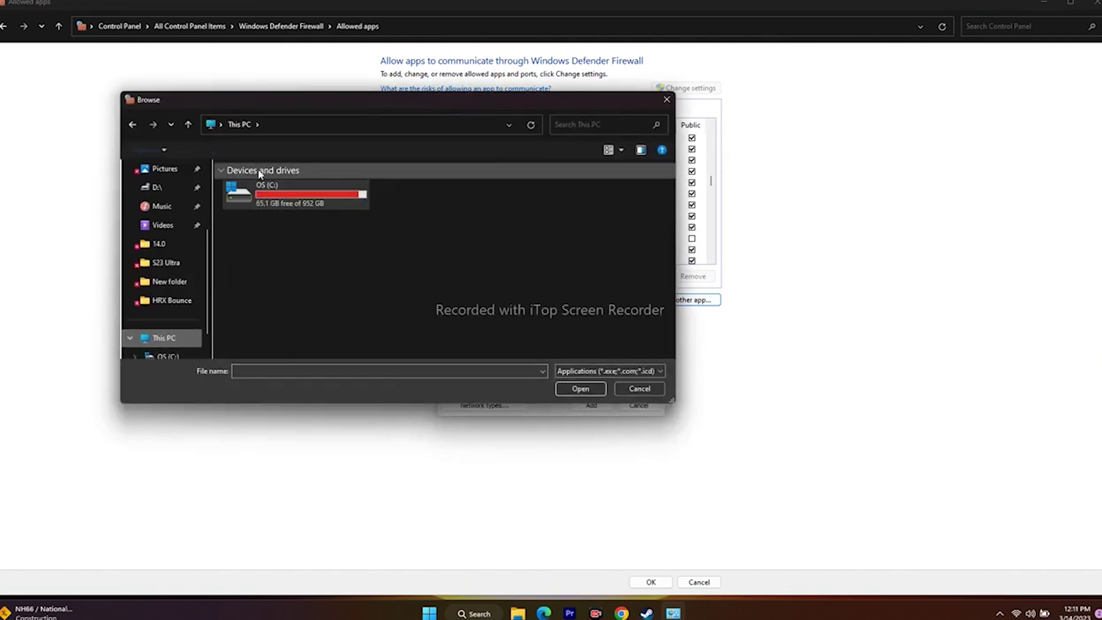
pyautogui.doubleClick(284, 194)
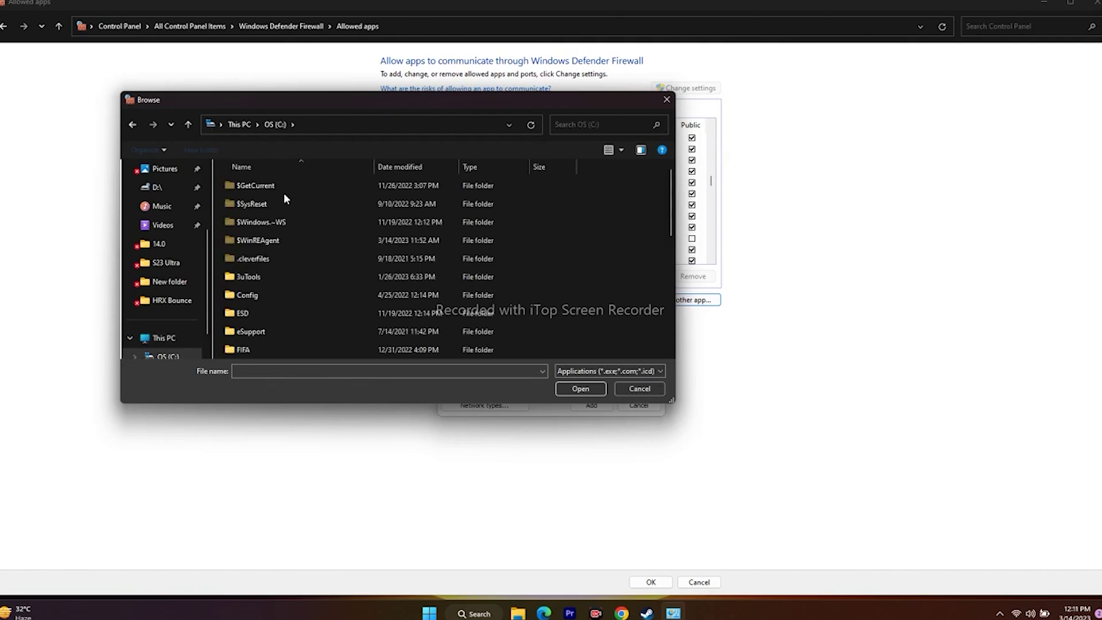
pyautogui.scroll(-5, 285, 271)
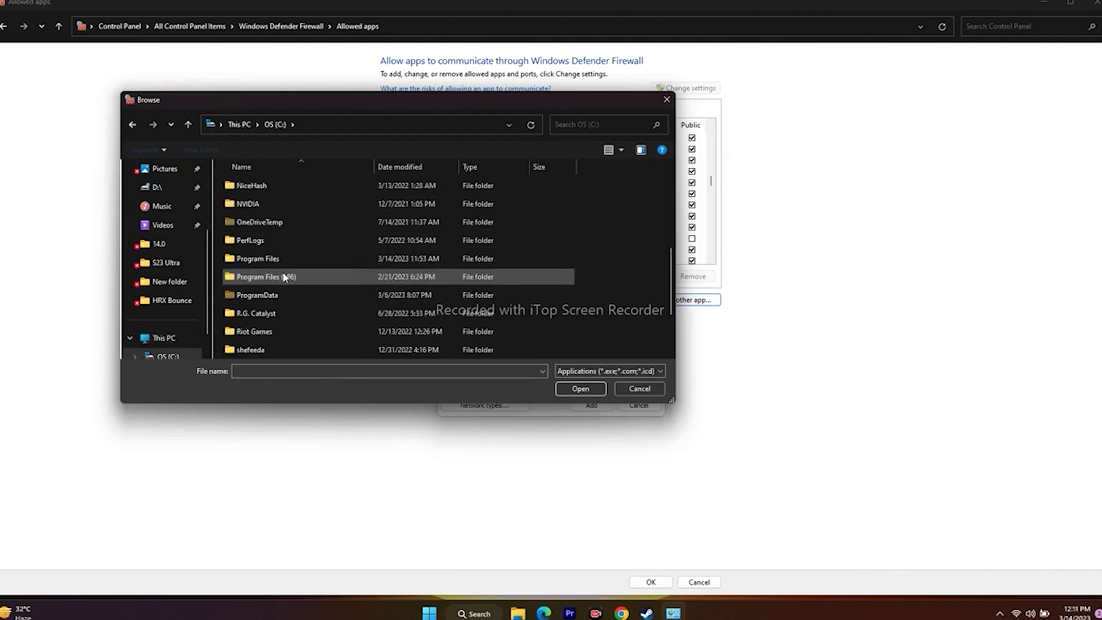
pyautogui.doubleClick(301, 277)
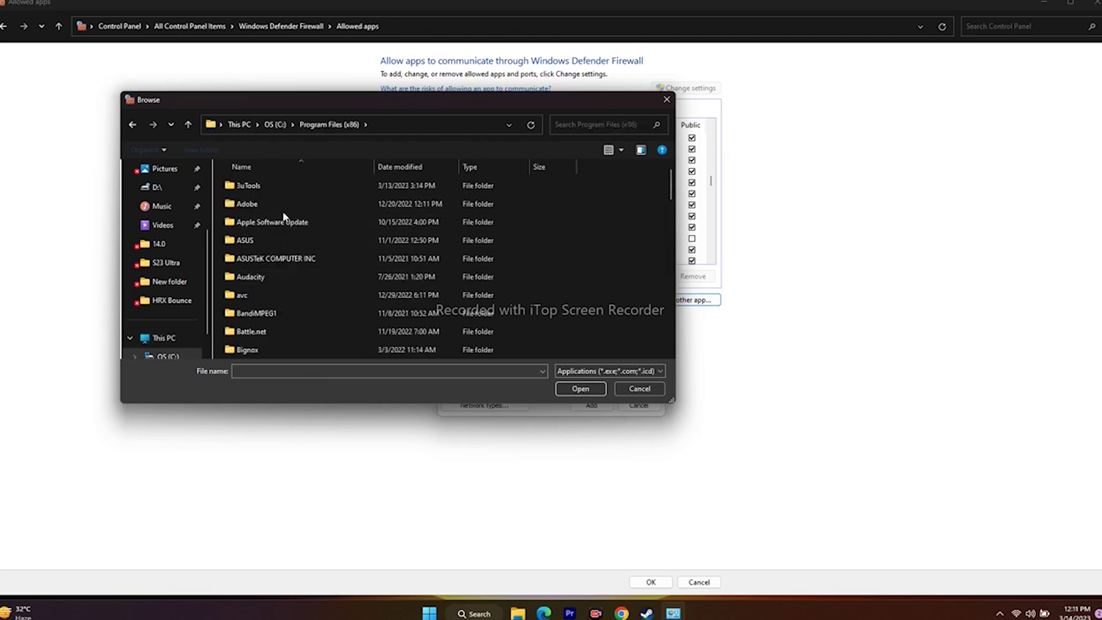
# - Browse into Steam's steamapps\common folder and find the Last Epoch folder
pyautogui.scroll(-5, 282, 211)
pyautogui.scroll(-10, 284, 221)
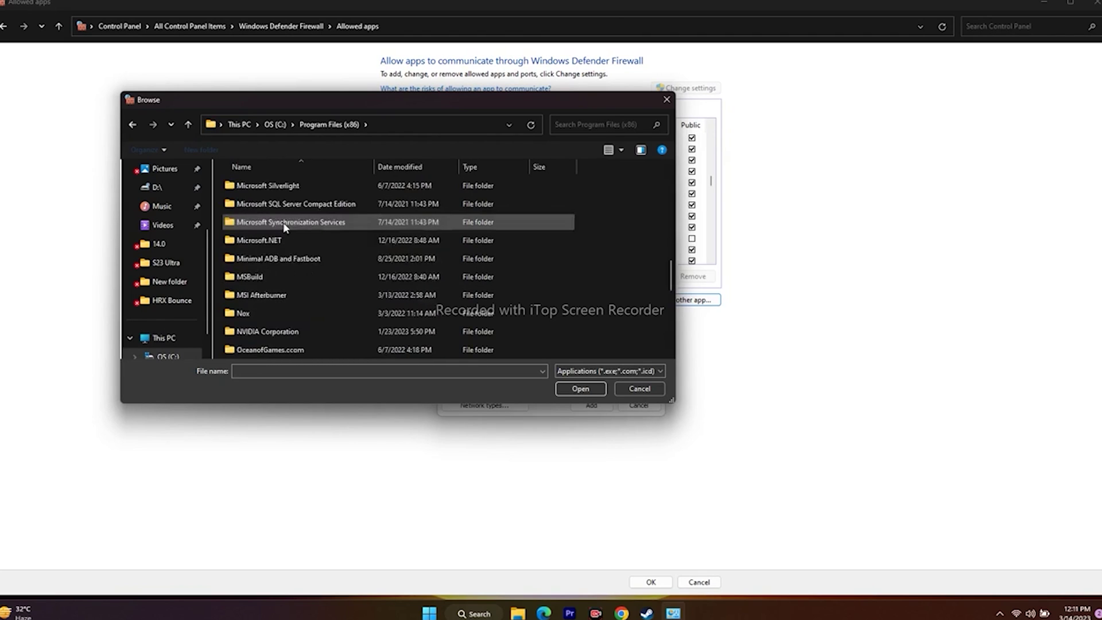
pyautogui.doubleClick(255, 293)
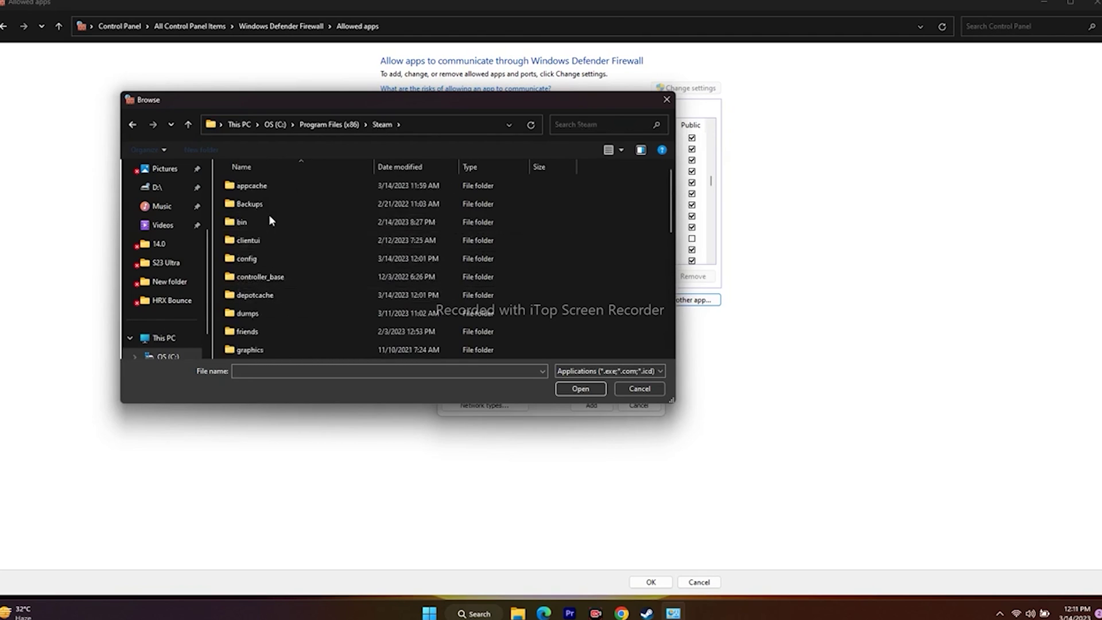
pyautogui.scroll(-4, 270, 218)
pyautogui.doubleClick(273, 281)
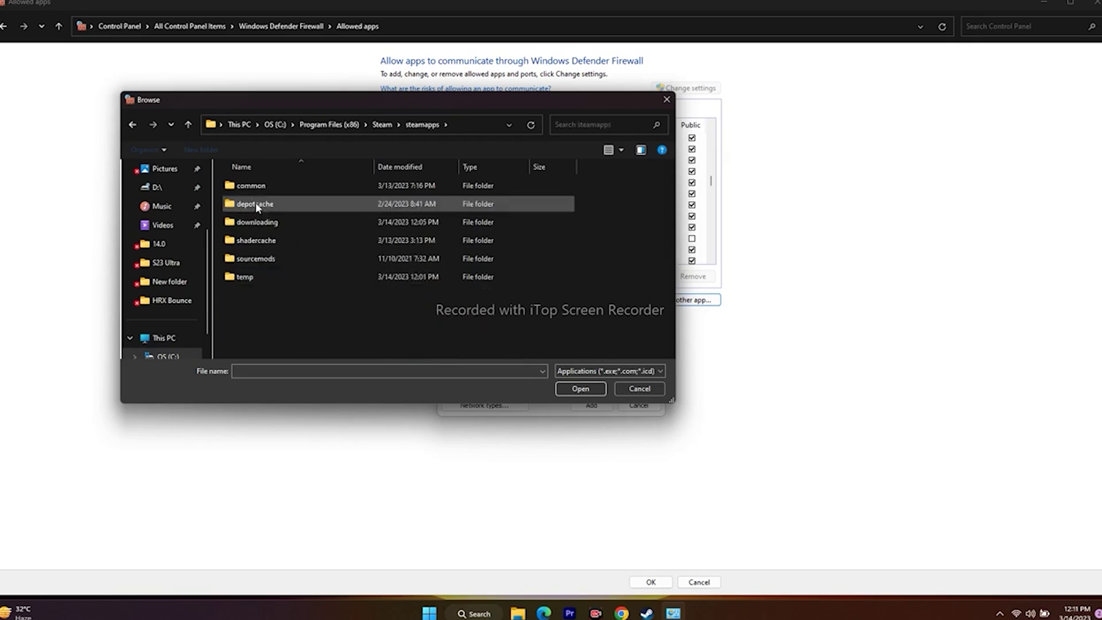
pyautogui.doubleClick(262, 188)
pyautogui.scroll(-4, 281, 218)
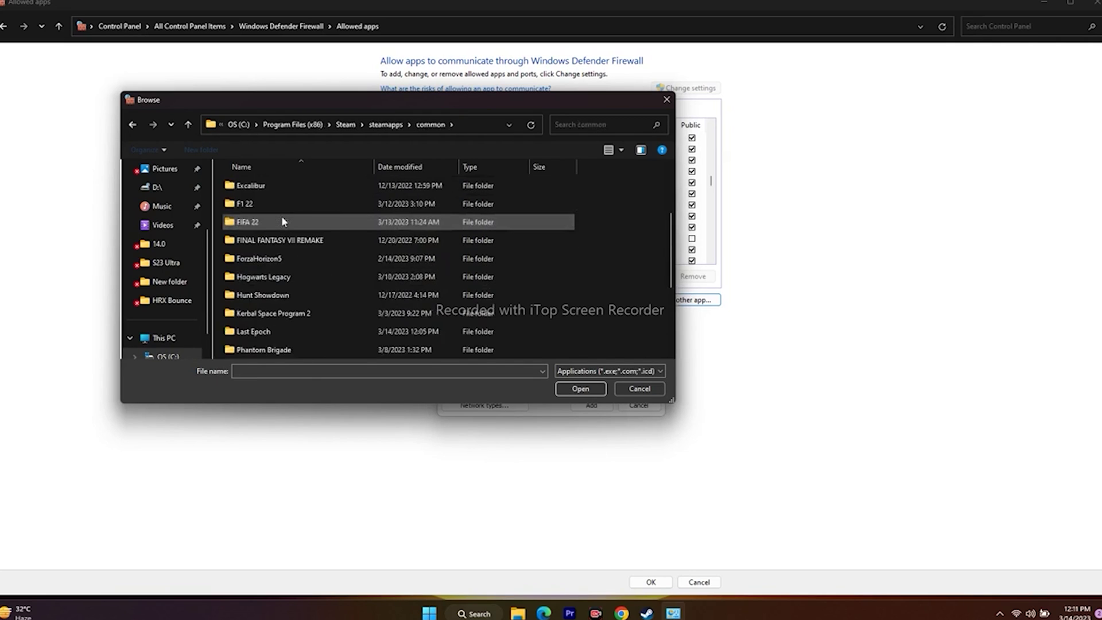
# - Try to add the Last Epoch application from its game folder to the allowed apps, closing the dialogs when done
pyautogui.doubleClick(282, 222)
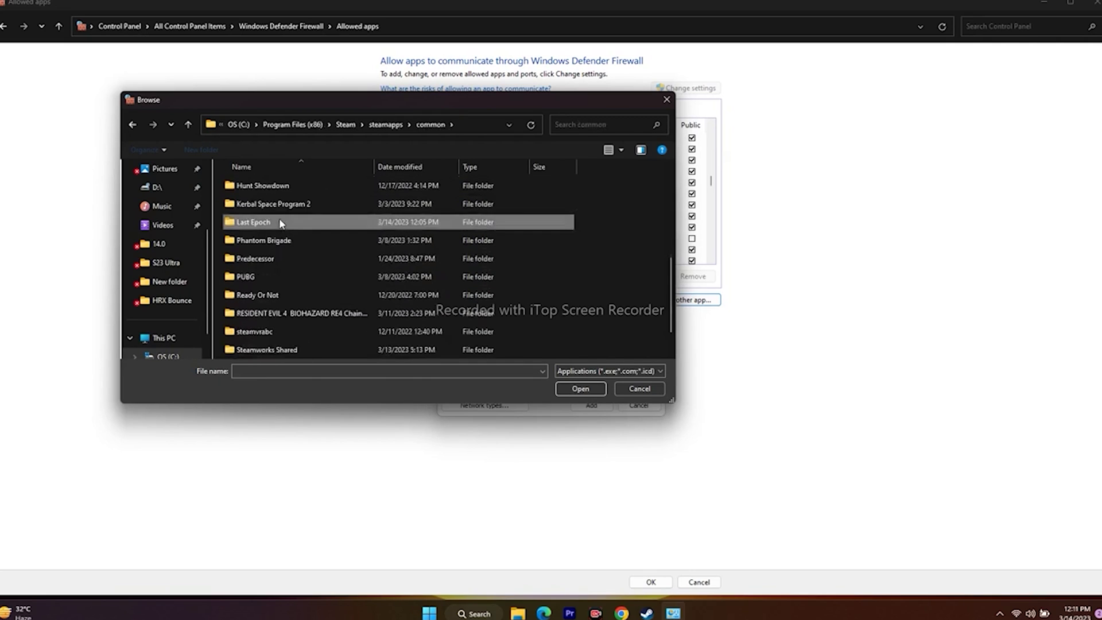
pyautogui.click(274, 205)
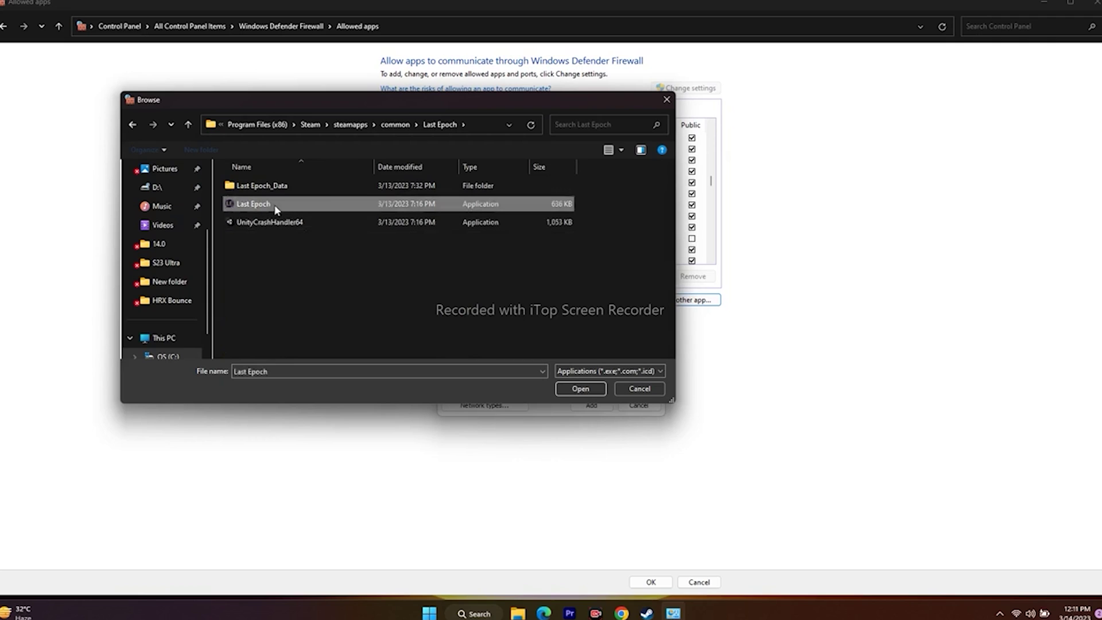
pyautogui.click(579, 390)
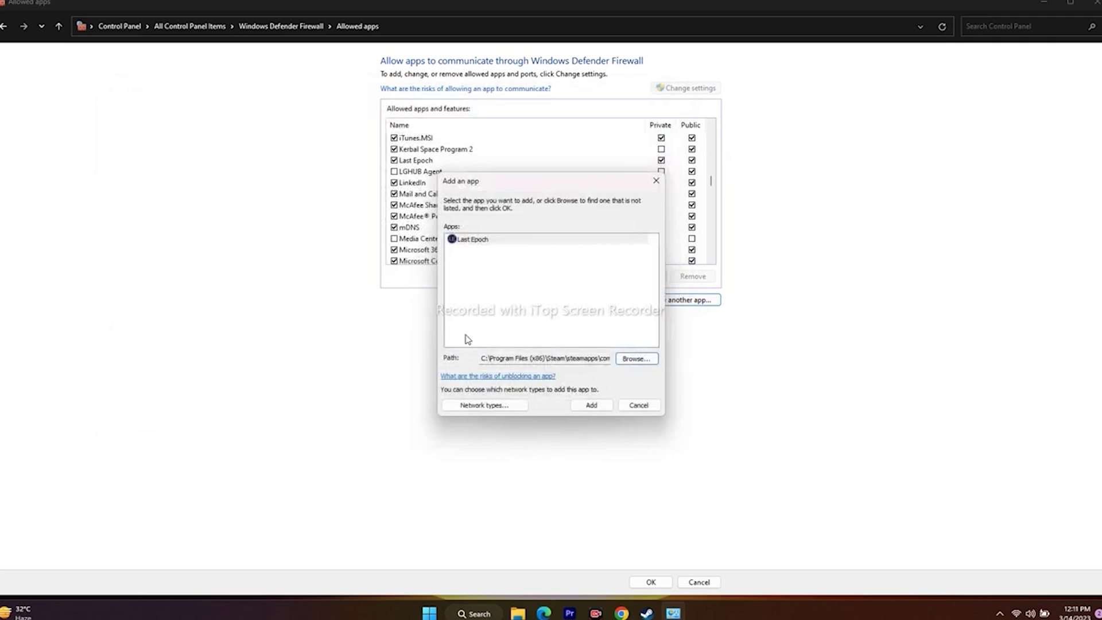
pyautogui.click(592, 406)
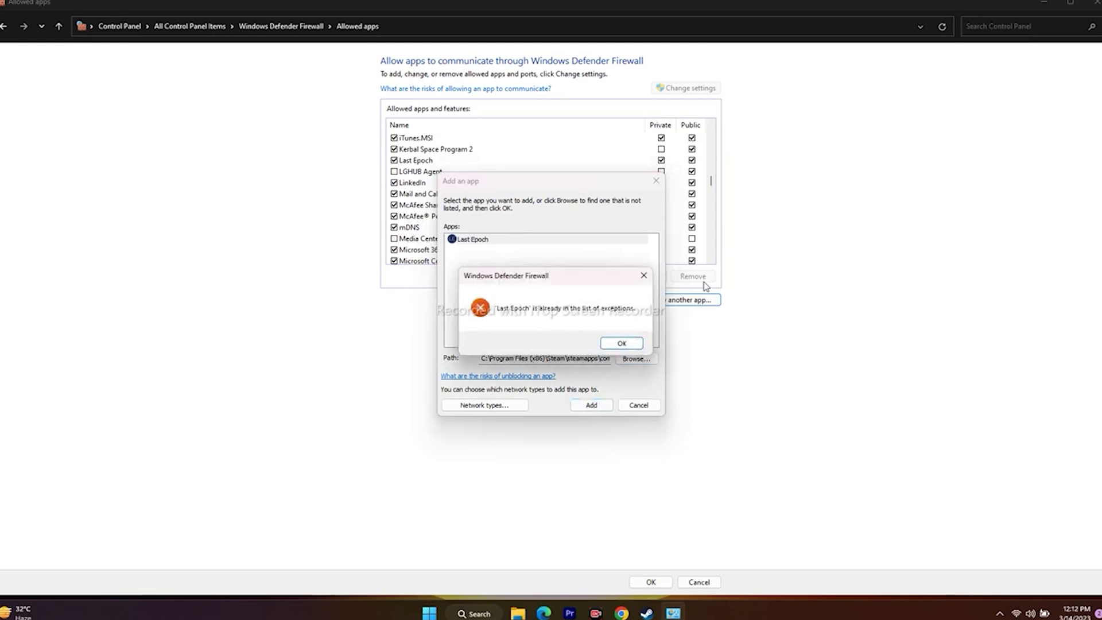
pyautogui.click(644, 276)
pyautogui.click(656, 181)
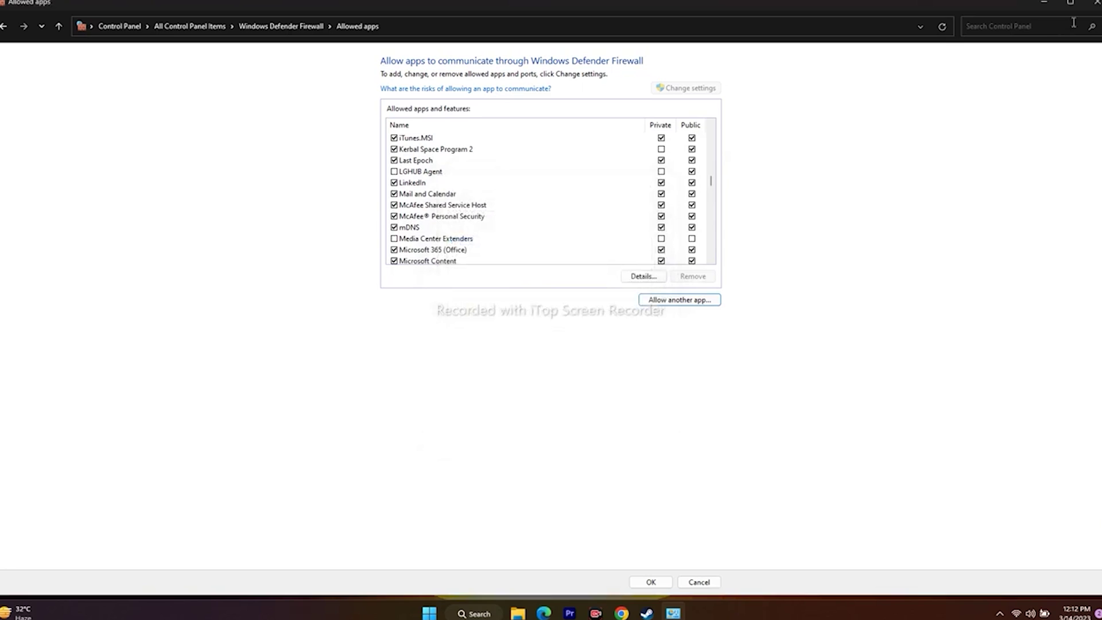
# - Close the firewall's allowed apps window, bring up Steam's Last Epoch page and minimize it to reach the desktop
pyautogui.click(1097, 10)
pyautogui.click(660, 612)
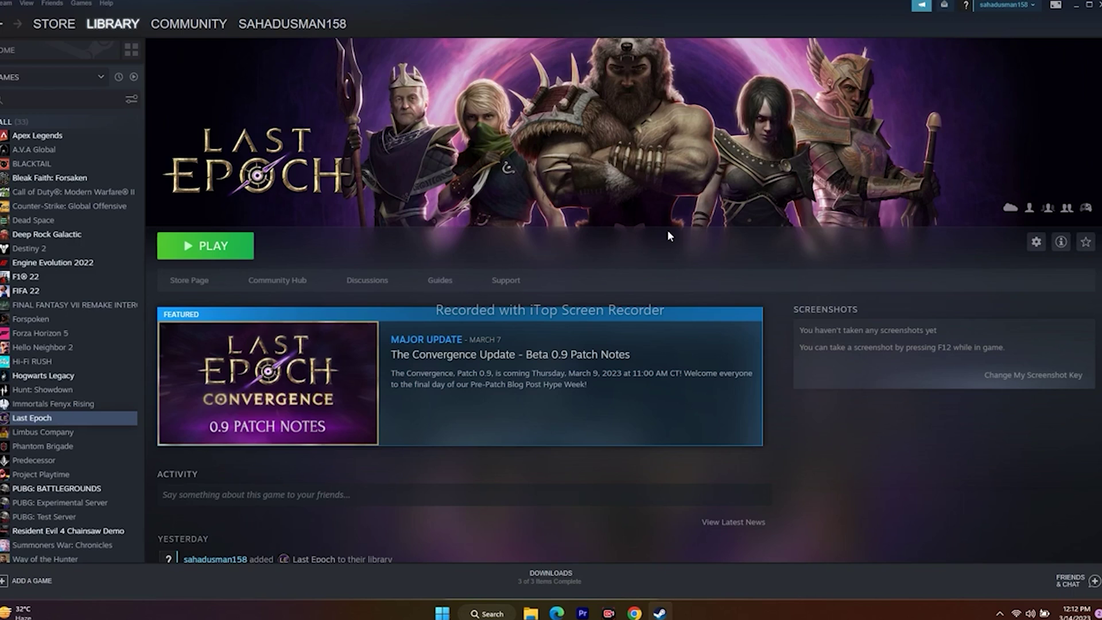
pyautogui.click(1075, 5)
# - Open System Configuration and view its services with all Microsoft ones hidden, closing it without applying changes
pyautogui.click(493, 612)
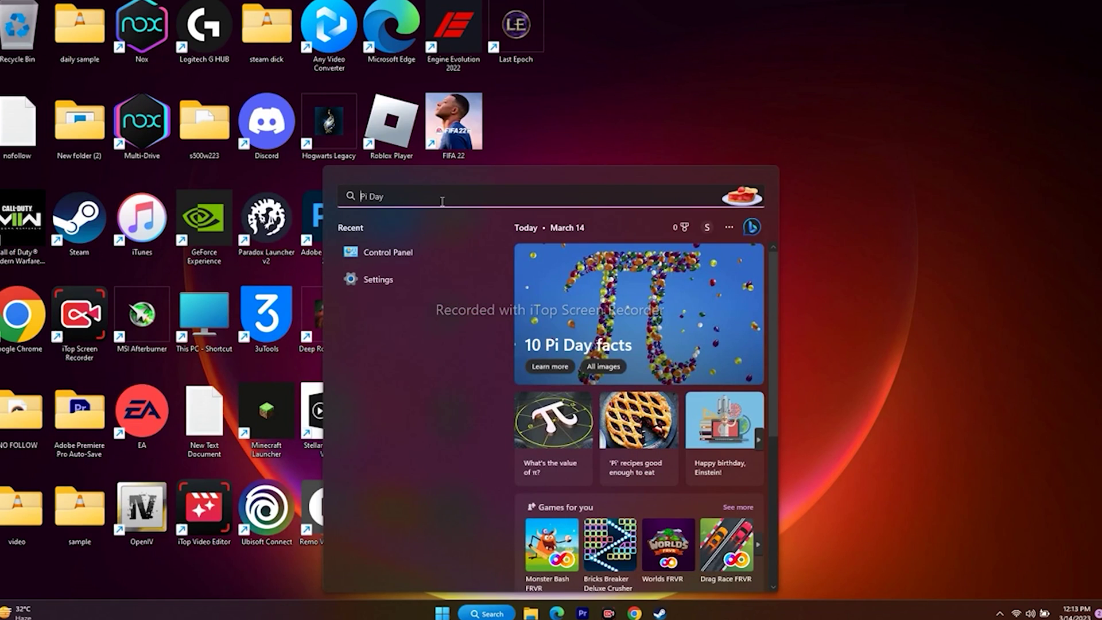
pyautogui.write('syste')
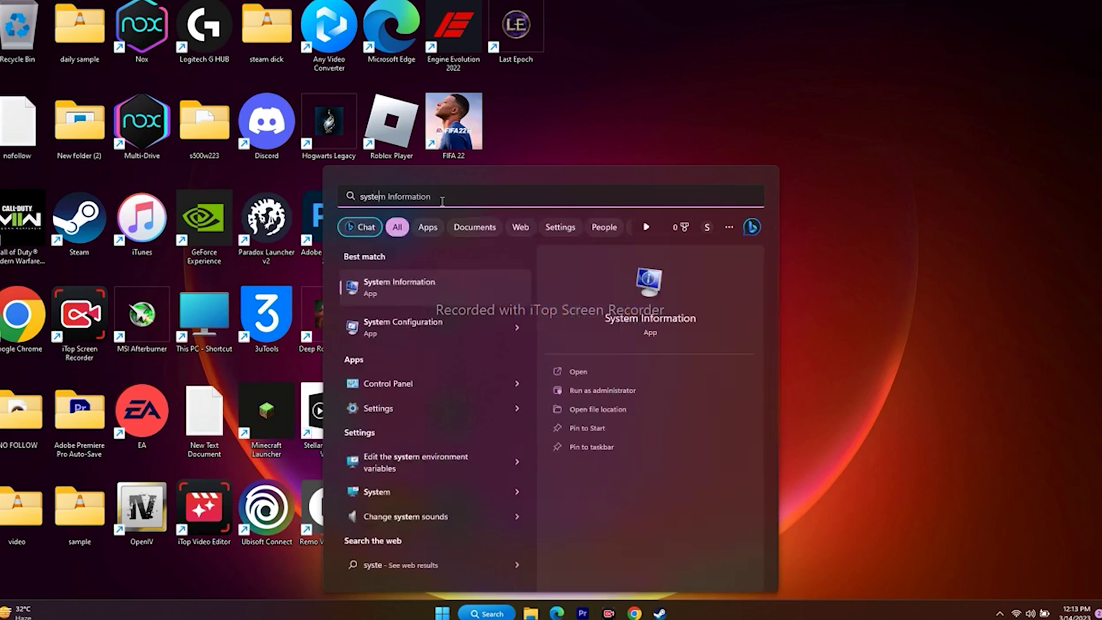
pyautogui.click(424, 328)
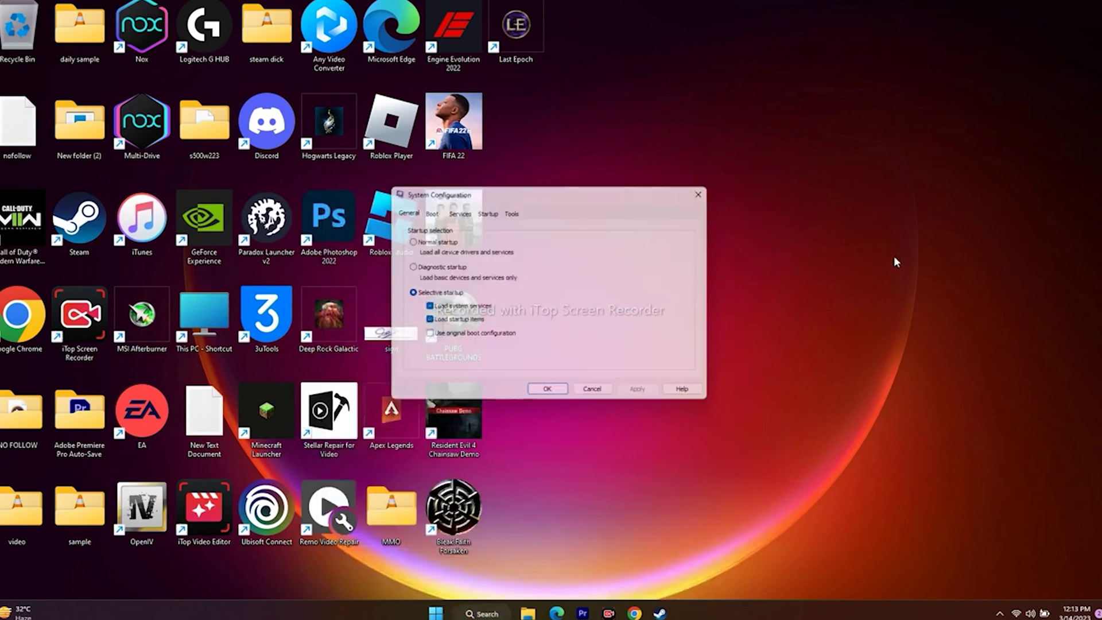
pyautogui.click(457, 211)
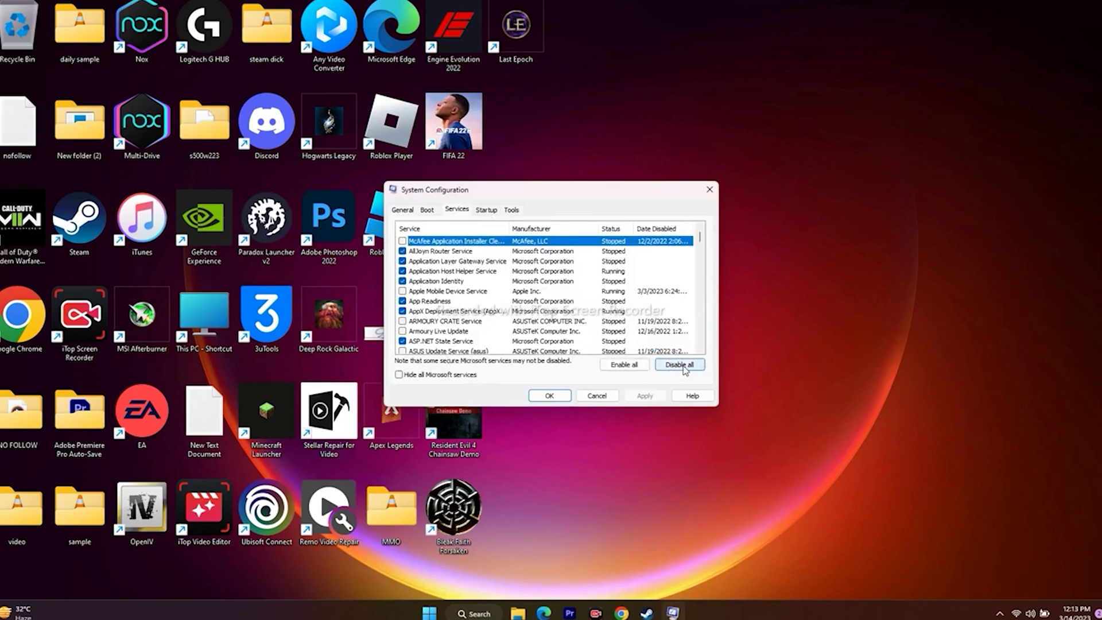
pyautogui.click(399, 375)
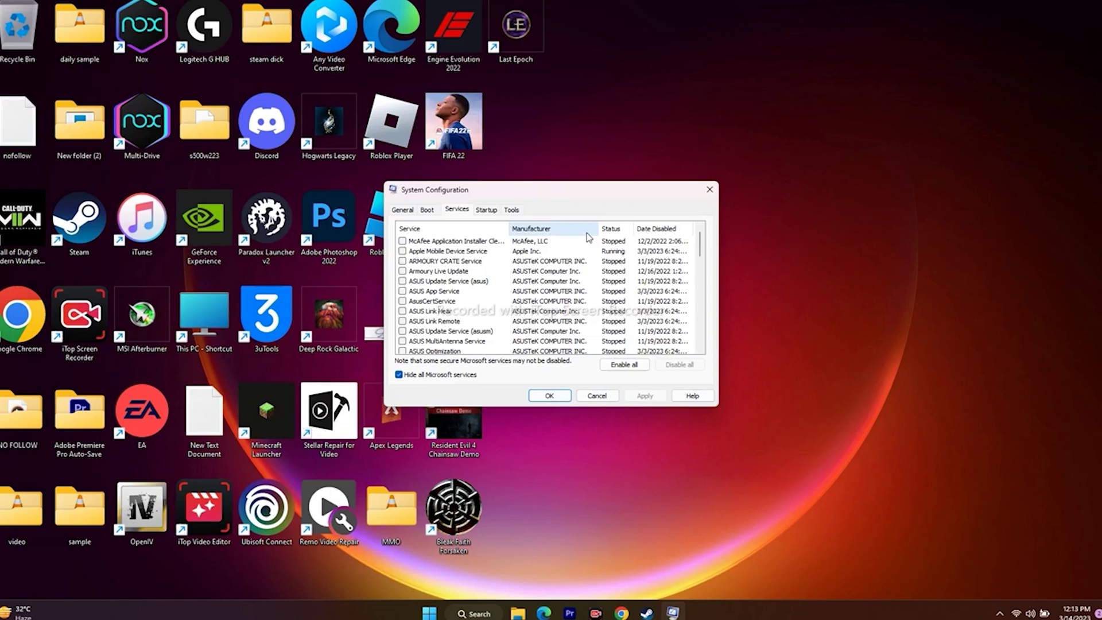
pyautogui.click(710, 190)
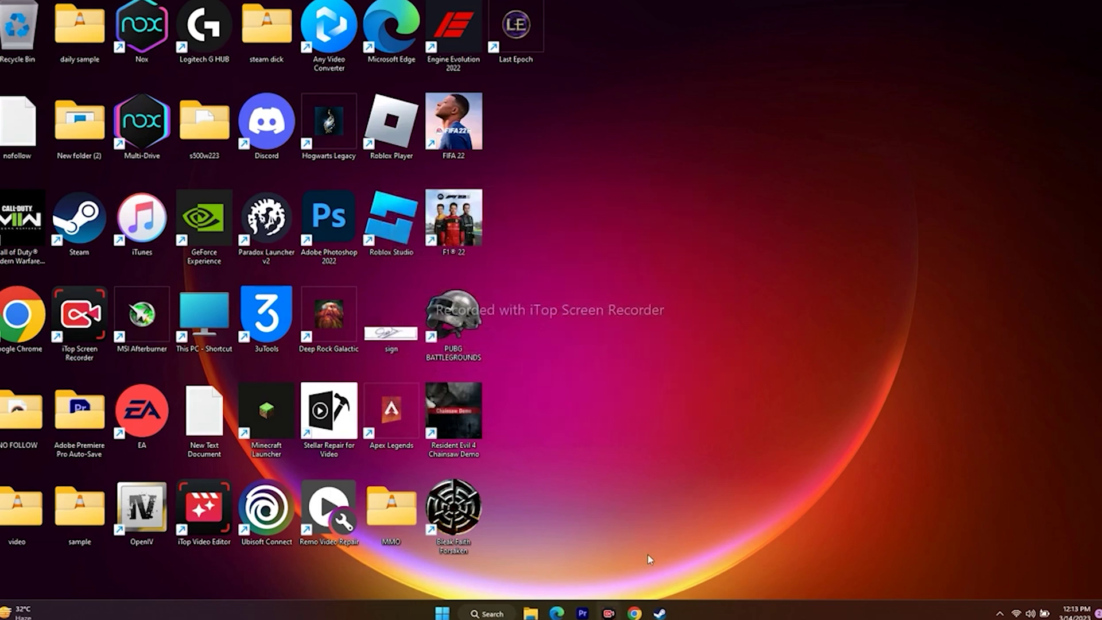
# - Switch to Chrome and look at the NVIDIA GeForce and AMD driver pages, ending on NVIDIA's
pyautogui.hotkey('alt', 'Tab')
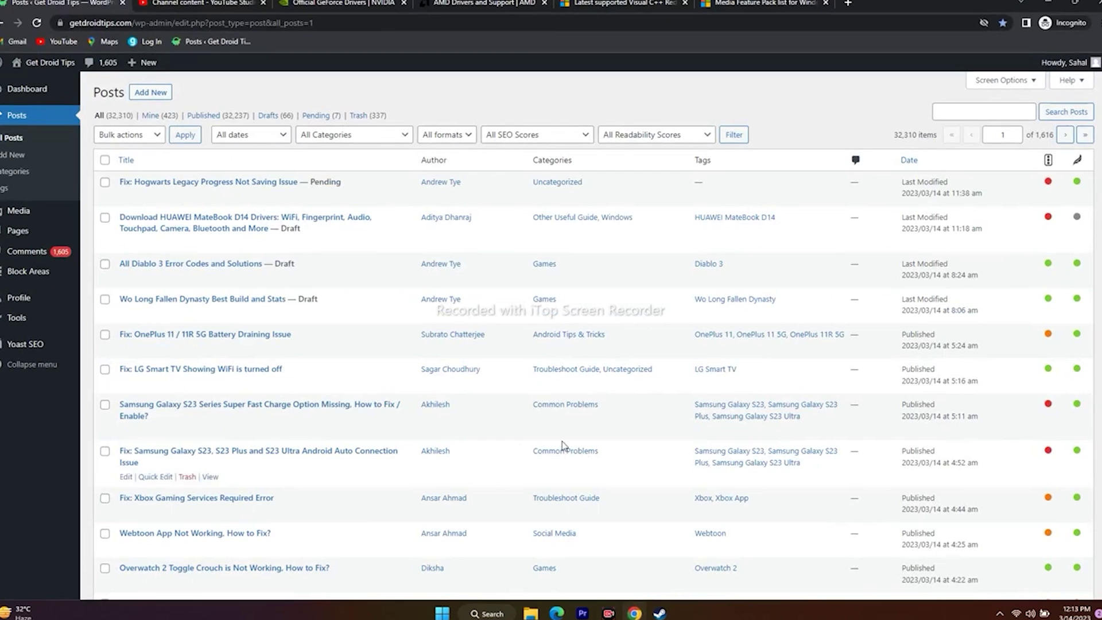
pyautogui.click(344, 4)
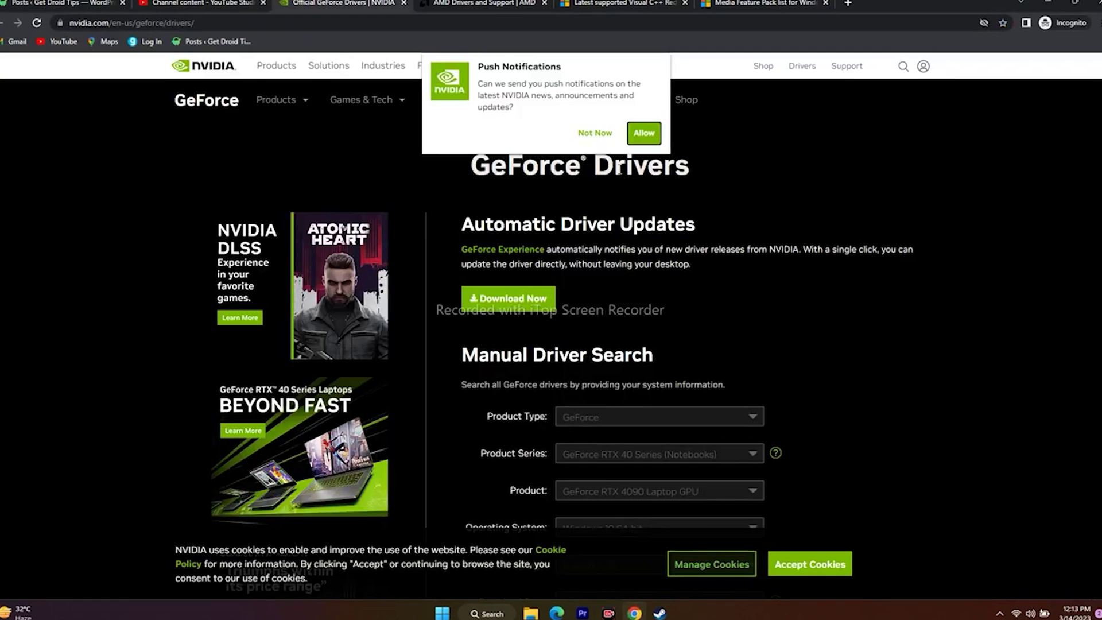
pyautogui.click(476, 4)
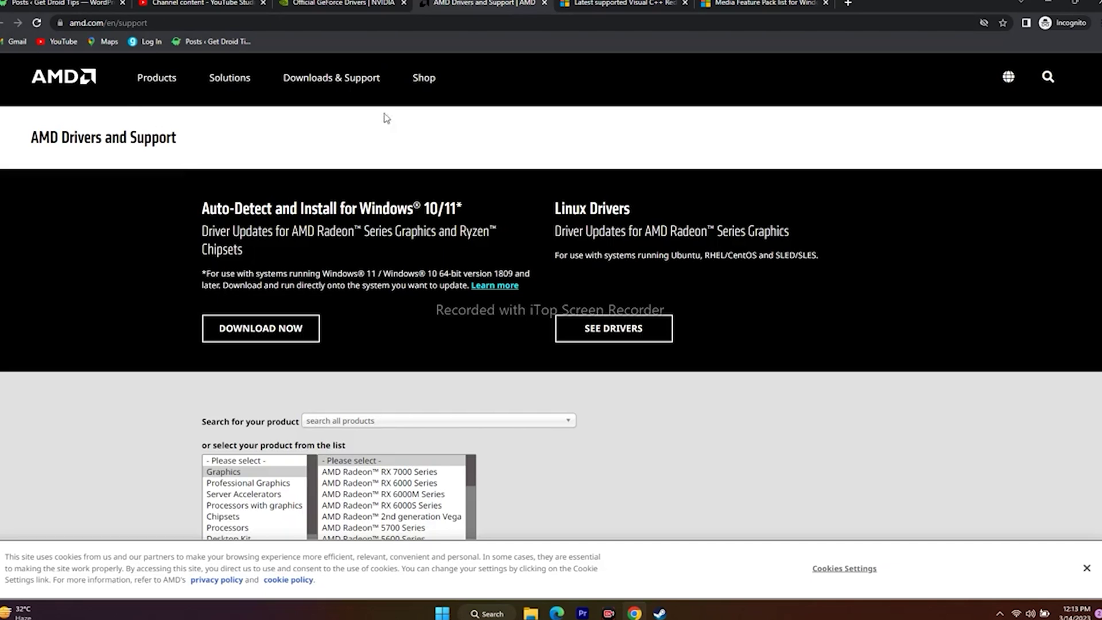
pyautogui.click(345, 4)
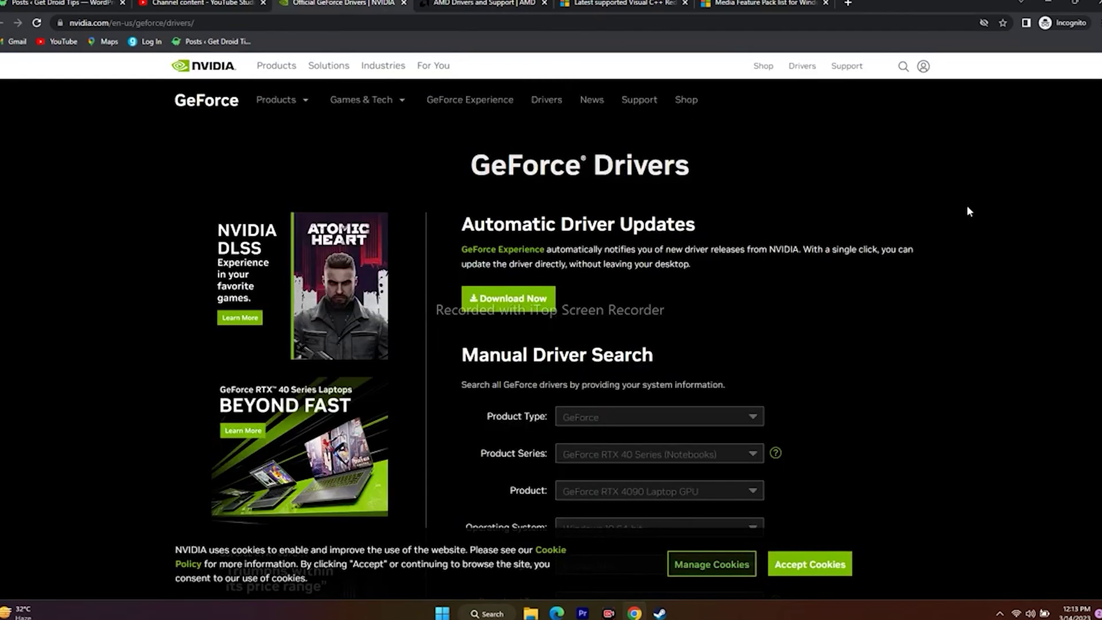
# - In the manual driver search, set the product type to GeForce and the product series to GeForce RTX 40 Series
pyautogui.scroll(-7, 968, 212)
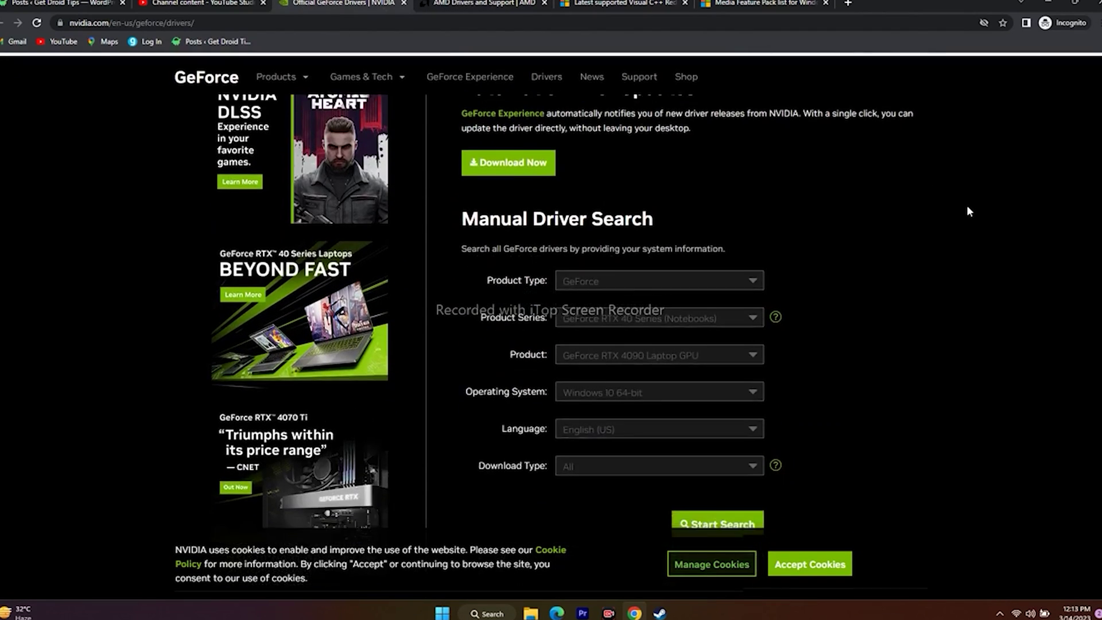
pyautogui.scroll(-4, 968, 211)
pyautogui.scroll(8, 968, 211)
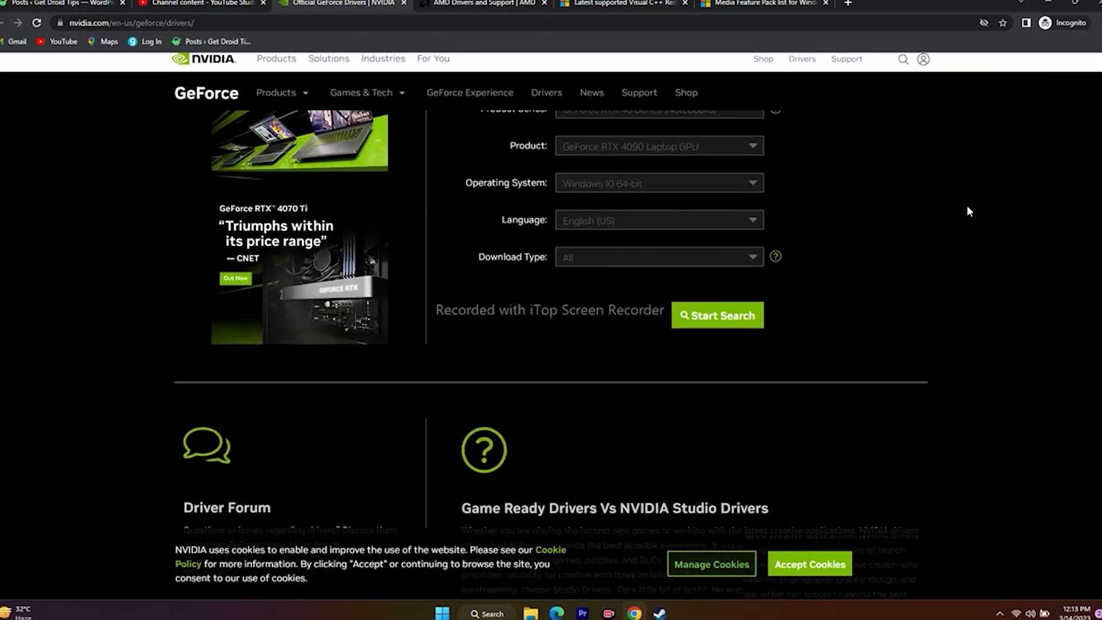
pyautogui.click(591, 240)
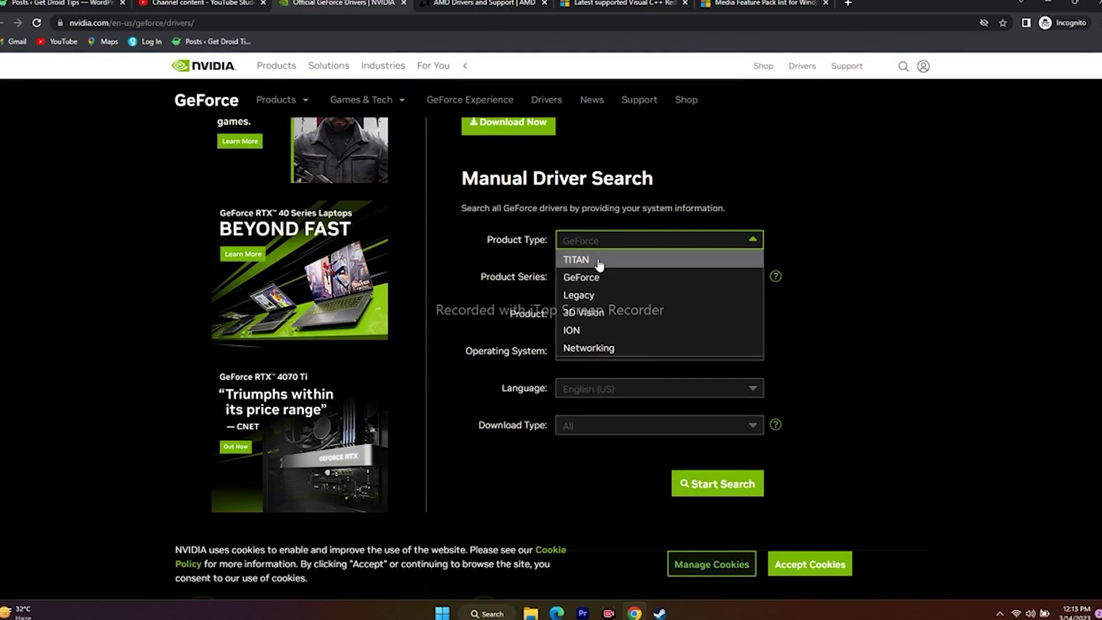
pyautogui.click(606, 278)
pyautogui.click(615, 279)
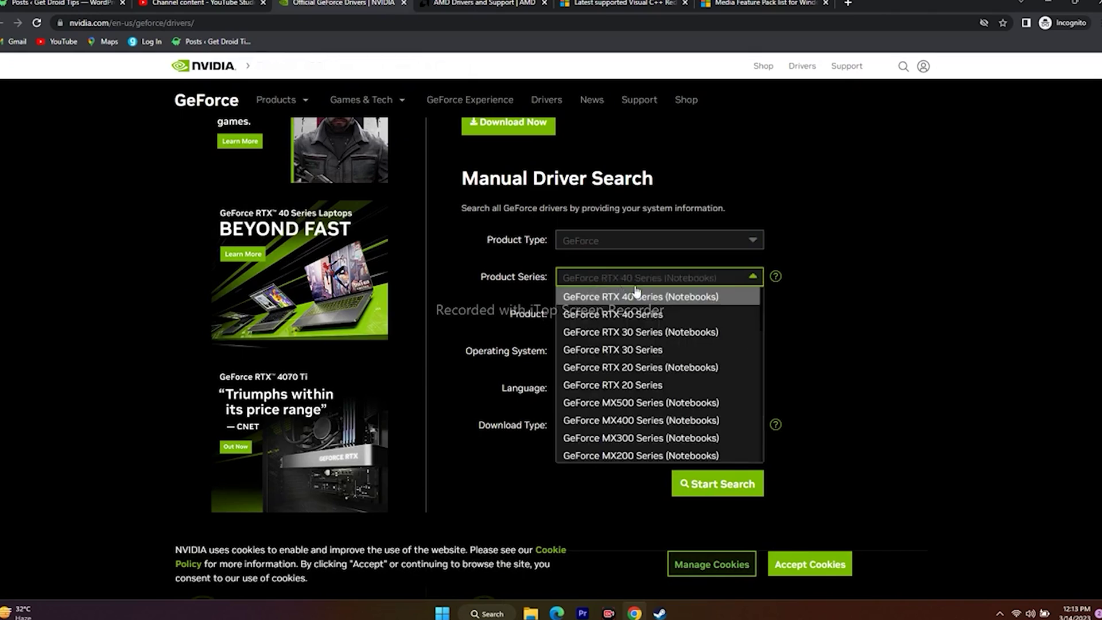
pyautogui.click(638, 316)
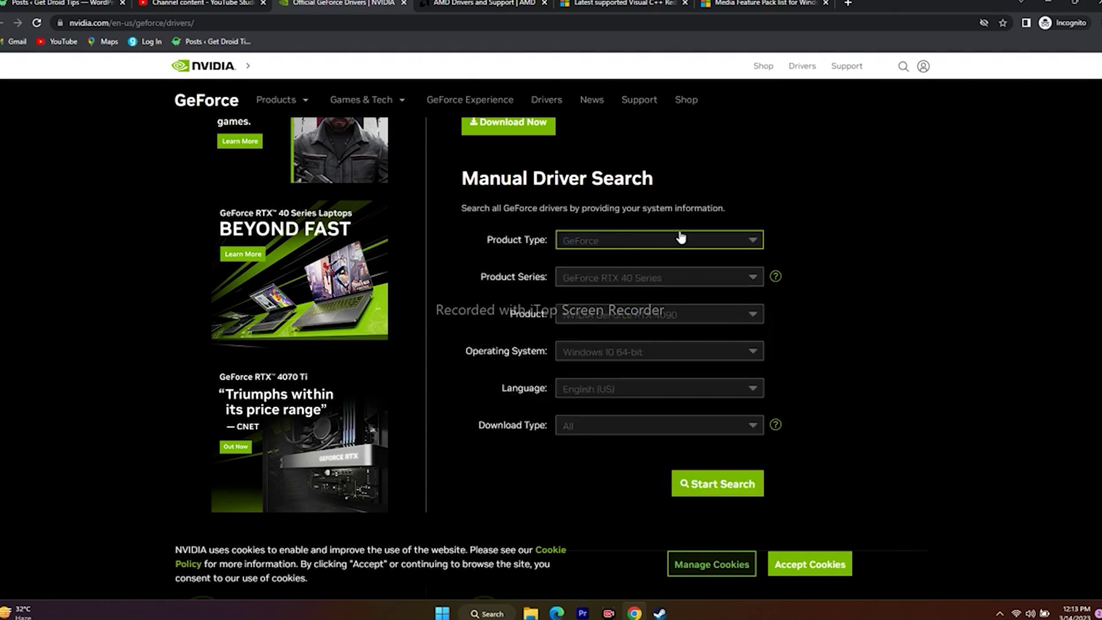
# - Choose NVIDIA GeForce RTX 4090 as the product, check the operating system options and run the driver search
pyautogui.click(637, 316)
pyautogui.click(658, 333)
pyautogui.scroll(-1, 651, 321)
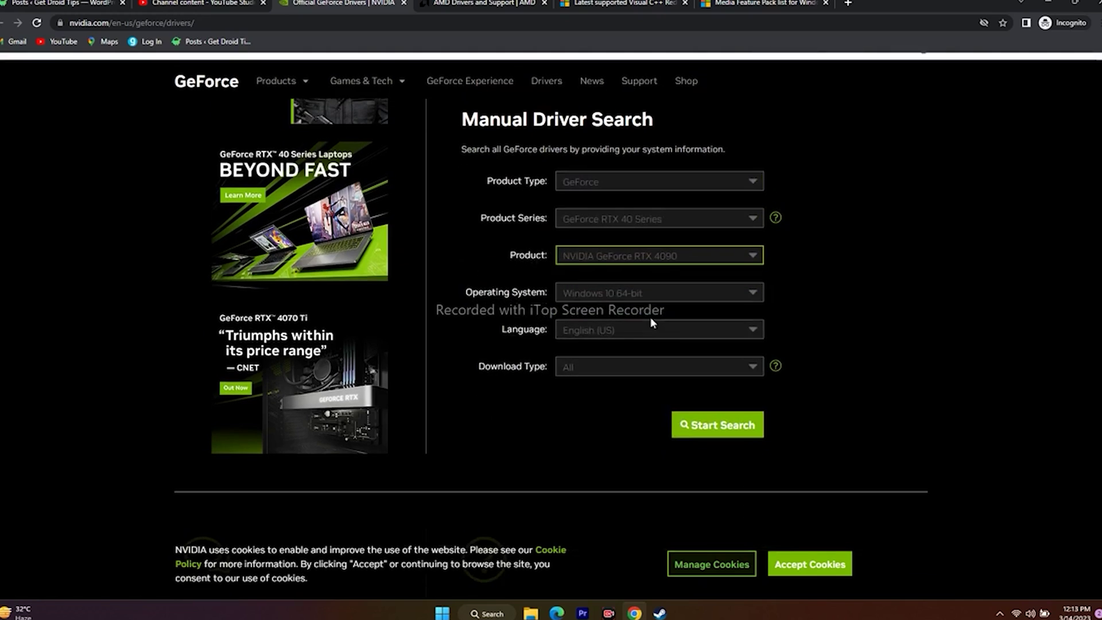
pyautogui.click(591, 294)
pyautogui.click(588, 331)
pyautogui.click(725, 425)
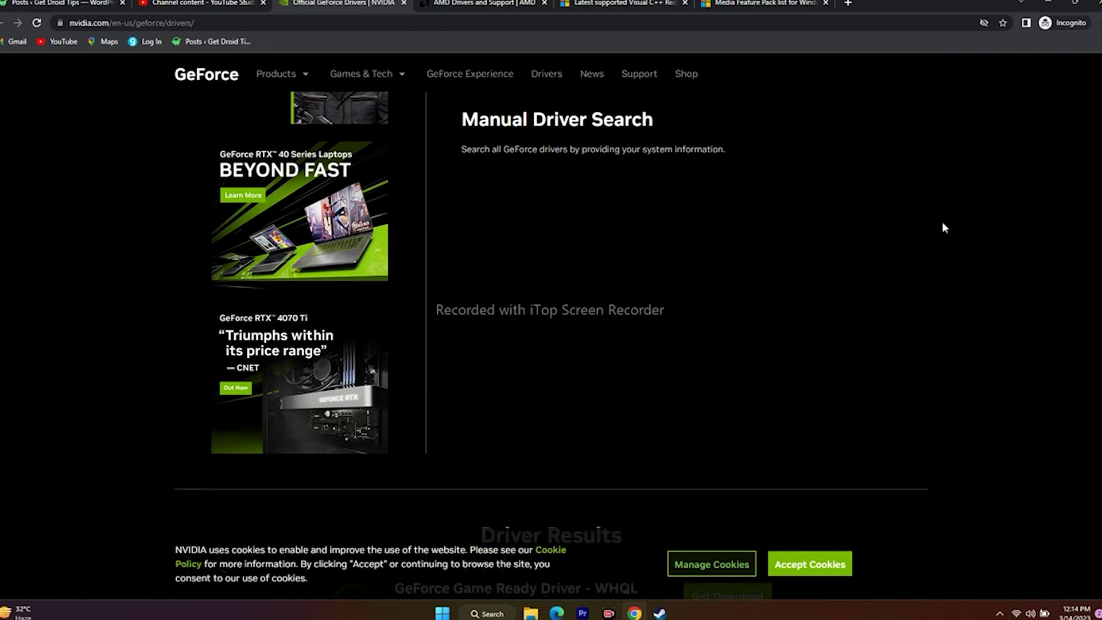
# - In the driver results, highlight the version number and release date of the newest GeForce Game Ready Driver
pyautogui.scroll(-1, 943, 222)
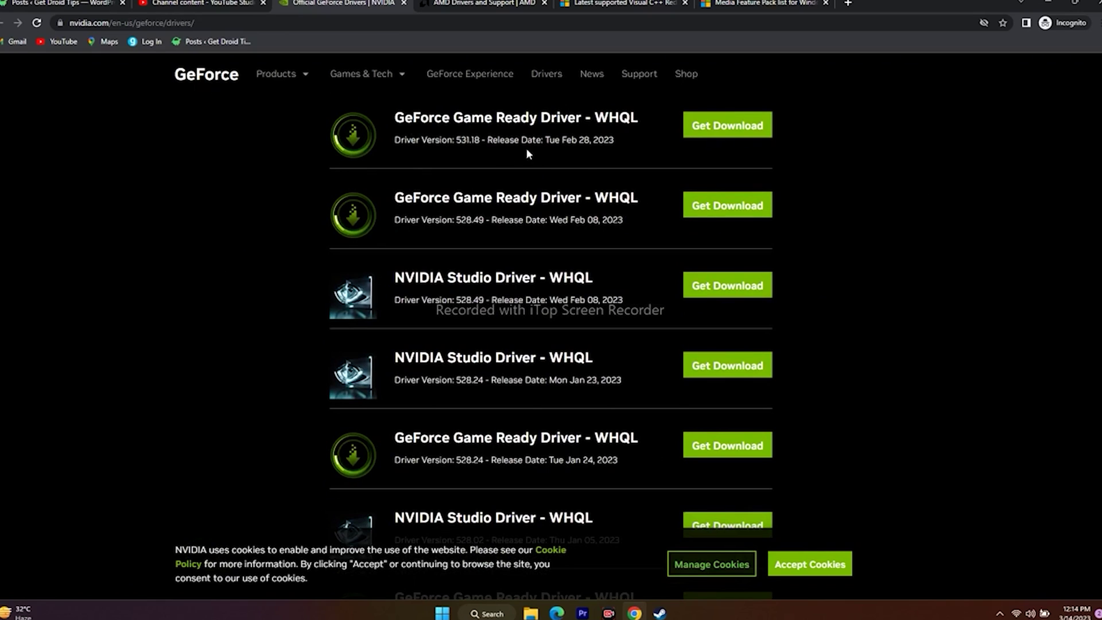
pyautogui.moveTo(620, 140); pyautogui.dragTo(573, 141)
pyautogui.click(609, 145)
pyautogui.click(623, 146)
pyautogui.moveTo(454, 140); pyautogui.dragTo(615, 141)
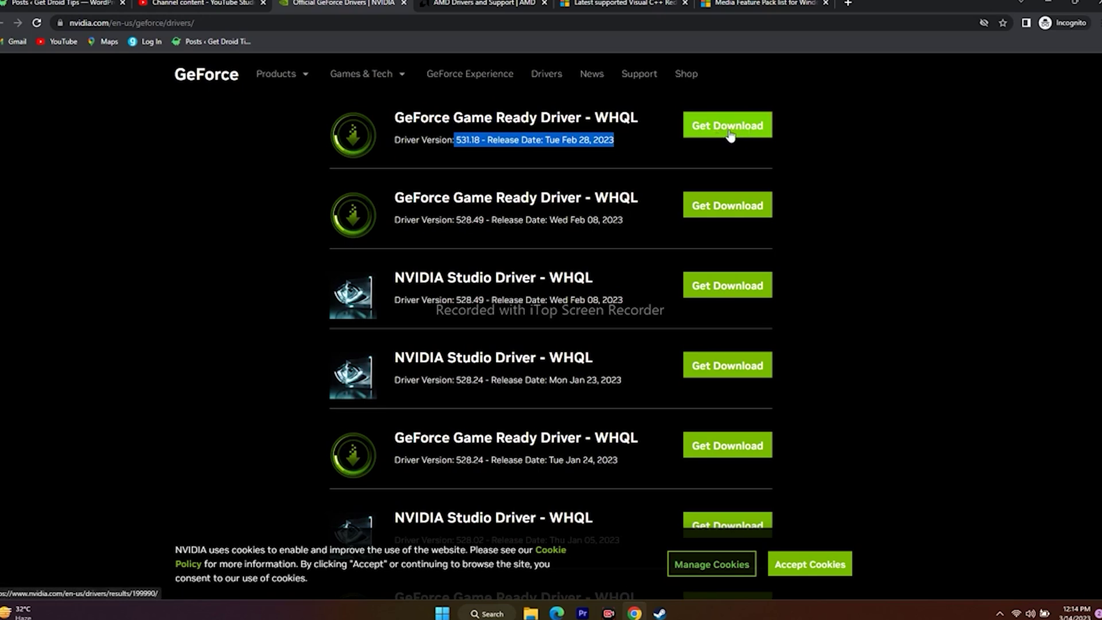
# - On AMD's Drivers and Support page, choose Graphics, the AMD Radeon RX 7000 Series and the RX 7900 XT, and submit the selection
pyautogui.click(887, 184)
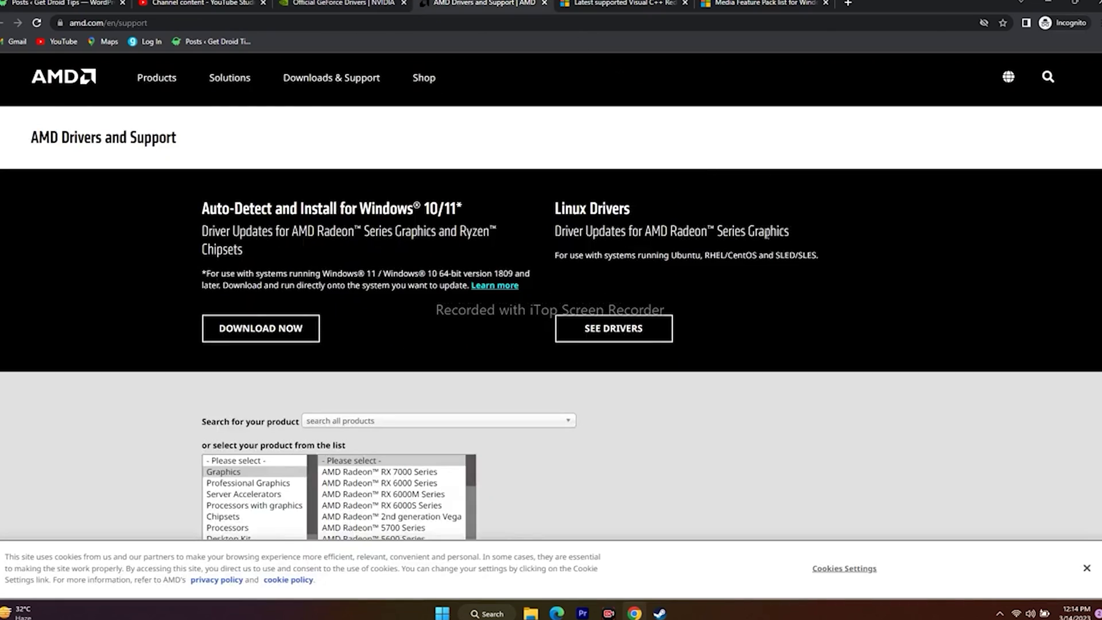
pyautogui.scroll(-2, 229, 379)
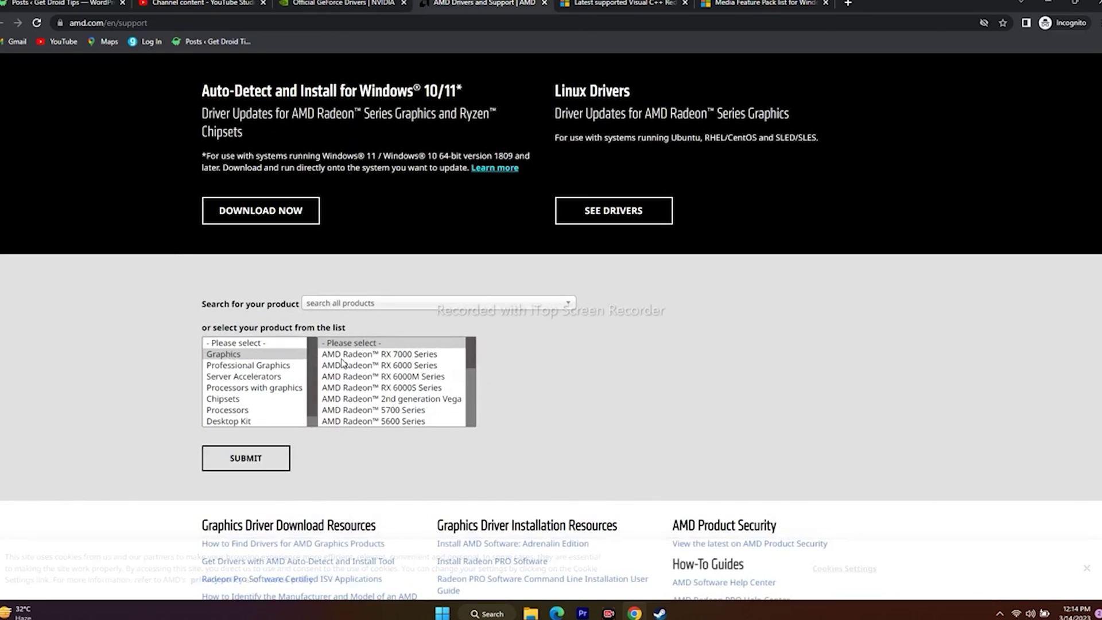
pyautogui.click(361, 355)
pyautogui.click(556, 354)
pyautogui.click(687, 366)
pyautogui.click(257, 466)
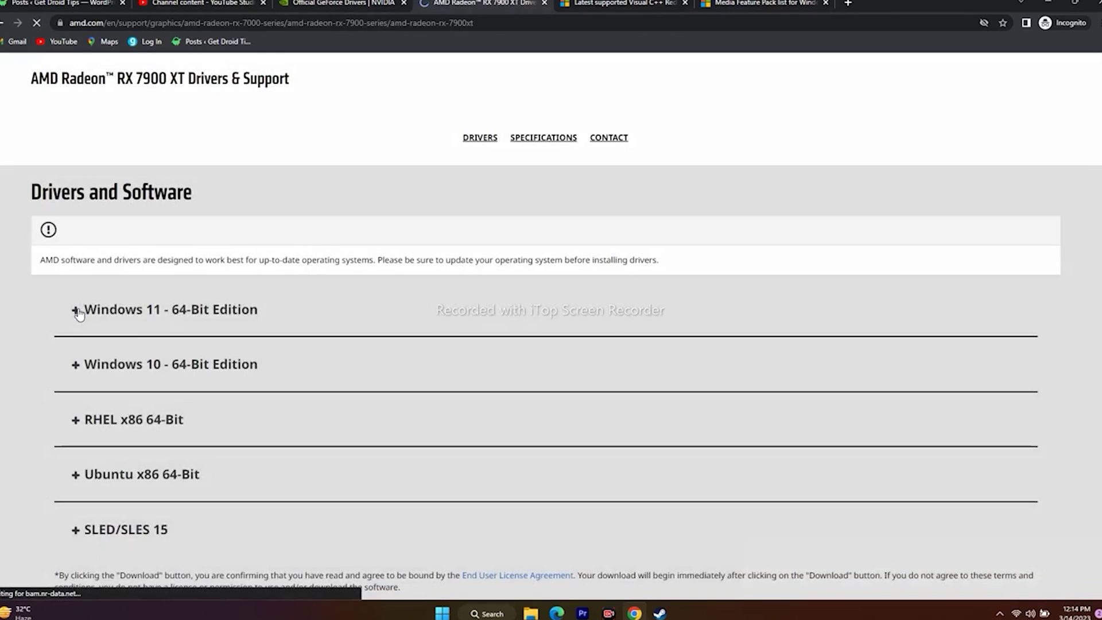
# - Check the Windows 11 and Windows 10 64-Bit Edition driver entries for the RX 7900 XT, collapse both and minimize the browser
pyautogui.doubleClick(75, 312)
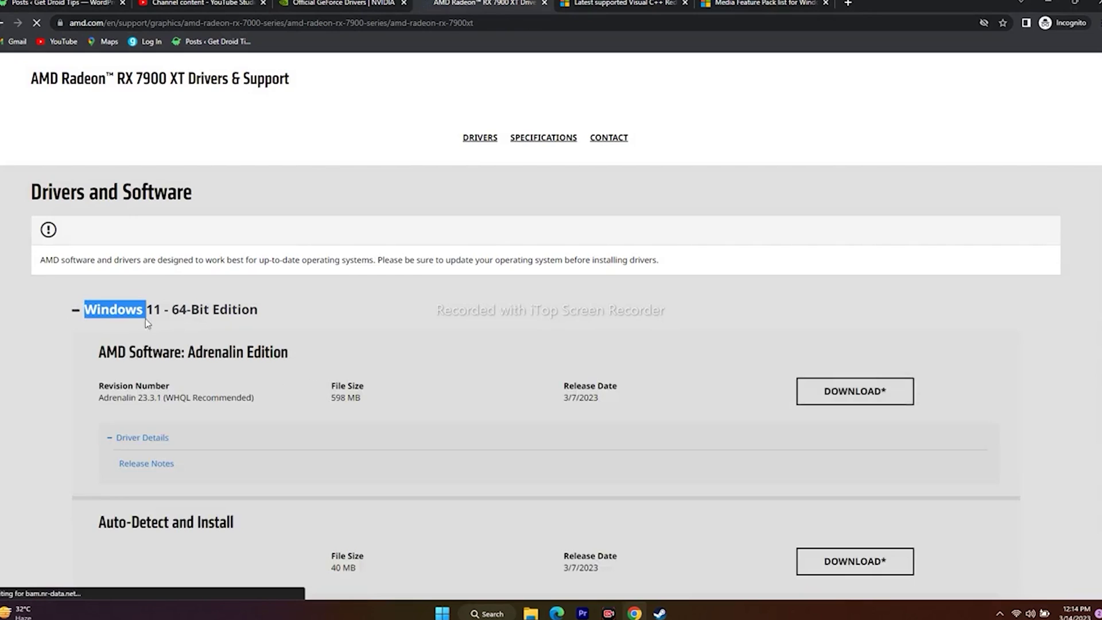
pyautogui.click(75, 312)
pyautogui.click(85, 374)
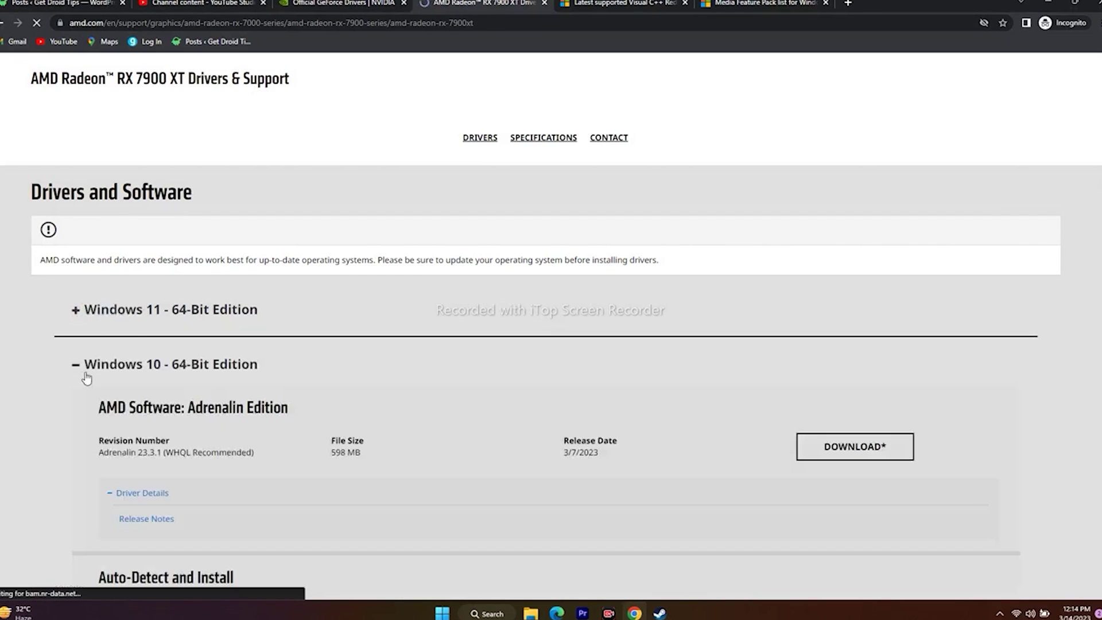
pyautogui.click(79, 367)
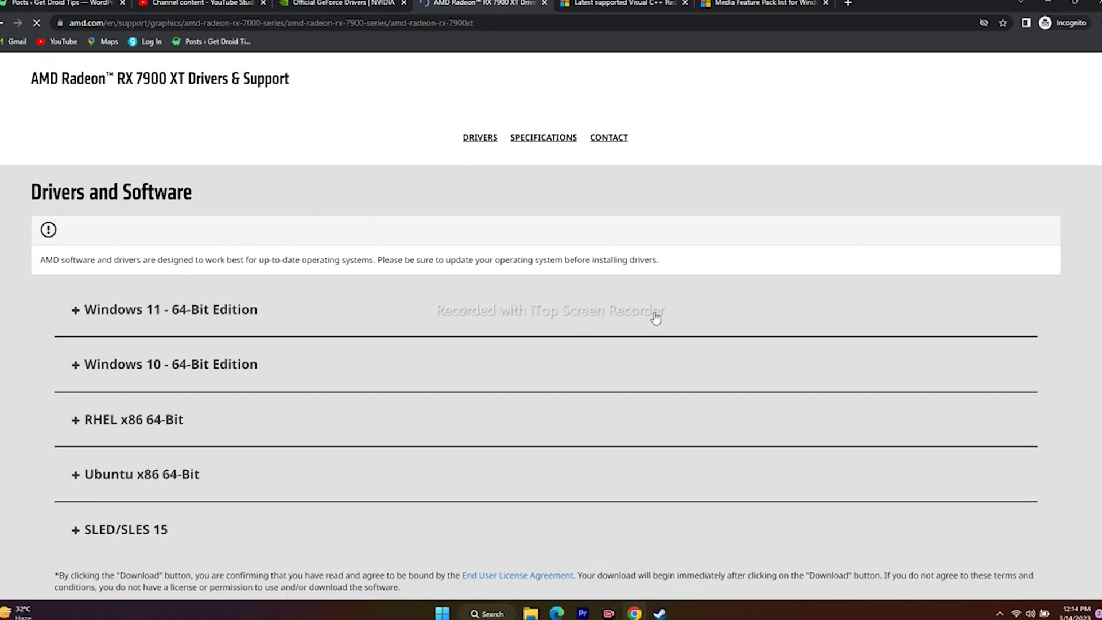
pyautogui.click(1046, 7)
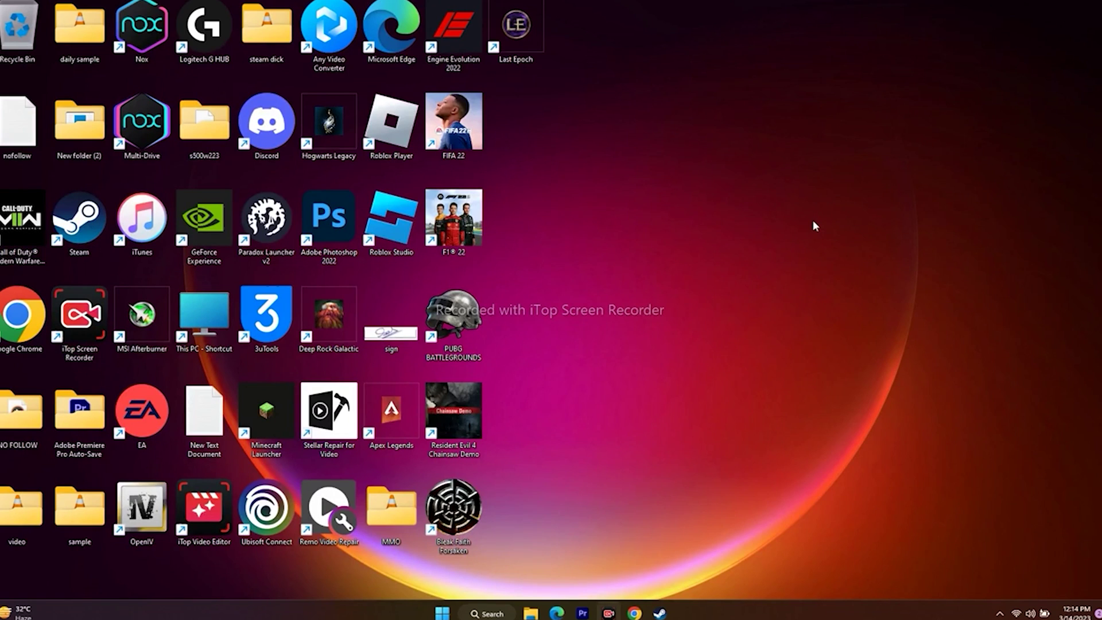
# - Return to NVIDIA's GeForce driver page in Chrome, look over the manual search form and driver results, and minimize the browser
pyautogui.click(635, 613)
pyautogui.hotkey('ctrl', 'shift', 'Tab')
pyautogui.scroll(7, 1008, 312)
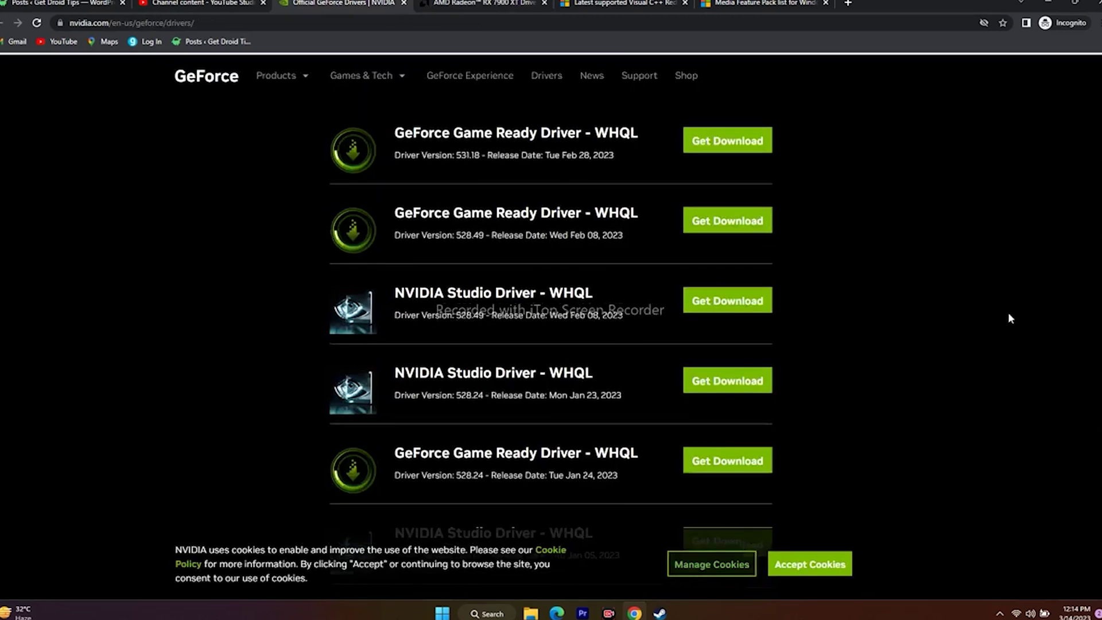
pyautogui.scroll(3, 1009, 314)
pyautogui.scroll(-3, 1009, 314)
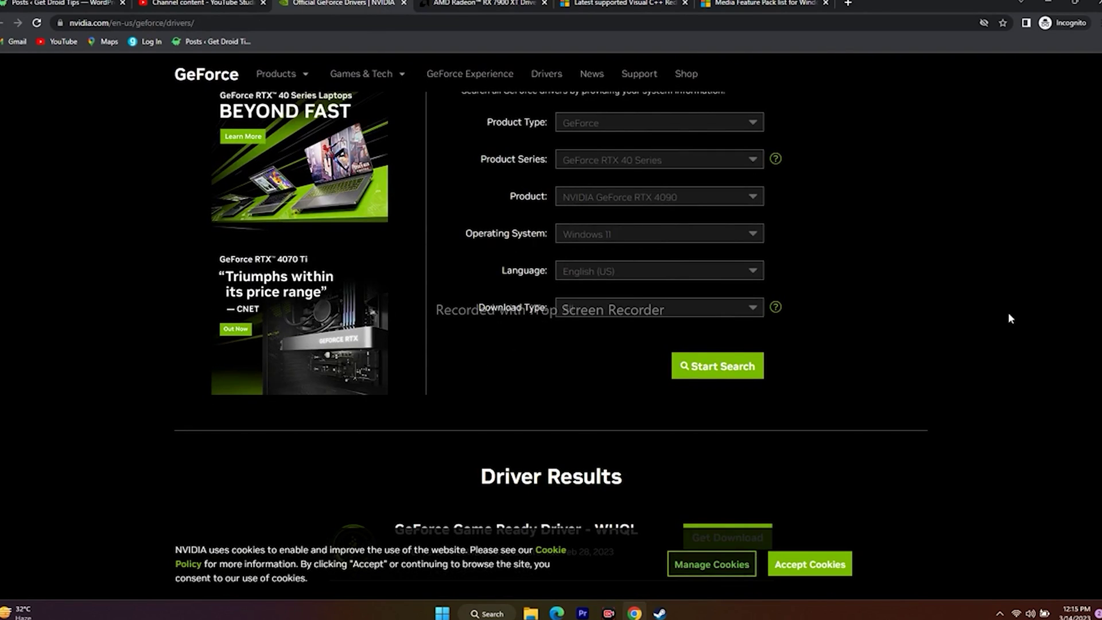
pyautogui.click(1048, 3)
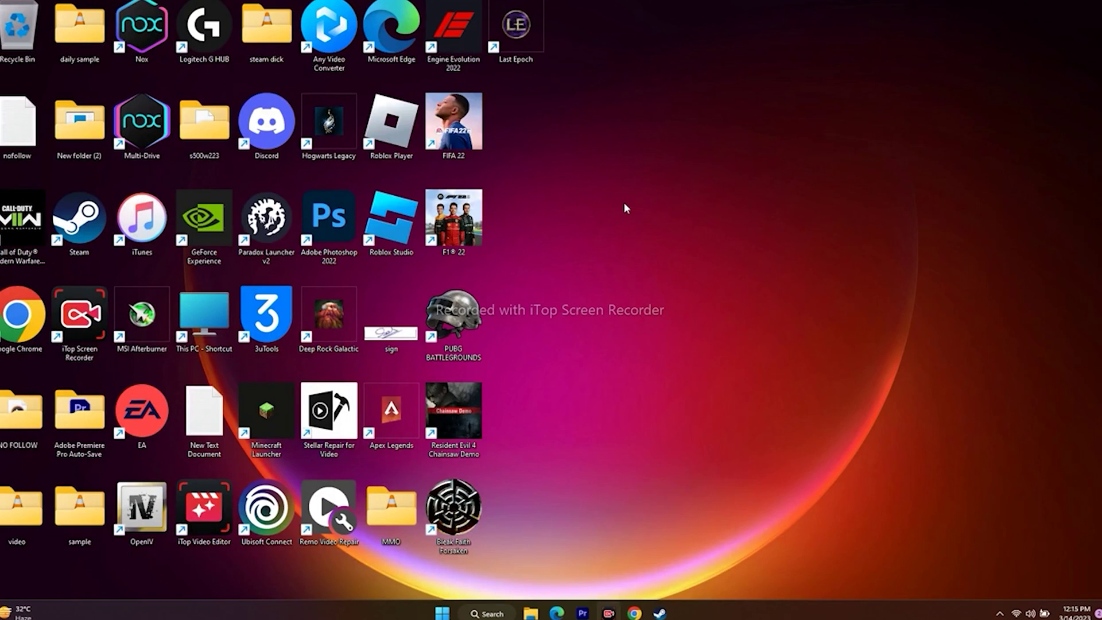
# - In Device Manager, view the driver properties of the NVIDIA GeForce RTX 2080 display adapter, including the roll-back option, and close the windows
pyautogui.rightClick(447, 610)
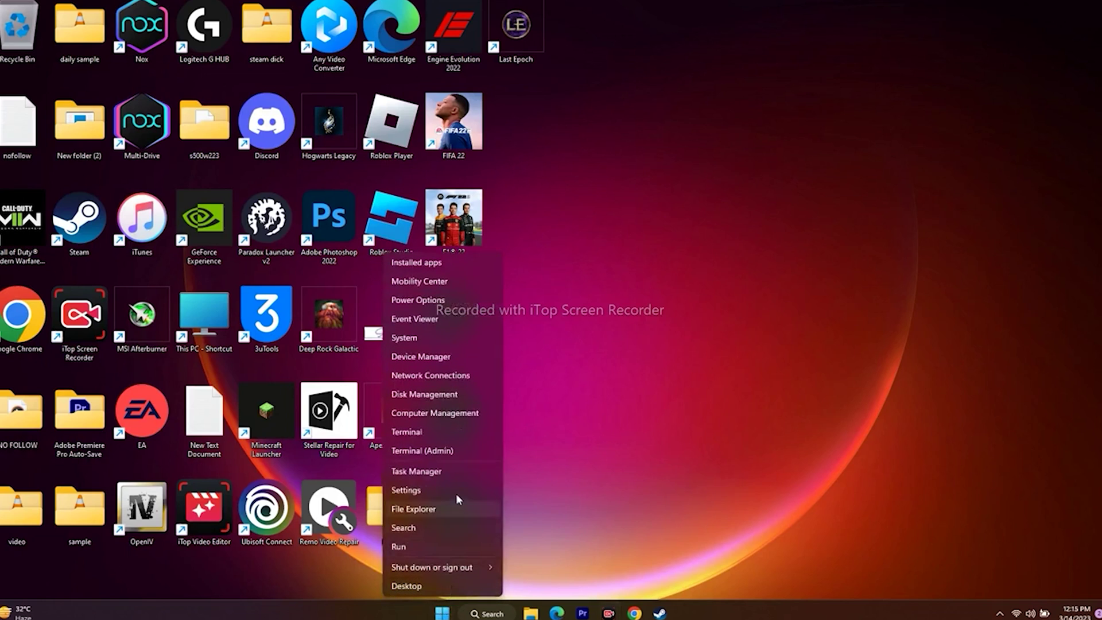
pyautogui.click(451, 358)
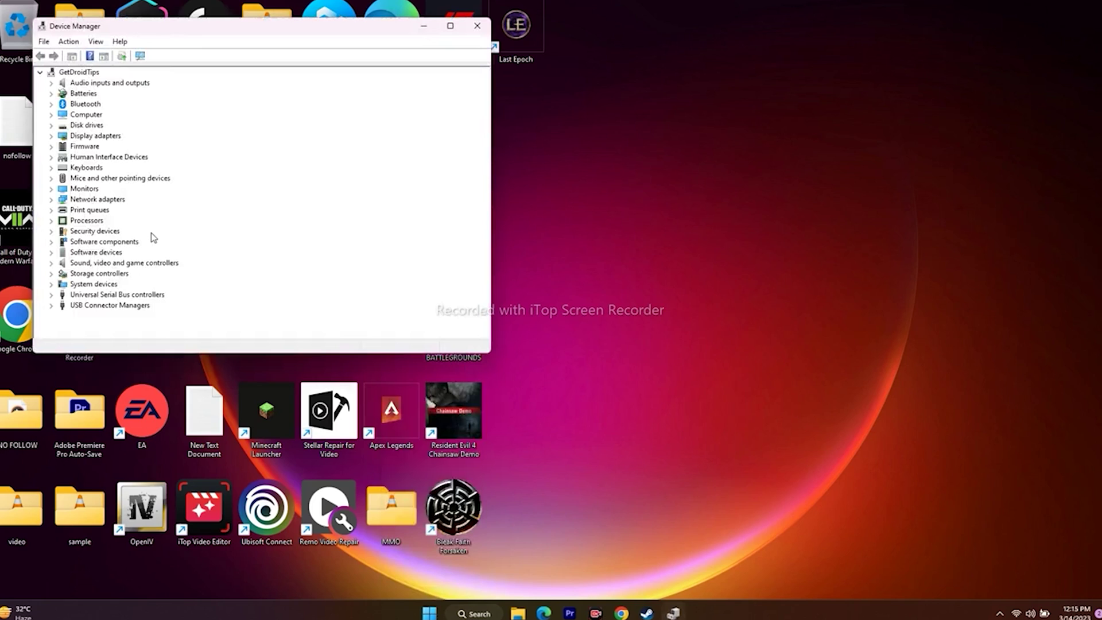
pyautogui.click(51, 137)
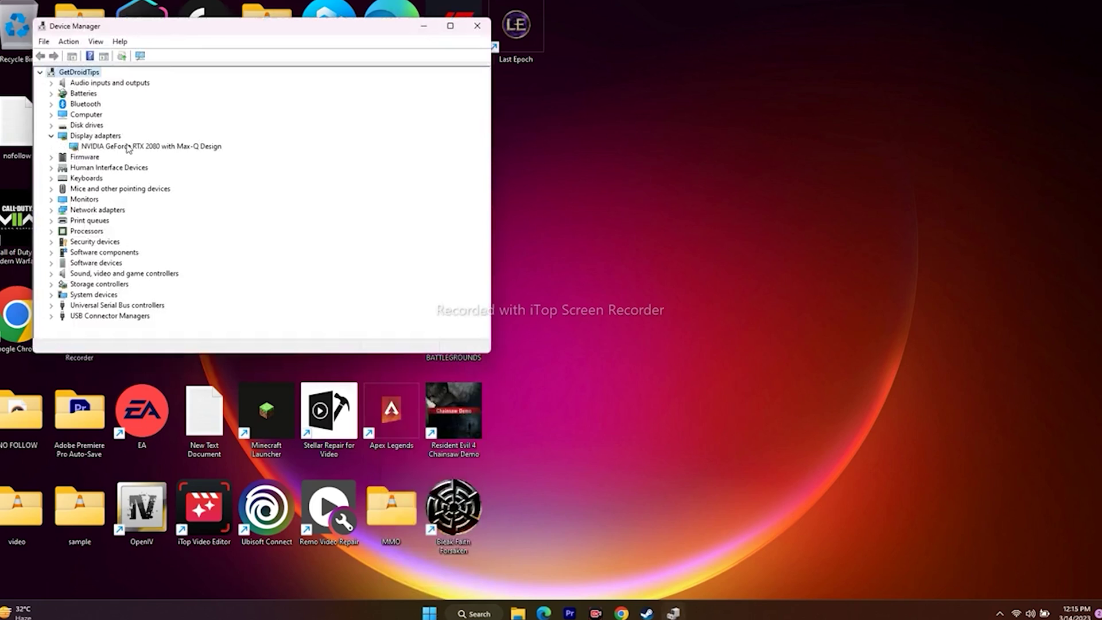
pyautogui.rightClick(151, 148)
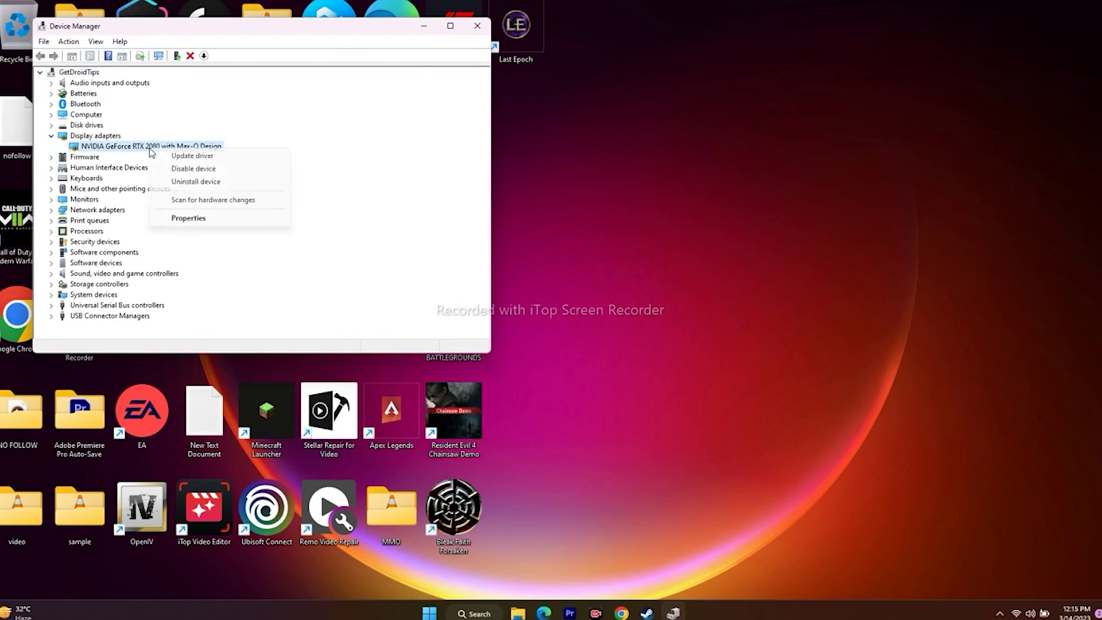
pyautogui.click(185, 218)
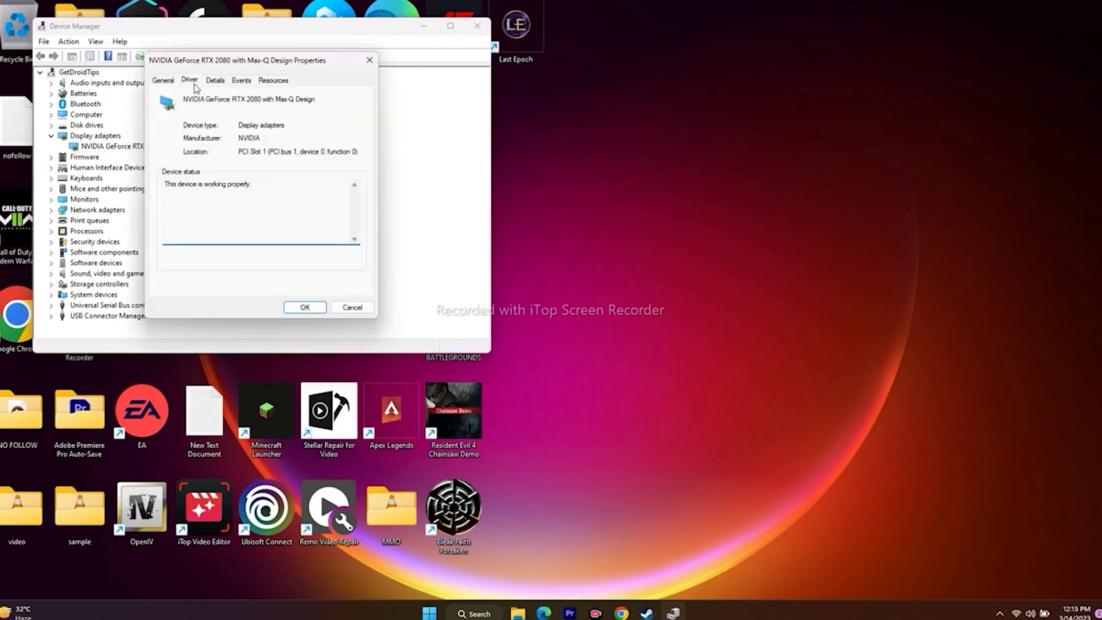
pyautogui.click(192, 82)
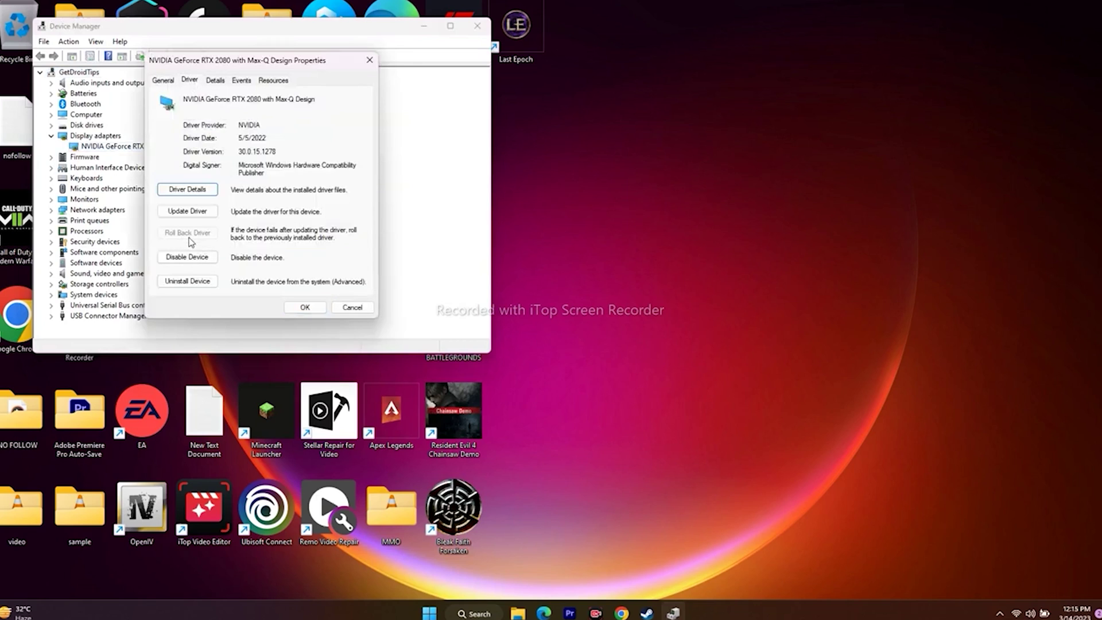
pyautogui.click(370, 60)
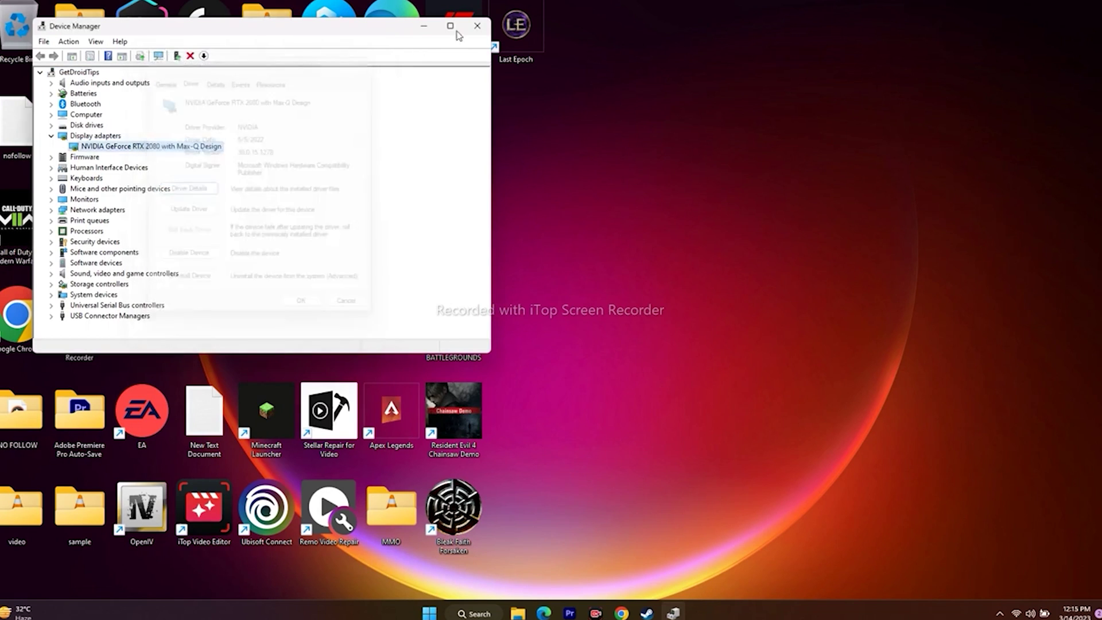
pyautogui.click(477, 26)
# - Switch back to Chrome, browse the NVIDIA driver results and highlight the title and version of the newest GeForce Game Ready Driver
pyautogui.click(630, 613)
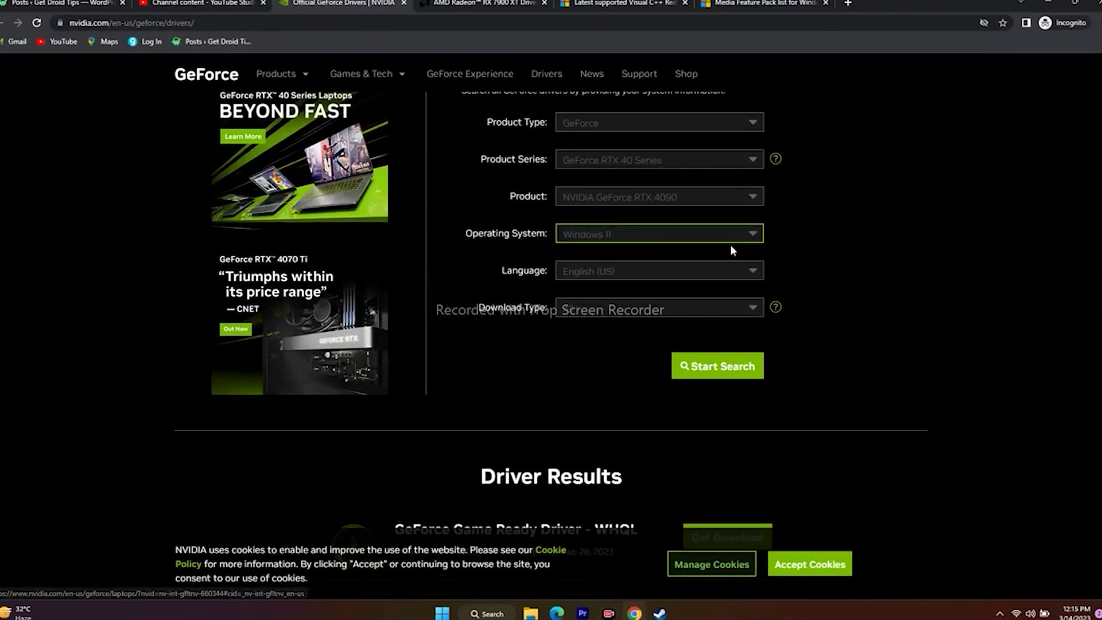
pyautogui.scroll(-6, 871, 241)
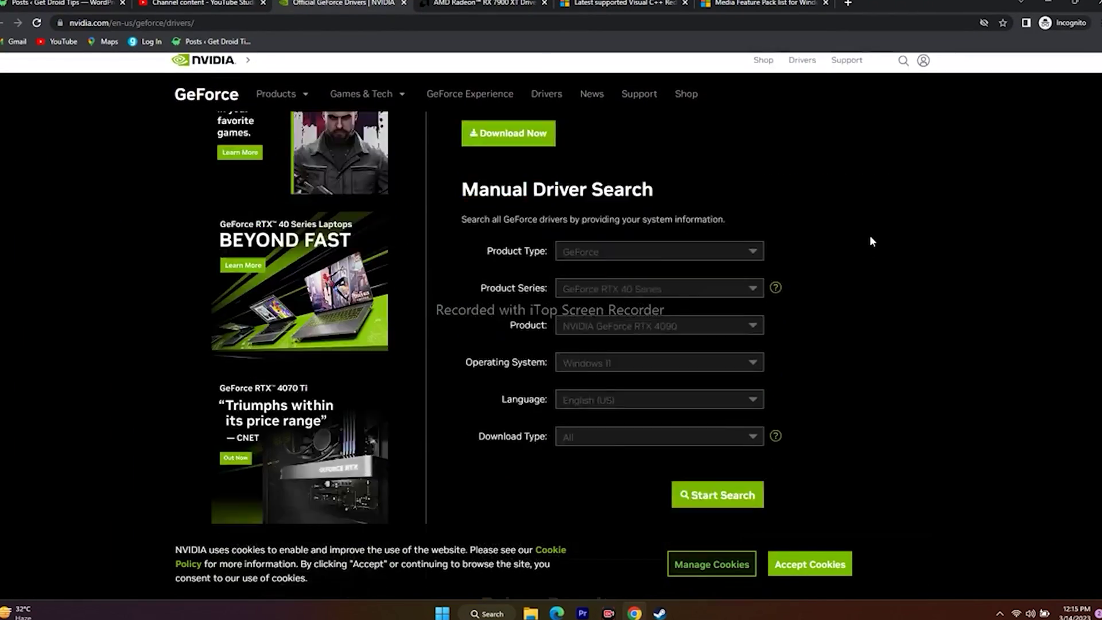
pyautogui.scroll(-3, 870, 237)
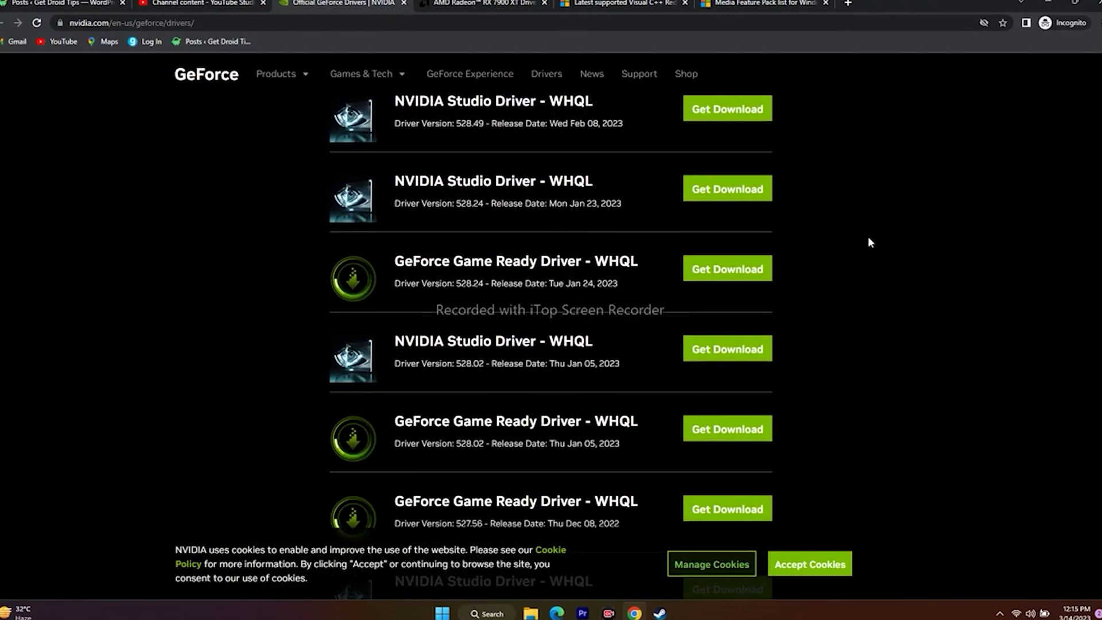
pyautogui.scroll(-10, 869, 242)
pyautogui.scroll(12, 869, 242)
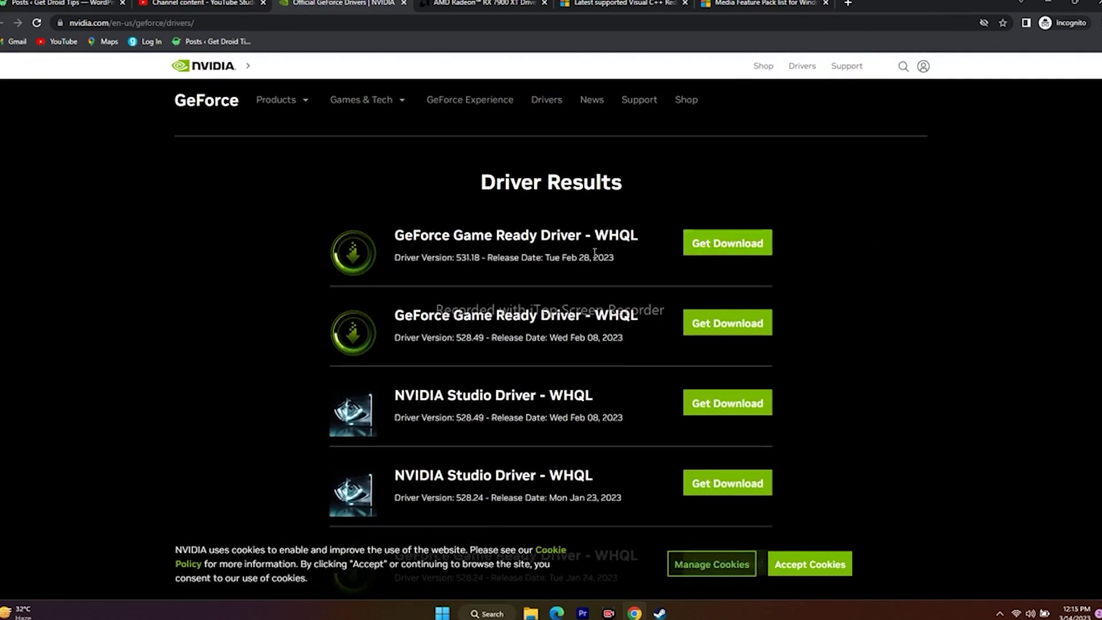
pyautogui.moveTo(627, 258); pyautogui.dragTo(474, 262)
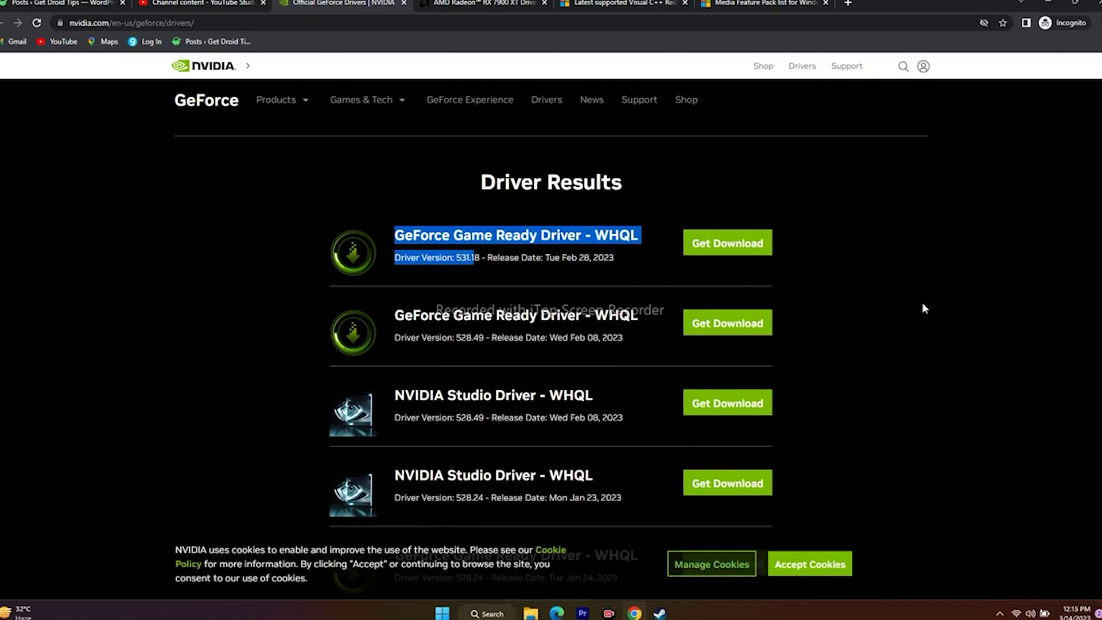
# - Highlight the second-newest GeForce Game Ready Driver entry and the older NVIDIA Studio Driver 528.24 entry among the results
pyautogui.scroll(-2, 919, 255)
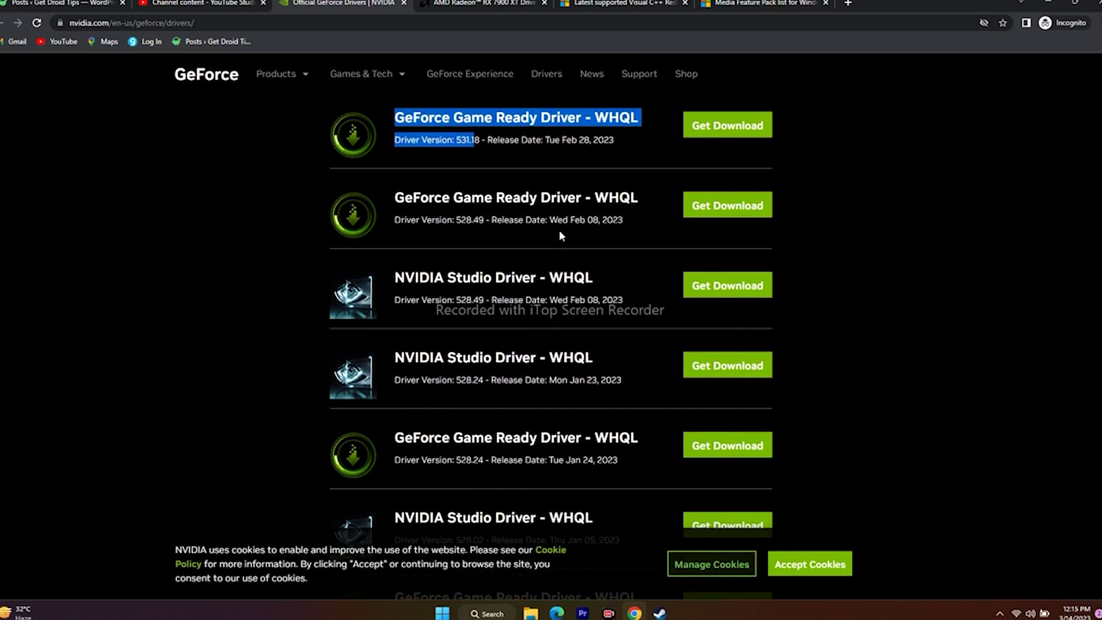
pyautogui.click(603, 220)
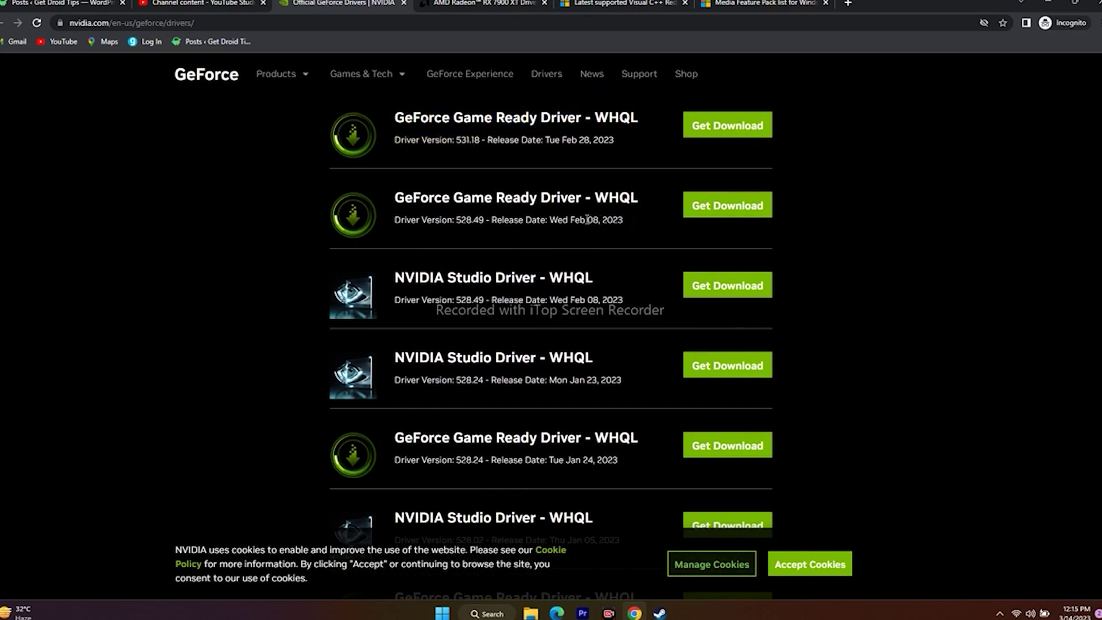
pyautogui.moveTo(586, 219); pyautogui.dragTo(396, 195)
pyautogui.scroll(-1, 593, 266)
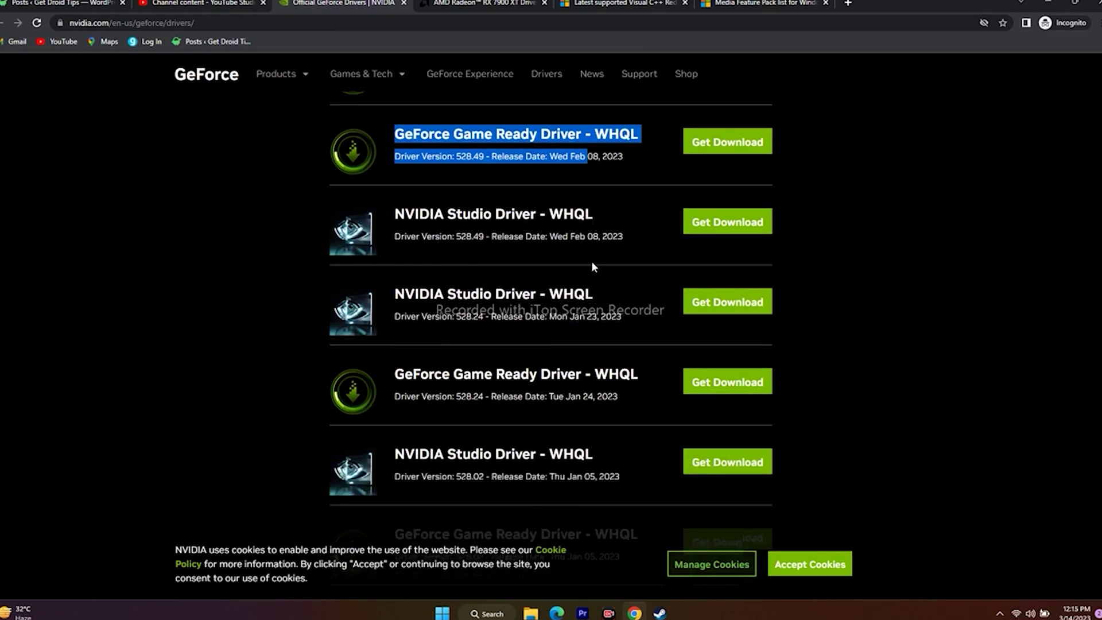
pyautogui.scroll(-1, 593, 266)
pyautogui.moveTo(574, 262); pyautogui.dragTo(391, 233)
pyautogui.click(597, 270)
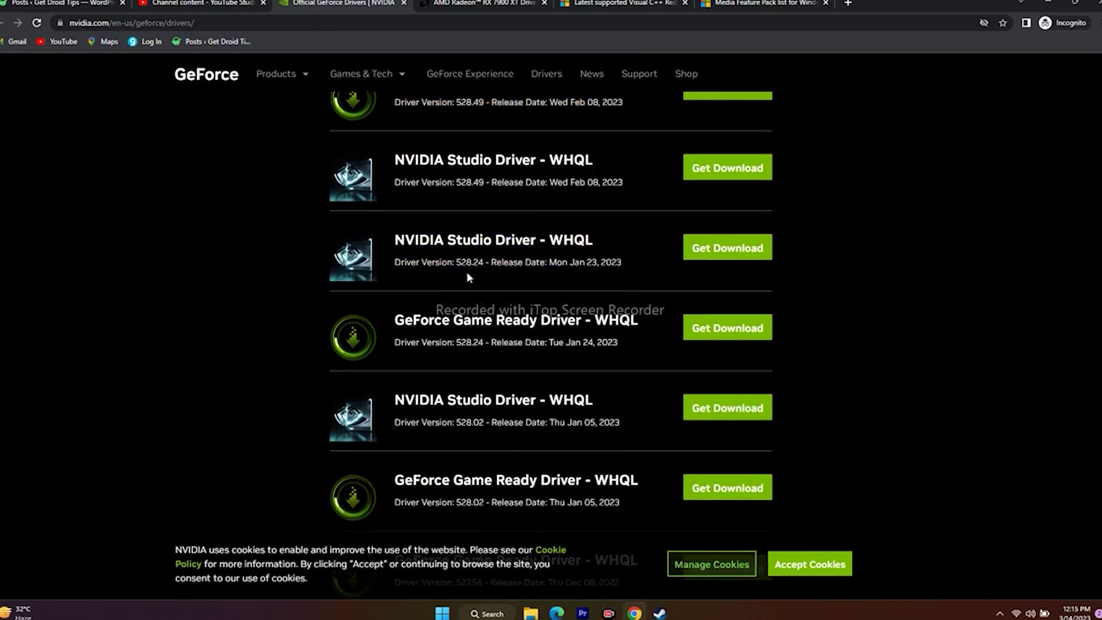
# - Highlight the version number and release date of the second-newest Game Ready Driver, clear the highlight and minimize the browser
pyautogui.scroll(3, 925, 294)
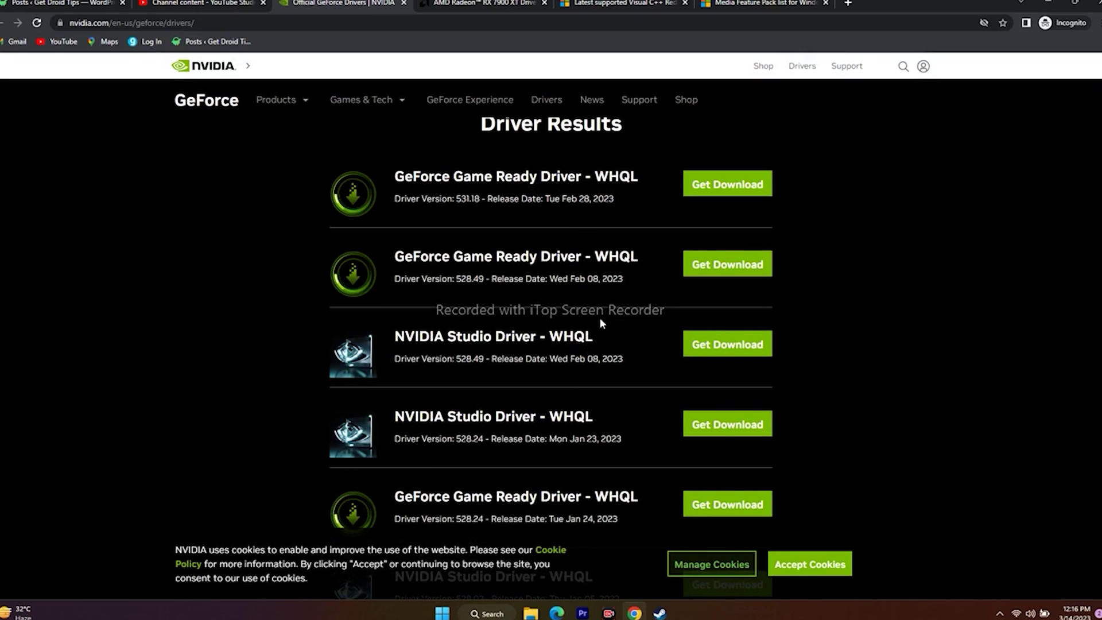
pyautogui.scroll(-1, 600, 318)
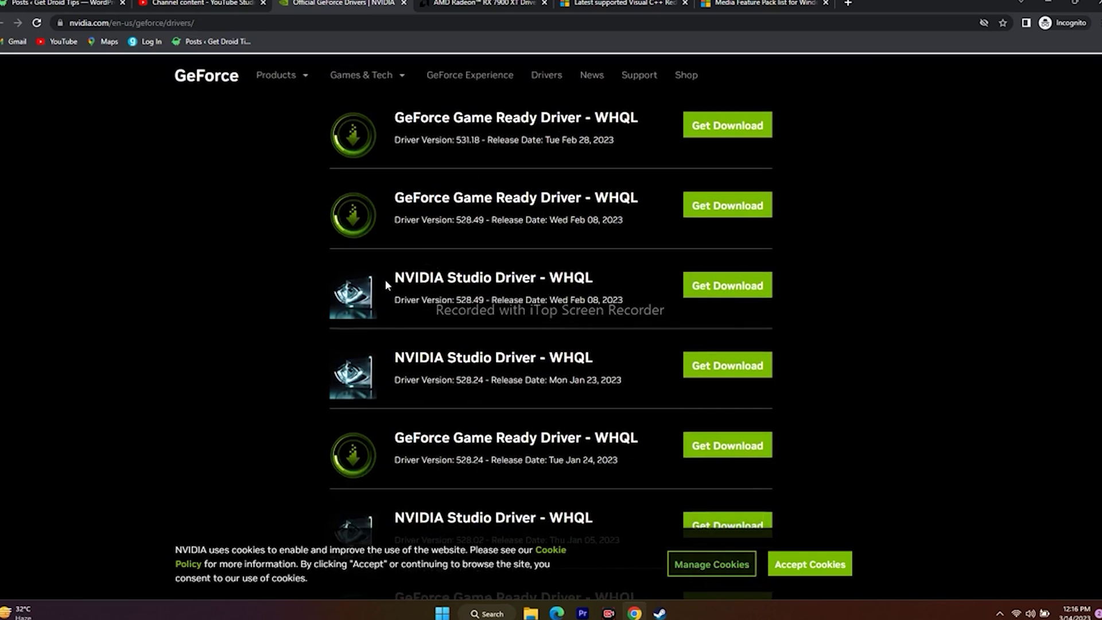
pyautogui.moveTo(457, 223); pyautogui.dragTo(624, 228)
pyautogui.click(474, 190)
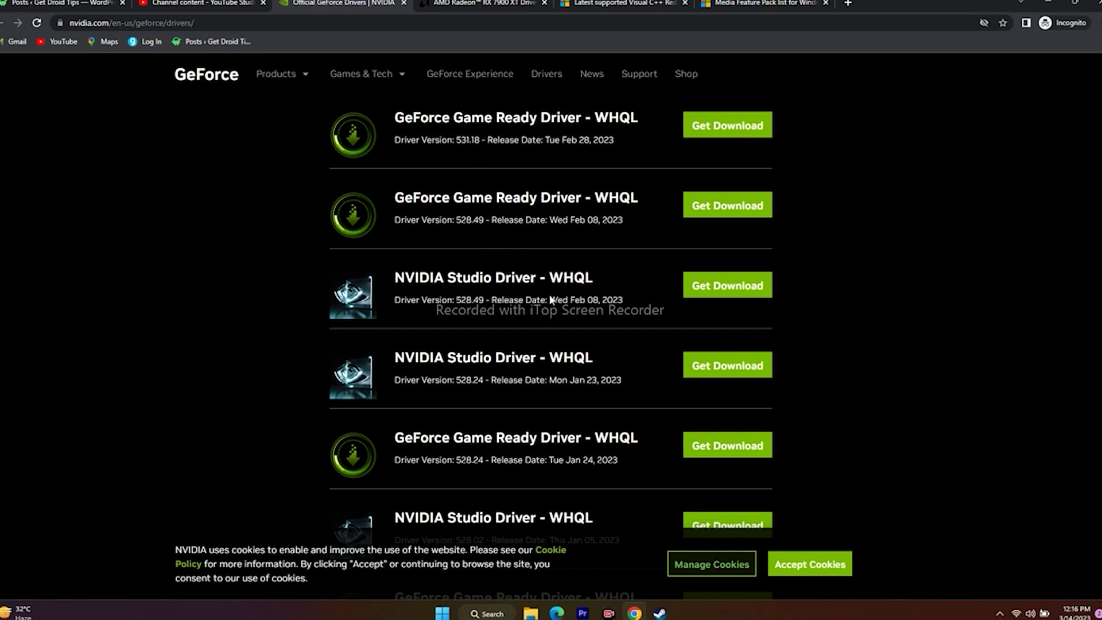
pyautogui.scroll(1, 542, 394)
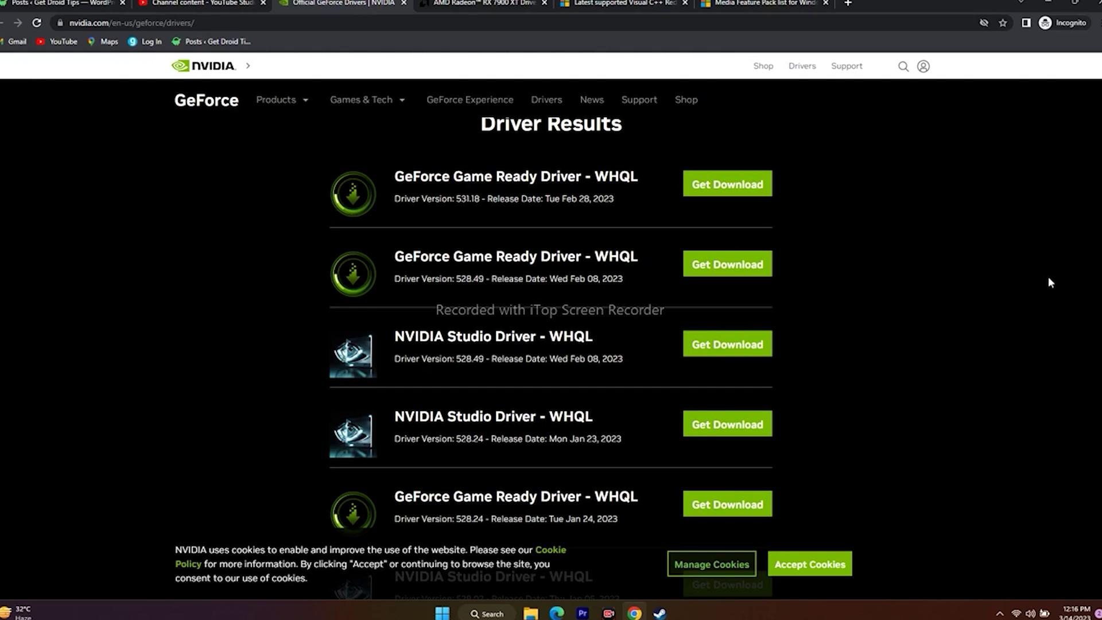
pyautogui.click(1059, 7)
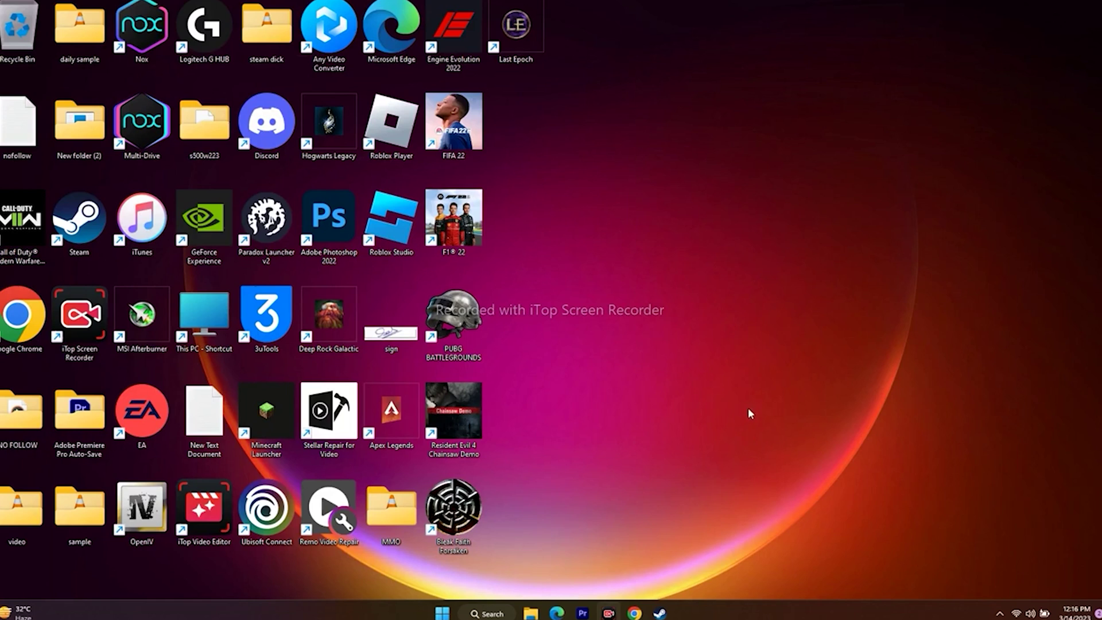
# - In Steam, enter -dx11 as a launch option in Last Epoch's properties, change it to -dx12, and close the properties and minimize Steam
pyautogui.click(660, 613)
pyautogui.rightClick(61, 417)
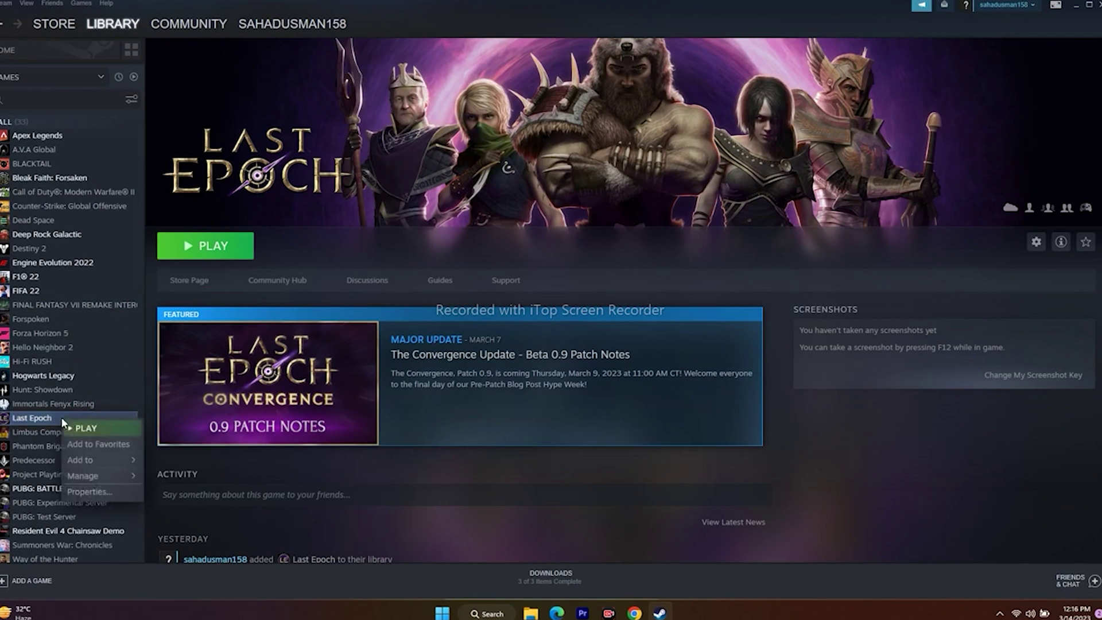
pyautogui.click(77, 493)
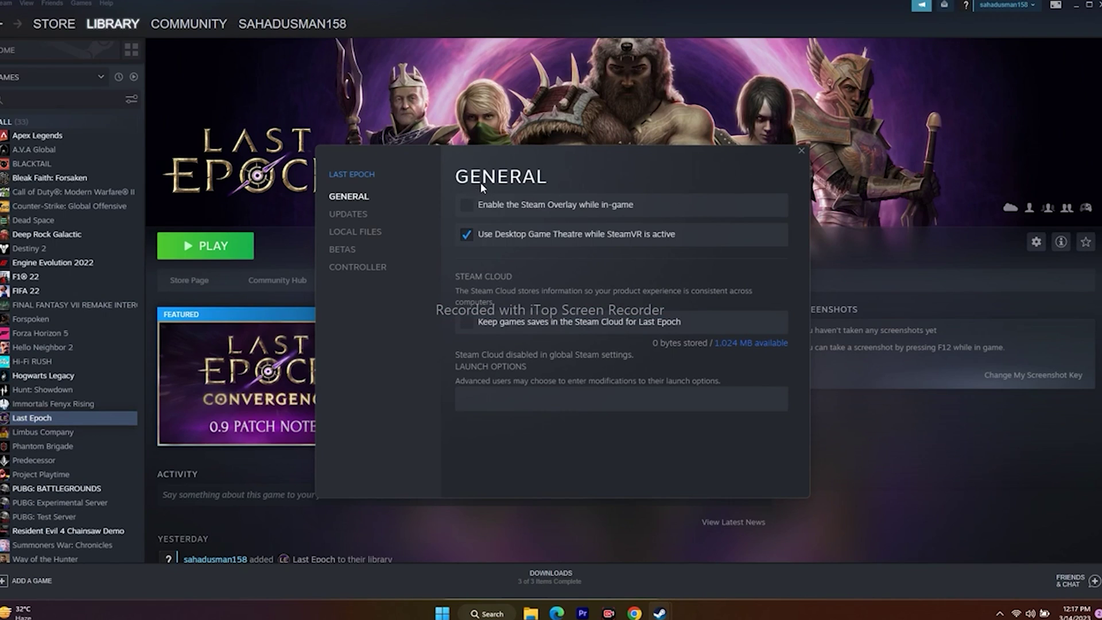
pyautogui.click(487, 397)
pyautogui.write('-dx11')
pyautogui.press('BackSpace')
pyautogui.write('2')
pyautogui.hotkey('ctrl', 'a')
pyautogui.click(802, 152)
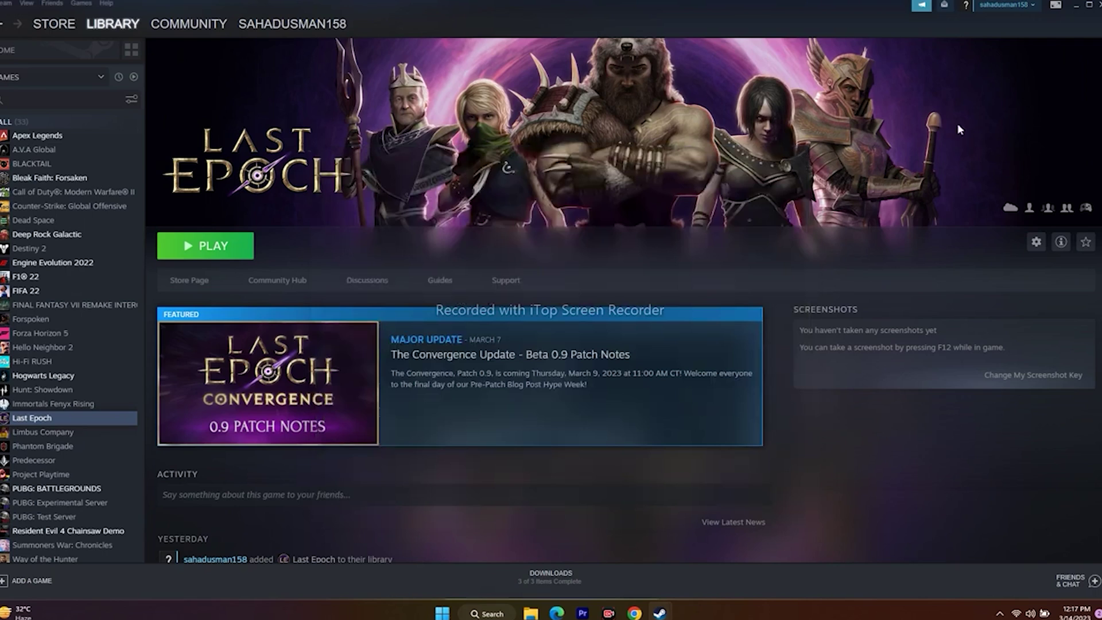
pyautogui.click(1078, 8)
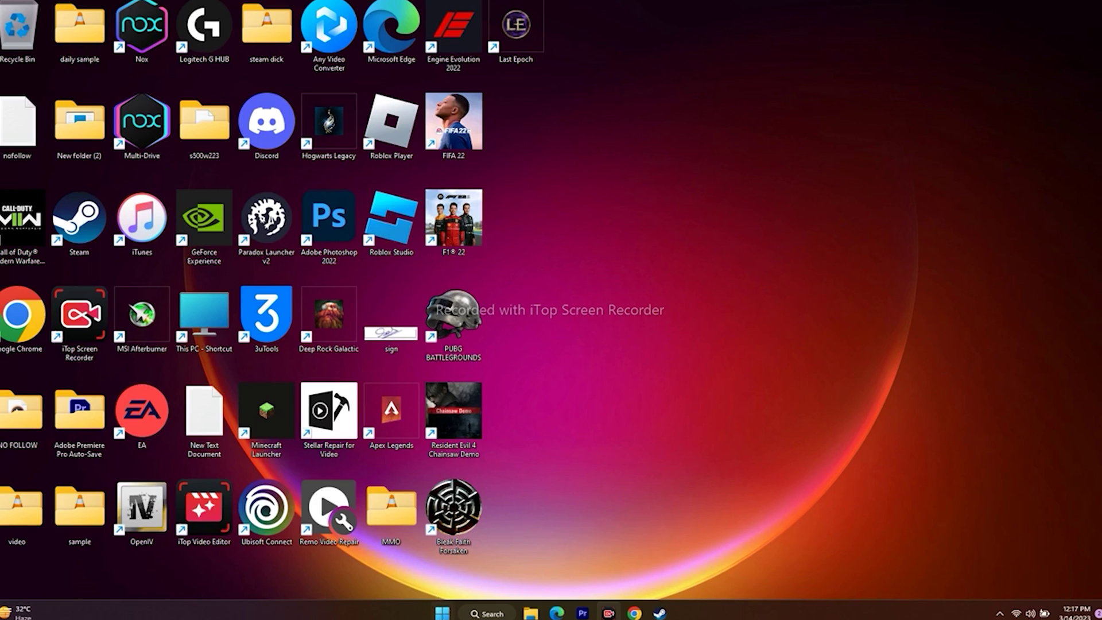
# - Open Task Manager, maximize its window and end the first Discord (32 bit) background process
pyautogui.rightClick(445, 615)
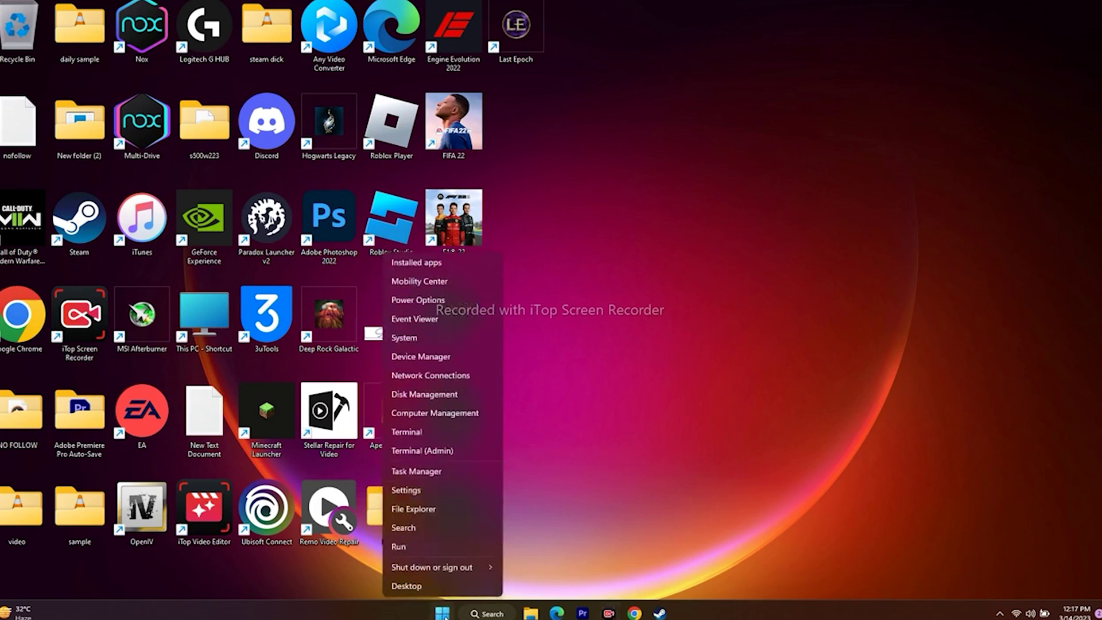
pyautogui.click(420, 477)
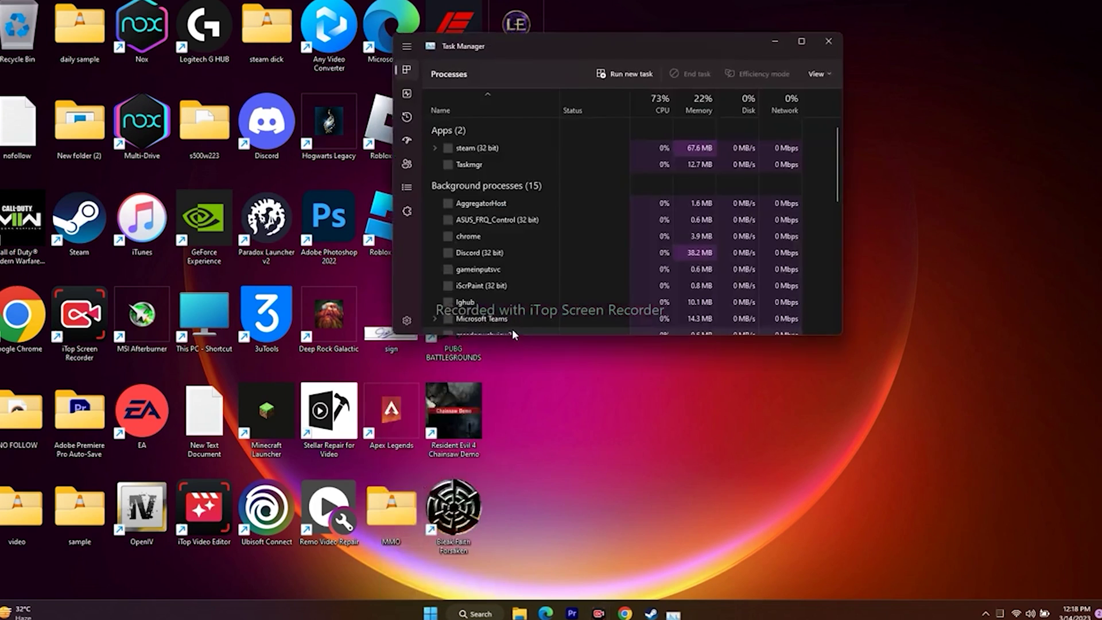
pyautogui.click(802, 41)
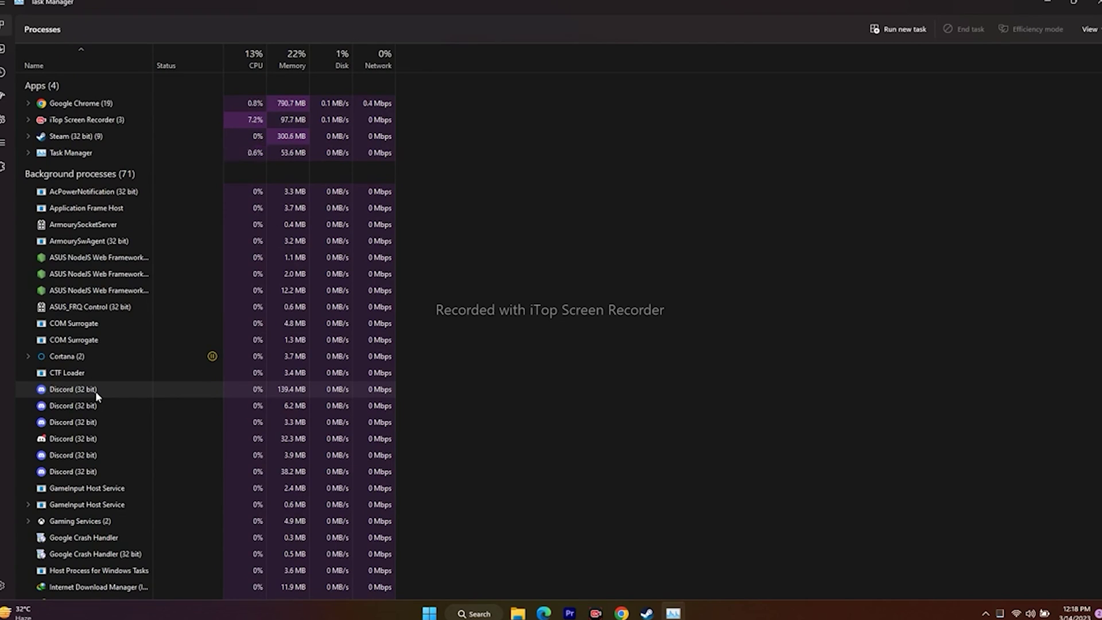
pyautogui.rightClick(95, 391)
pyautogui.click(126, 402)
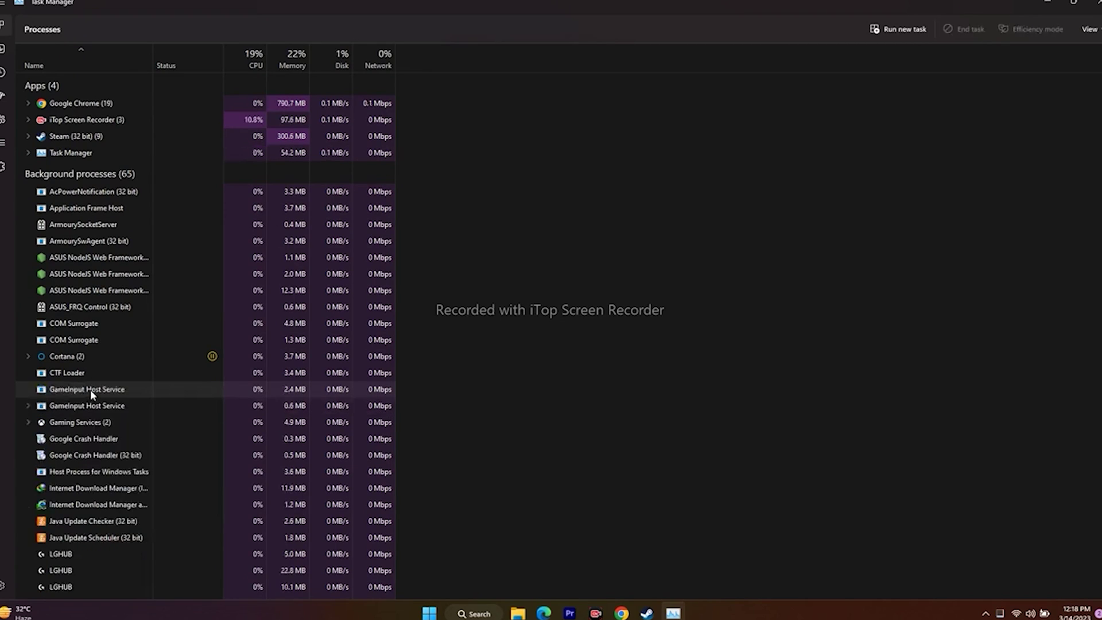
# - Look over the remaining background processes, including GameInput Host Service, and close Task Manager
pyautogui.rightClick(101, 390)
pyautogui.click(612, 423)
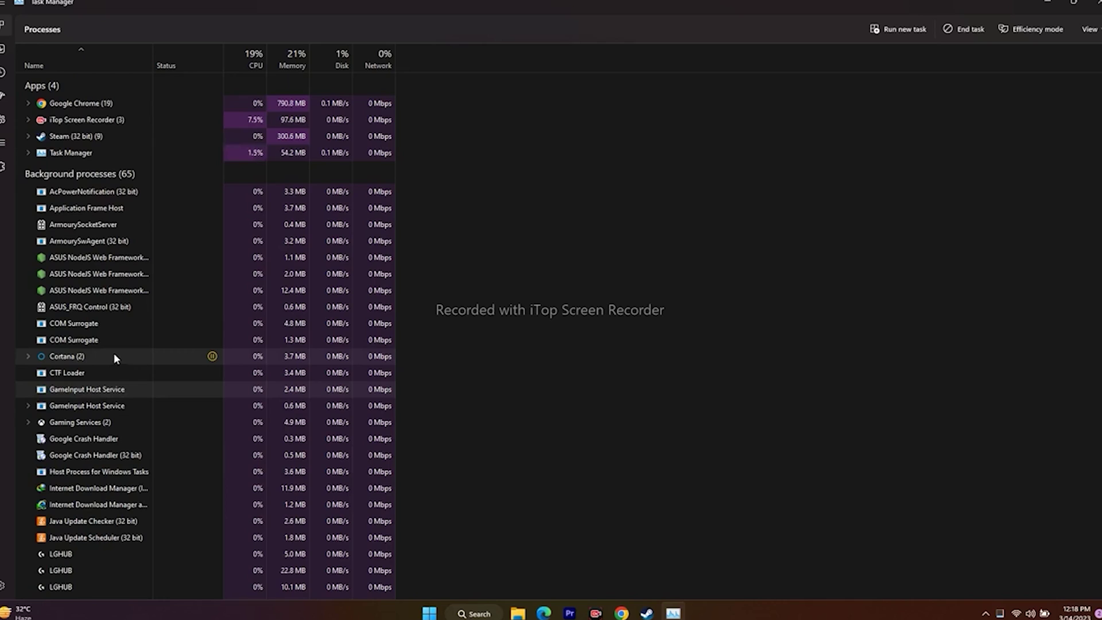
pyautogui.scroll(-1, 106, 377)
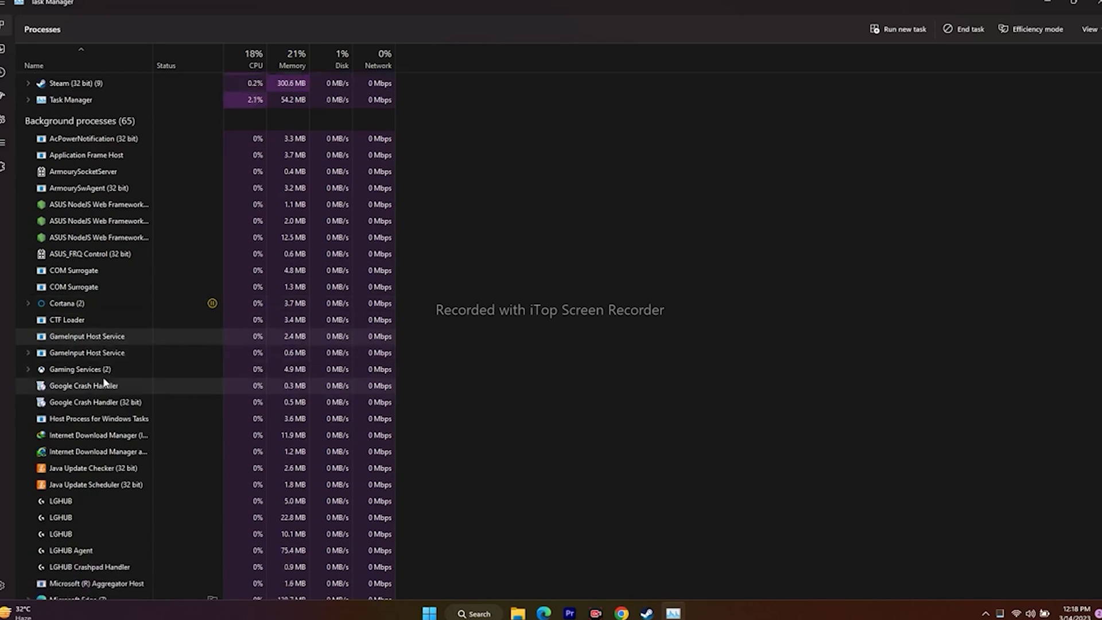
pyautogui.scroll(1, 106, 383)
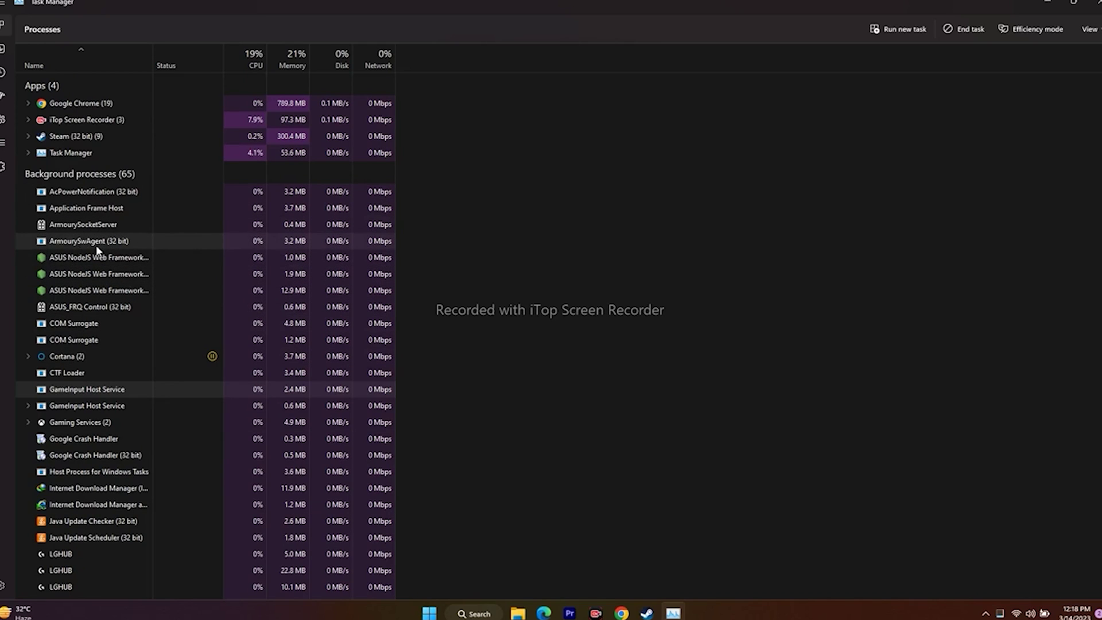
pyautogui.click(1097, 2)
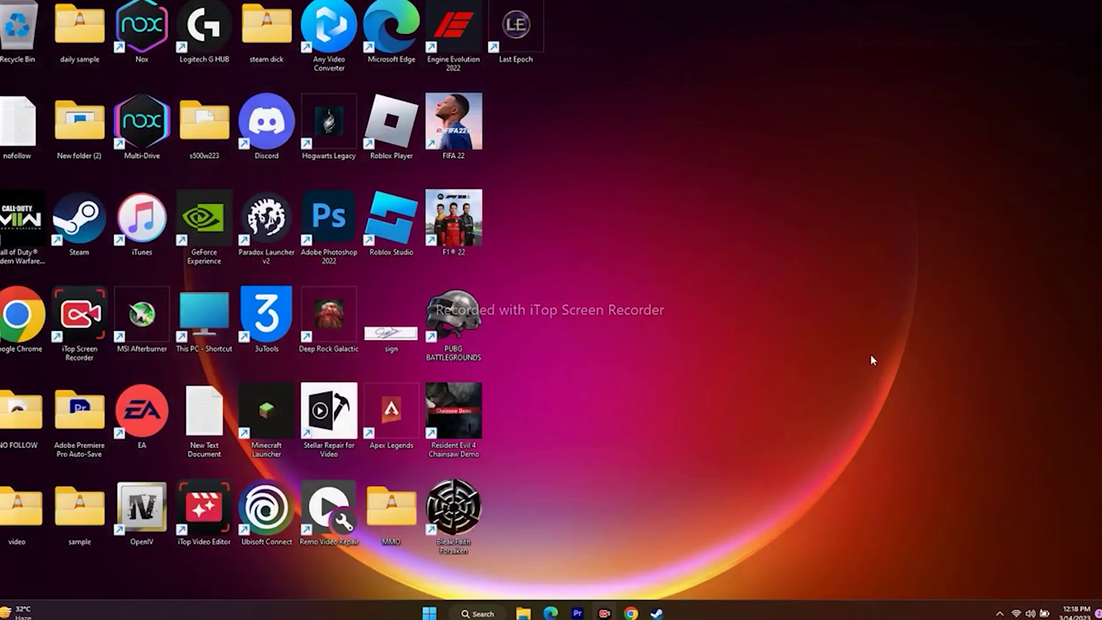
pyautogui.click(659, 614)
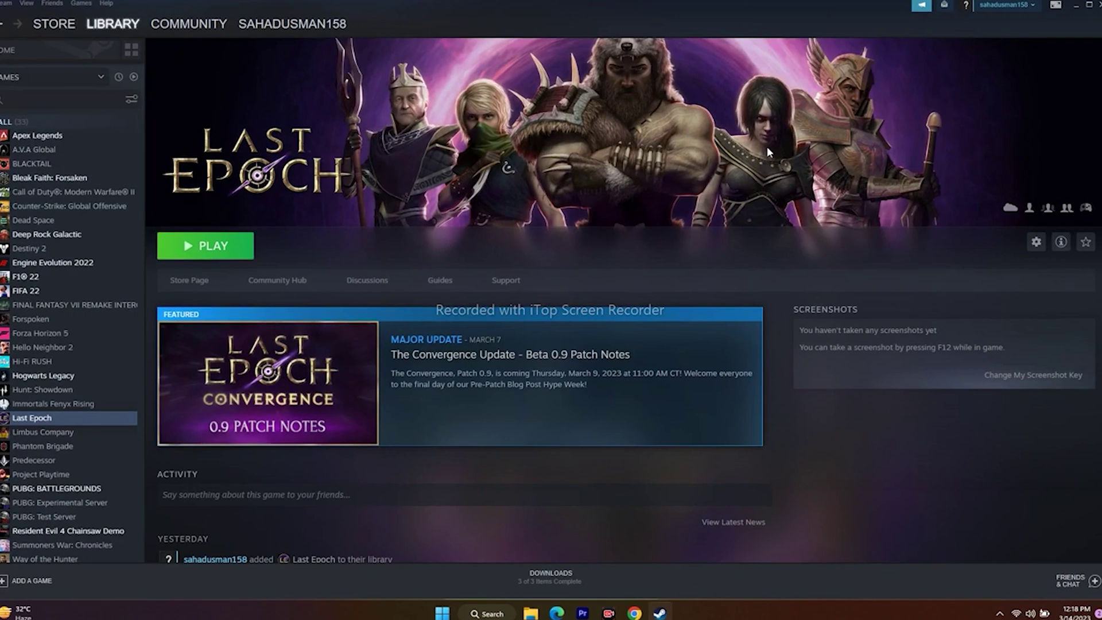
pyautogui.click(1073, 5)
# - Search Windows for Graphics settings, open that page and look through its list of apps with custom graphics options
pyautogui.click(485, 609)
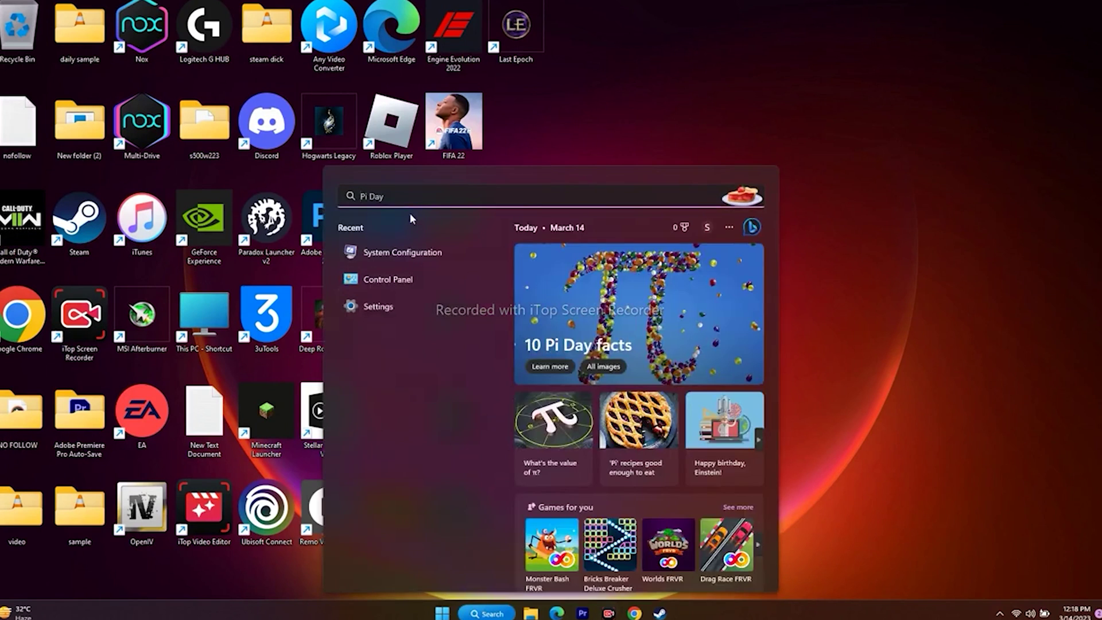
pyautogui.write('gra')
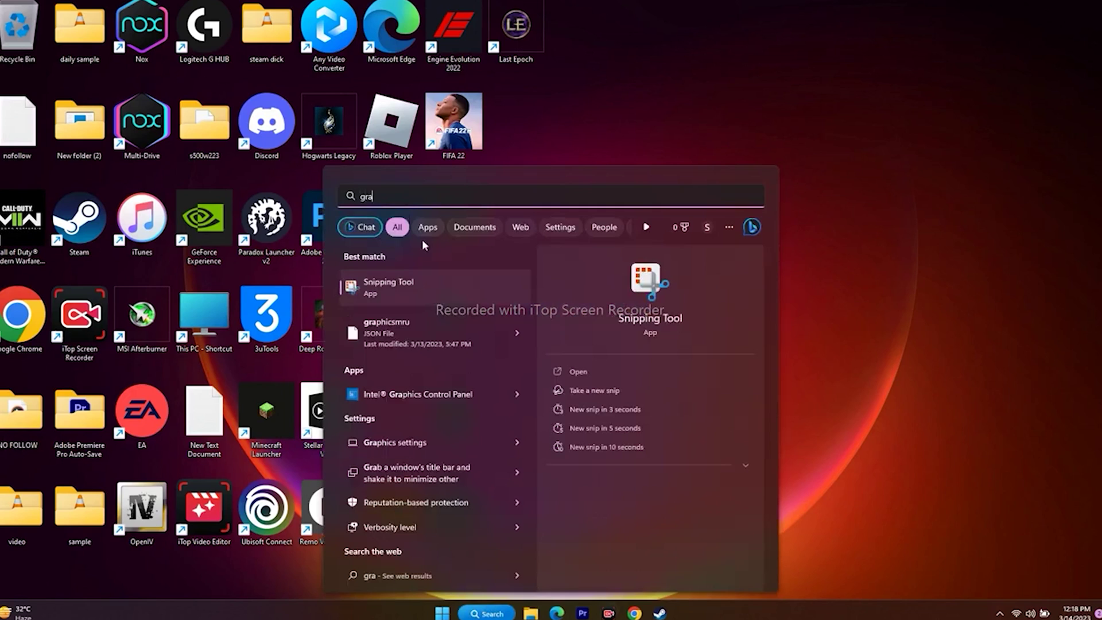
pyautogui.click(481, 443)
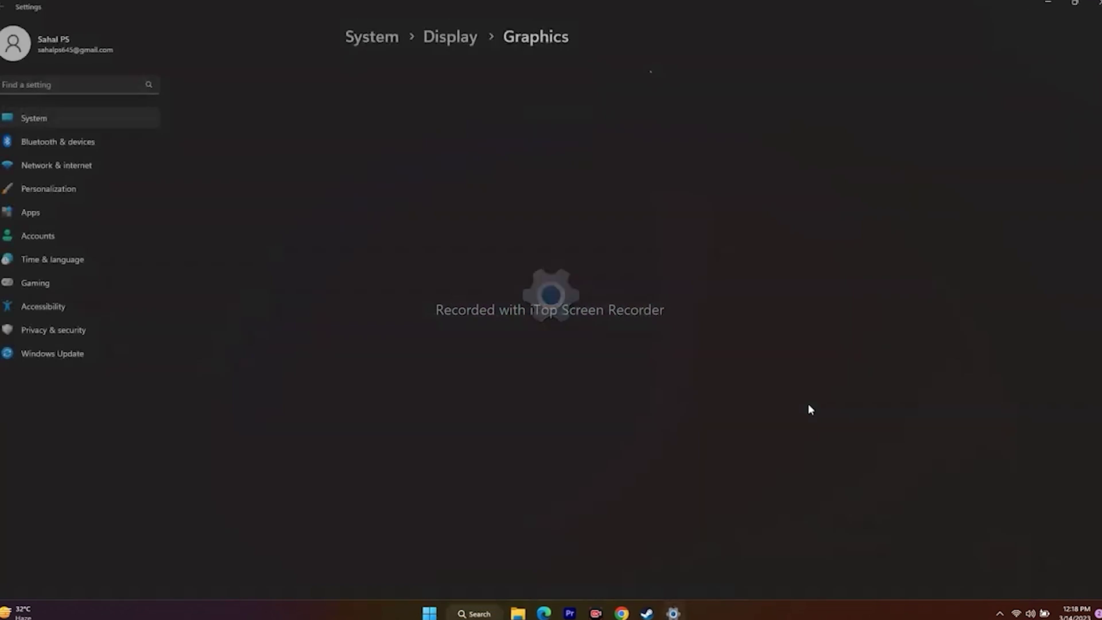
pyautogui.scroll(-3, 738, 364)
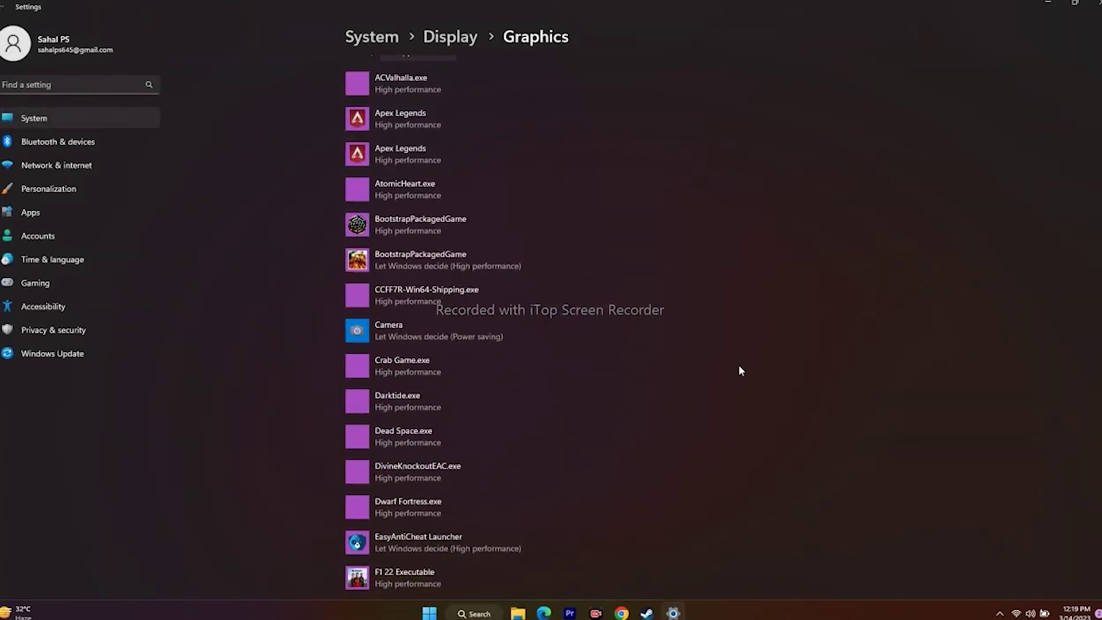
pyautogui.scroll(2, 739, 366)
pyautogui.scroll(-1, 631, 273)
pyautogui.scroll(-1, 632, 276)
pyautogui.scroll(-8, 634, 279)
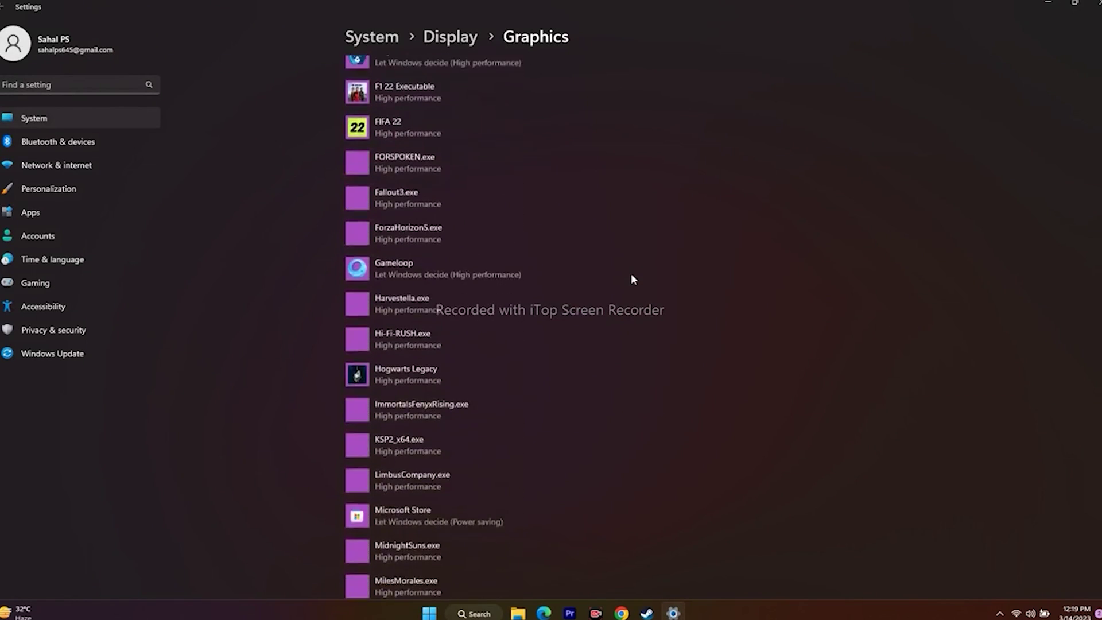
pyautogui.scroll(7, 633, 281)
pyautogui.scroll(5, 634, 282)
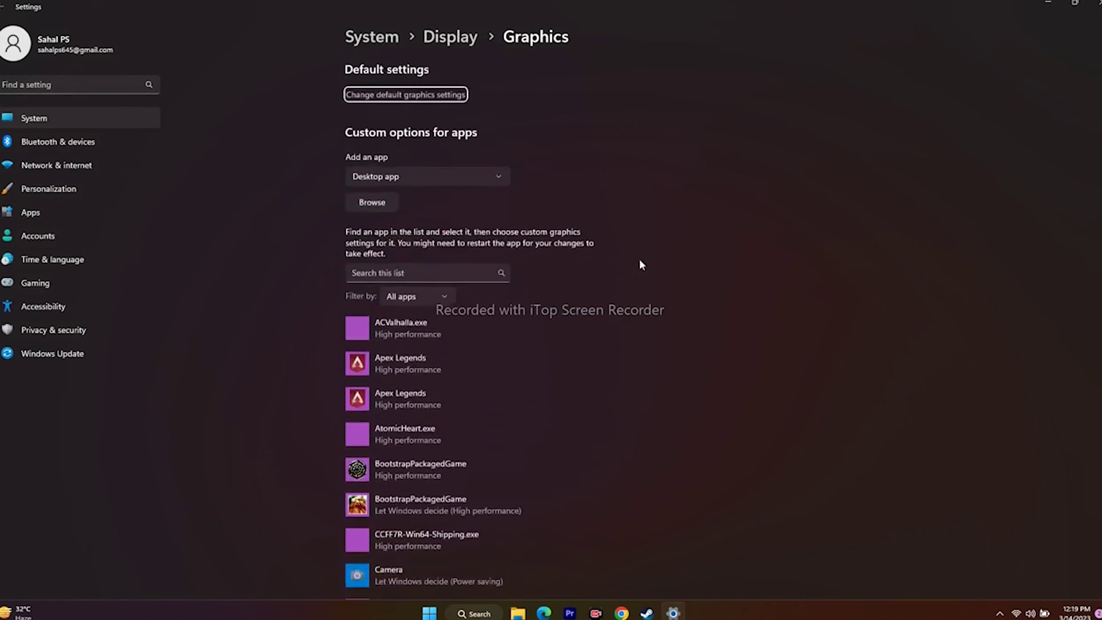
# - Start adding a desktop app to the graphics list and browse to C:\Program Files (x86)\Steam\steamapps\common
pyautogui.click(374, 201)
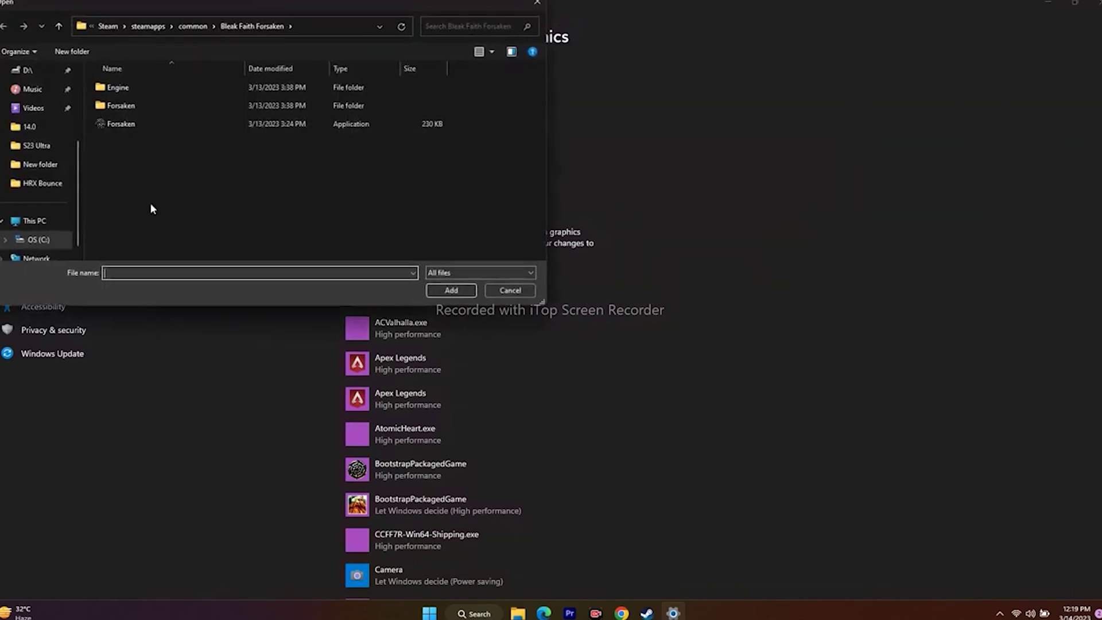
pyautogui.click(32, 220)
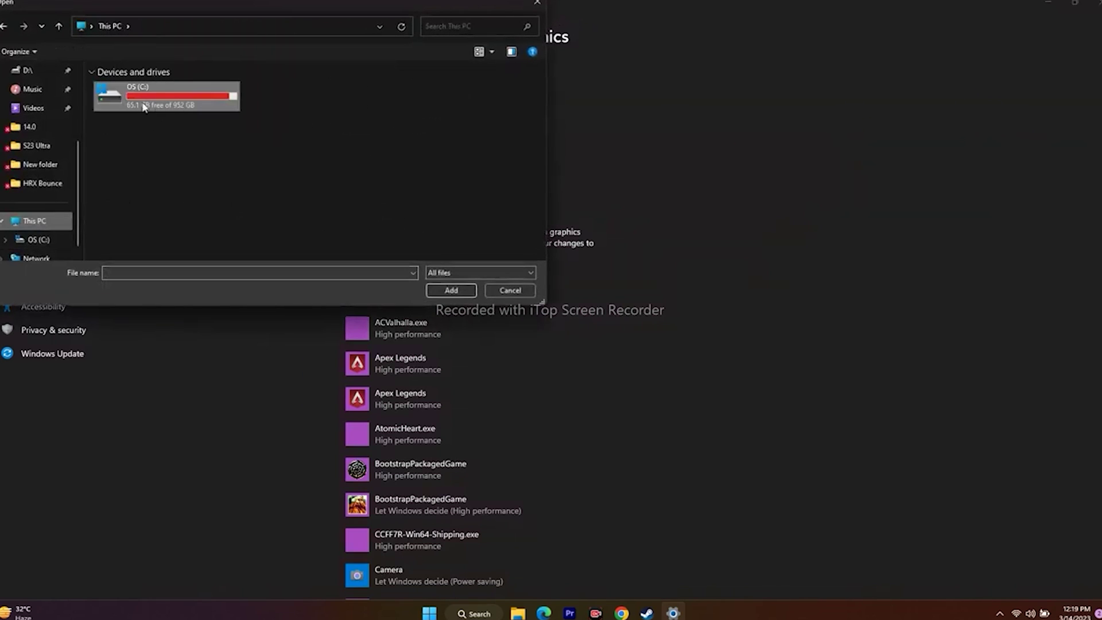
pyautogui.doubleClick(162, 104)
pyautogui.scroll(-2, 143, 167)
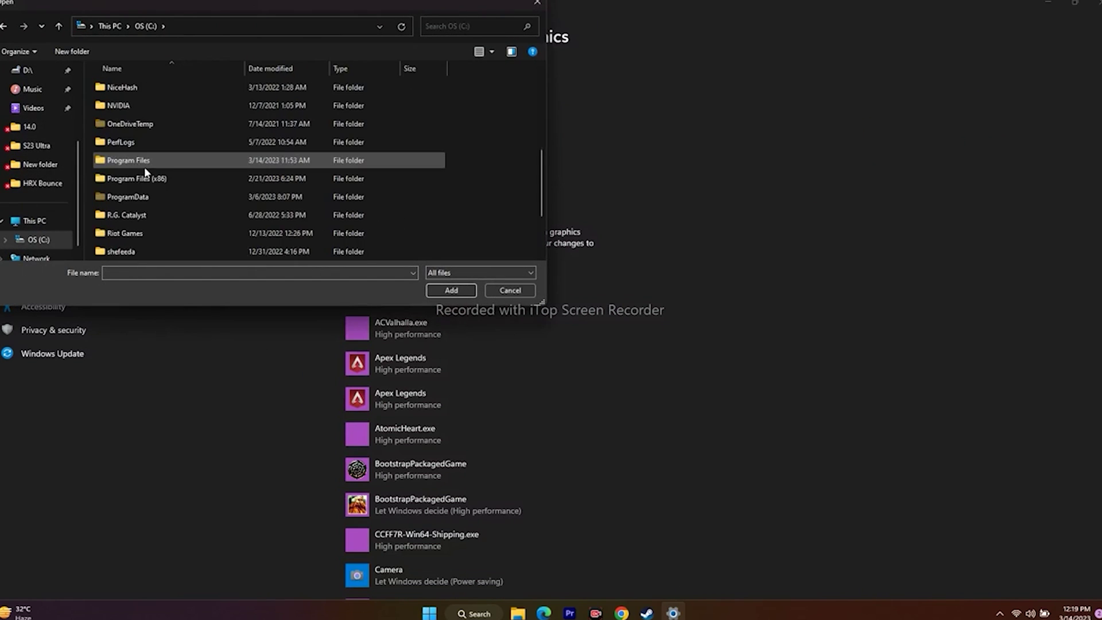
pyautogui.doubleClick(167, 181)
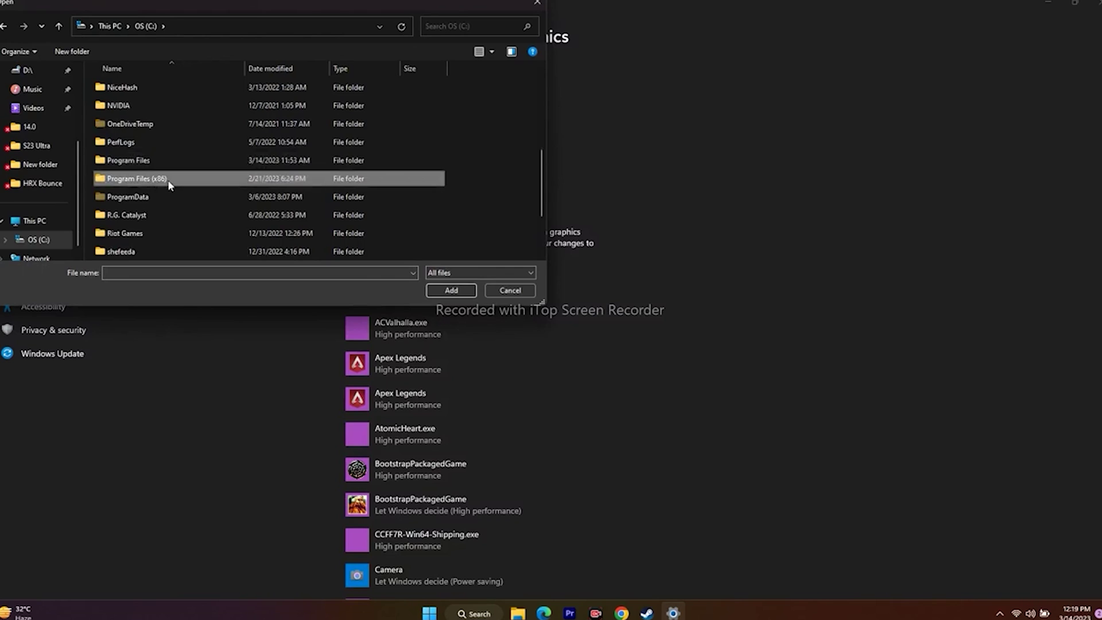
pyautogui.scroll(-3, 167, 181)
pyautogui.scroll(-8, 167, 180)
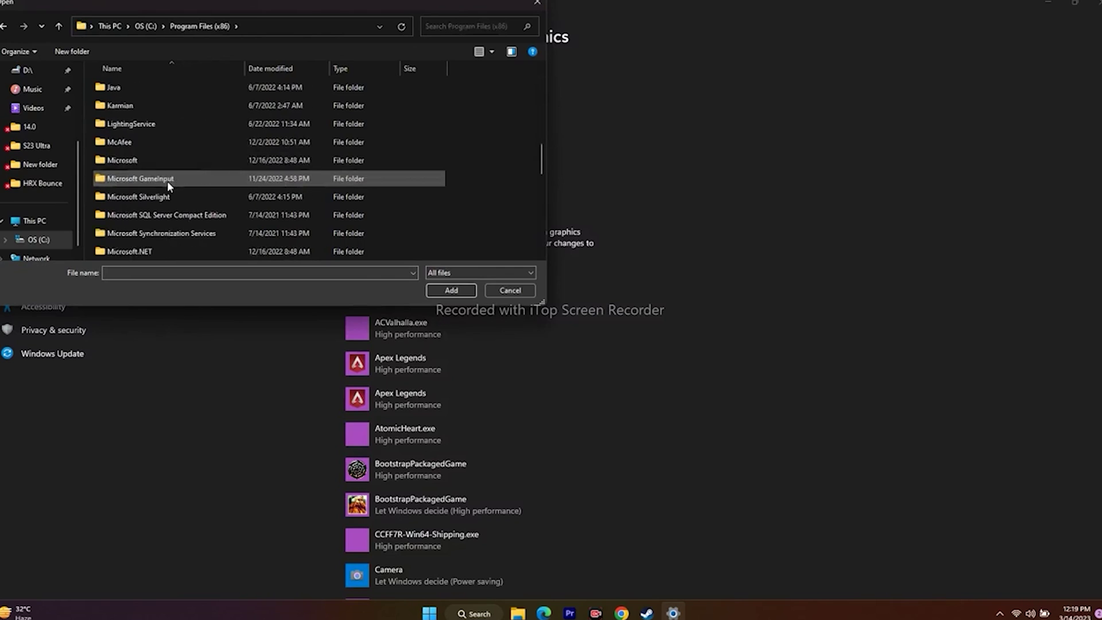
pyautogui.doubleClick(123, 248)
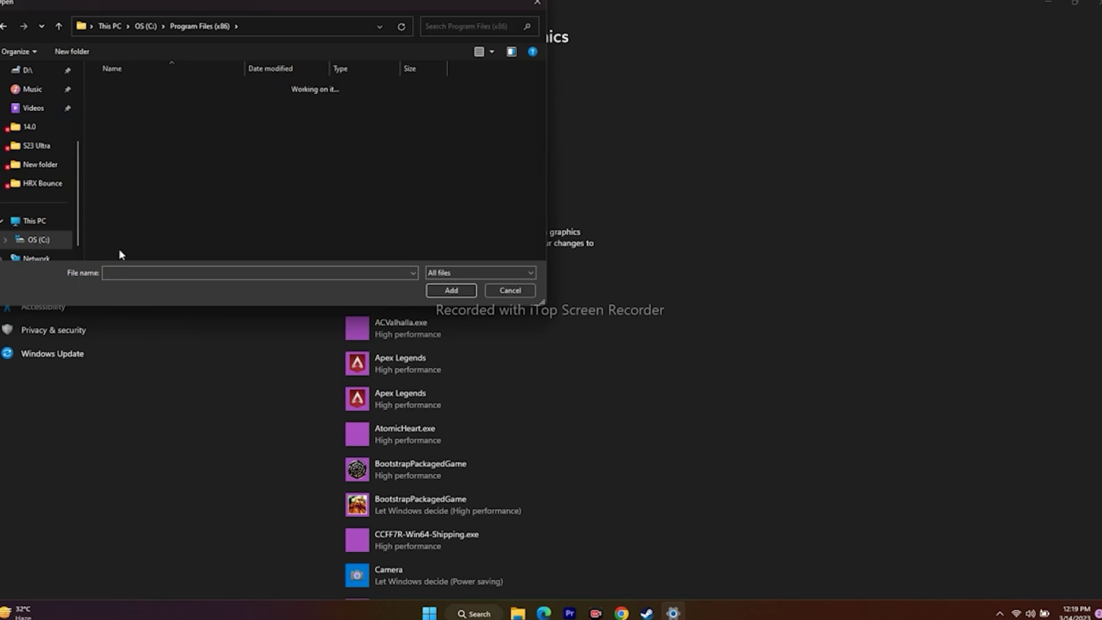
pyautogui.scroll(-4, 147, 132)
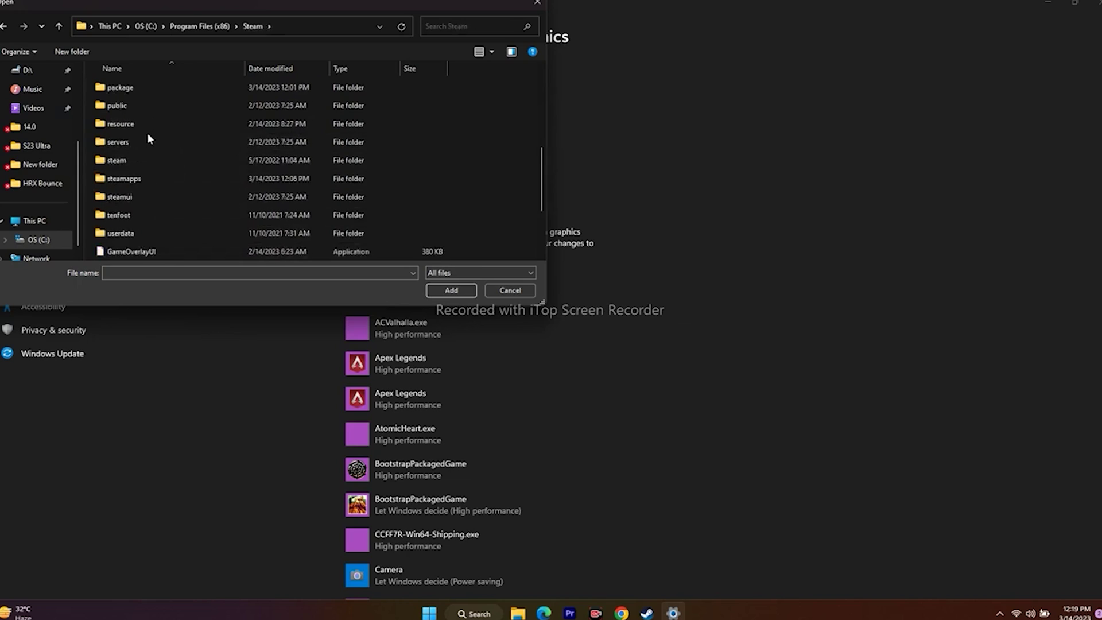
pyautogui.doubleClick(143, 181)
pyautogui.doubleClick(141, 86)
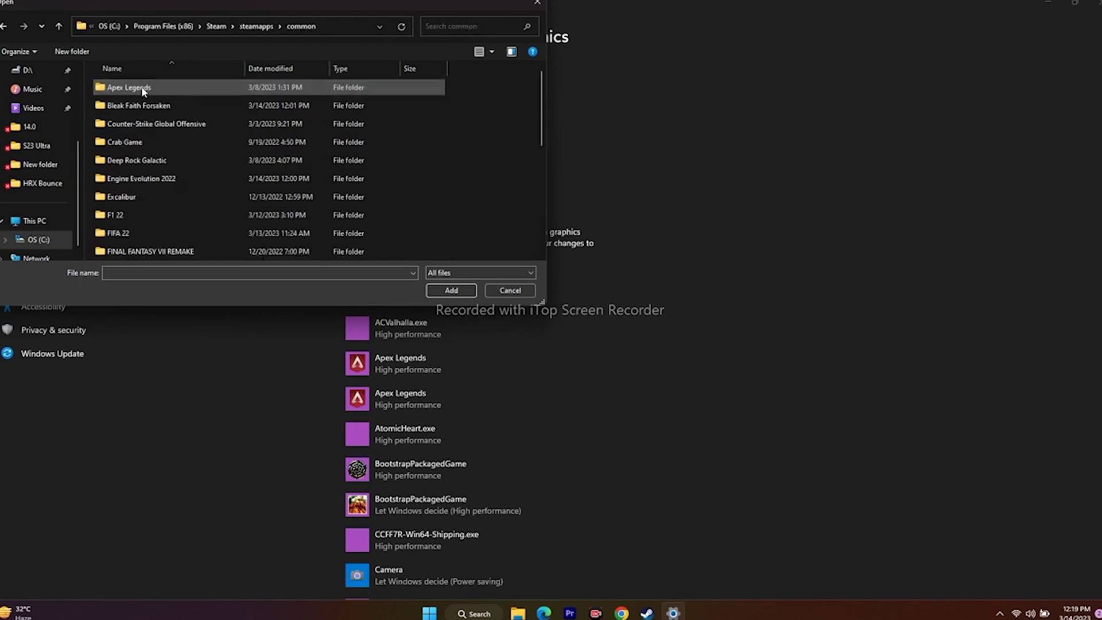
# - Add the Last Epoch application from its game folder to the custom graphics app list
pyautogui.scroll(-2, 152, 144)
pyautogui.scroll(2, 153, 146)
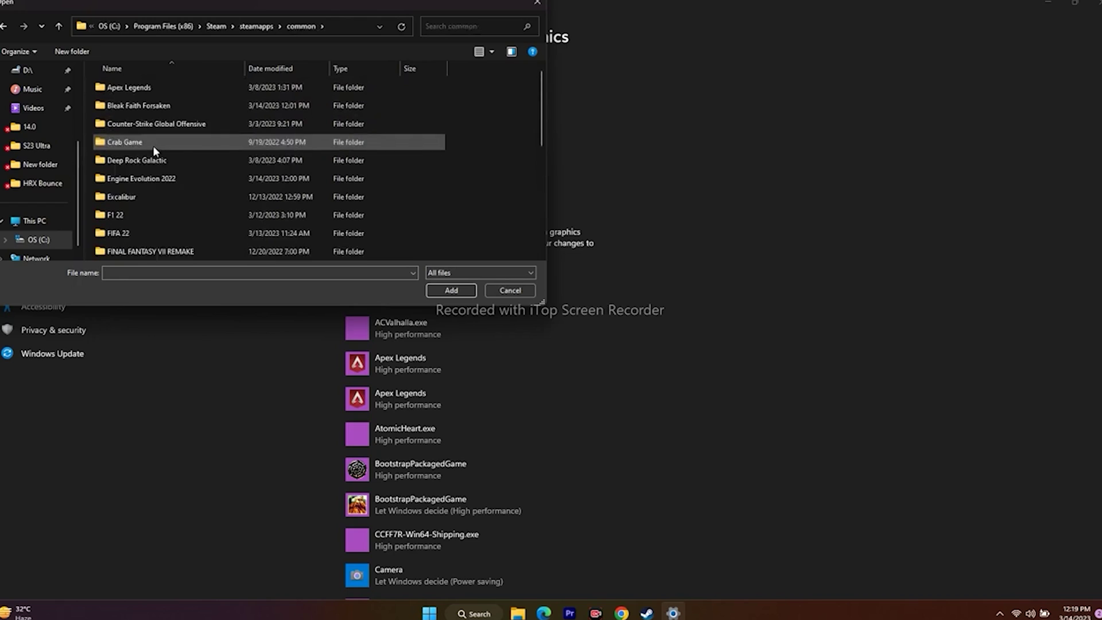
pyautogui.scroll(-2, 147, 155)
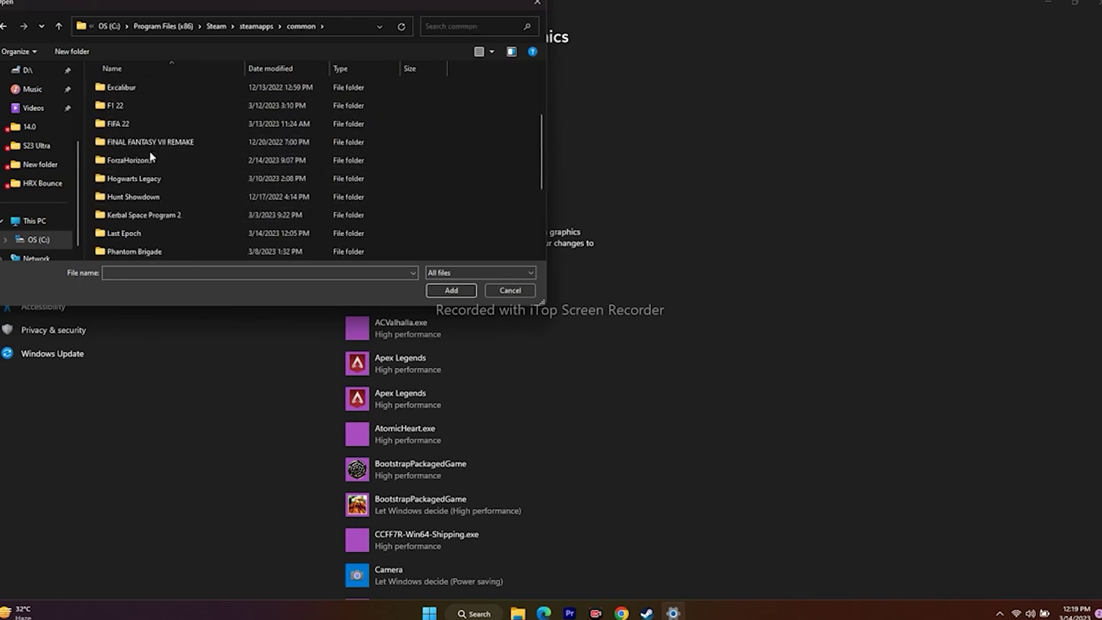
pyautogui.doubleClick(144, 233)
pyautogui.click(152, 109)
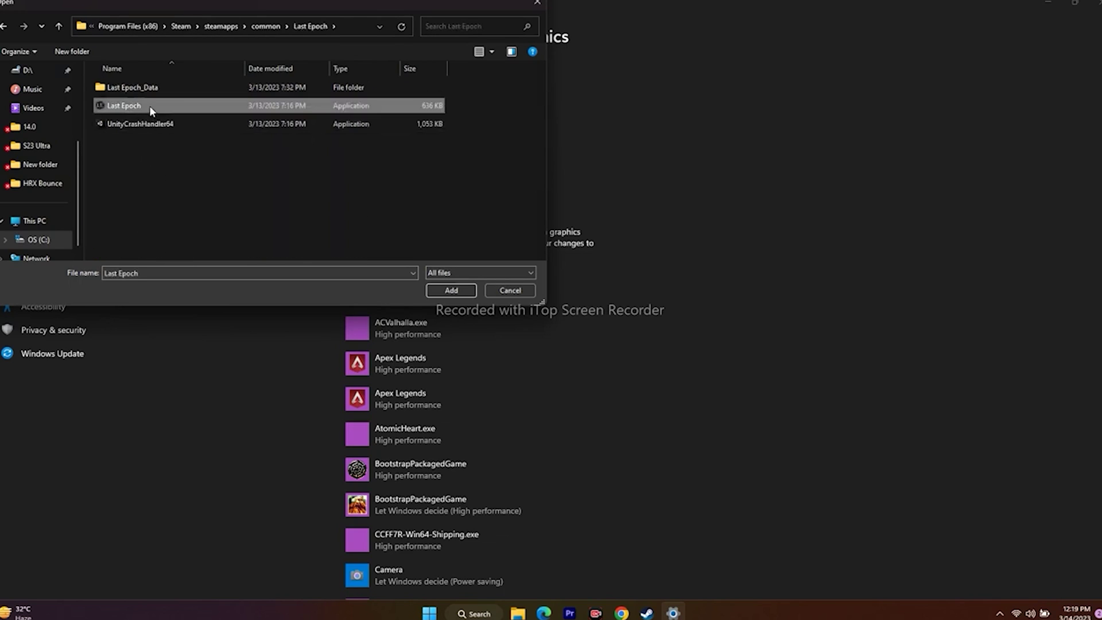
pyautogui.click(452, 290)
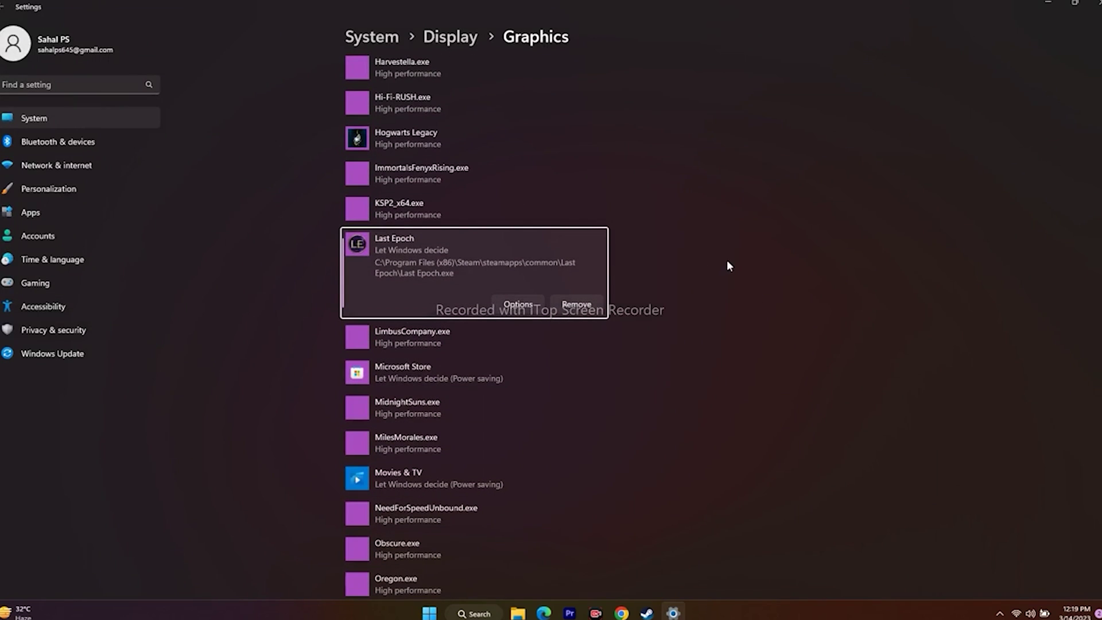
# - Set Last Epoch's graphics preference to High performance, save it and close Settings
pyautogui.click(517, 303)
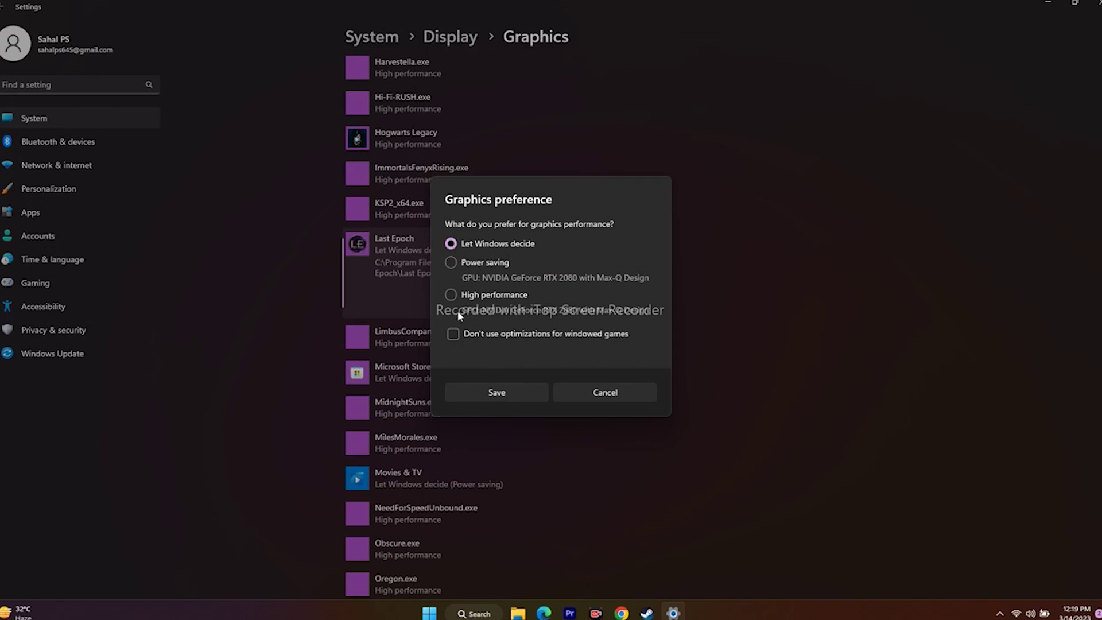
pyautogui.click(452, 295)
pyautogui.click(497, 392)
pyautogui.click(1086, 10)
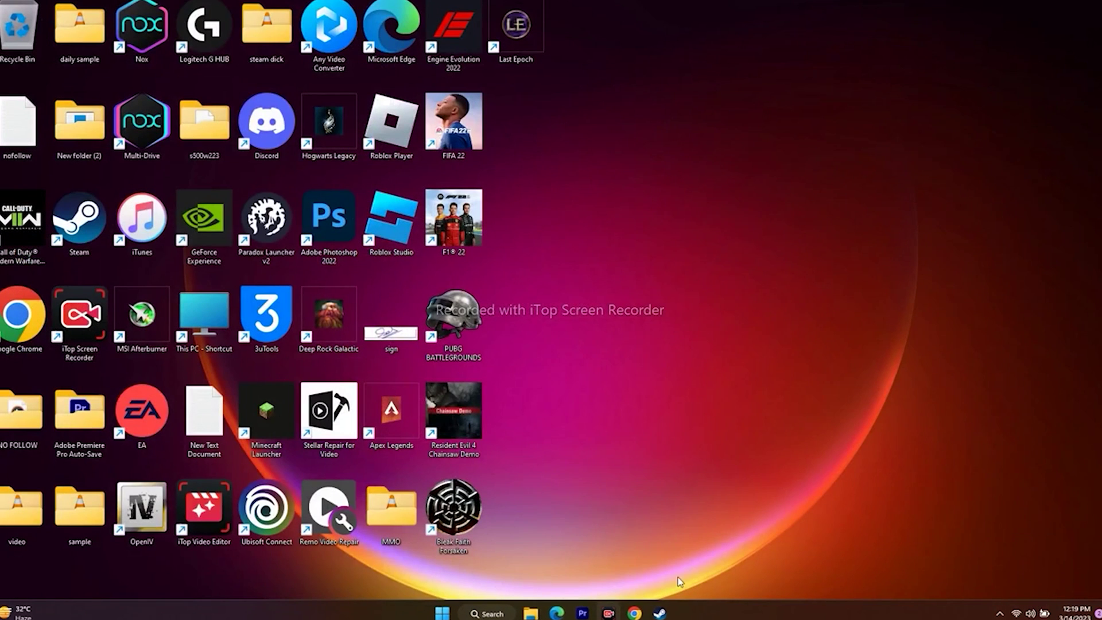
pyautogui.click(652, 613)
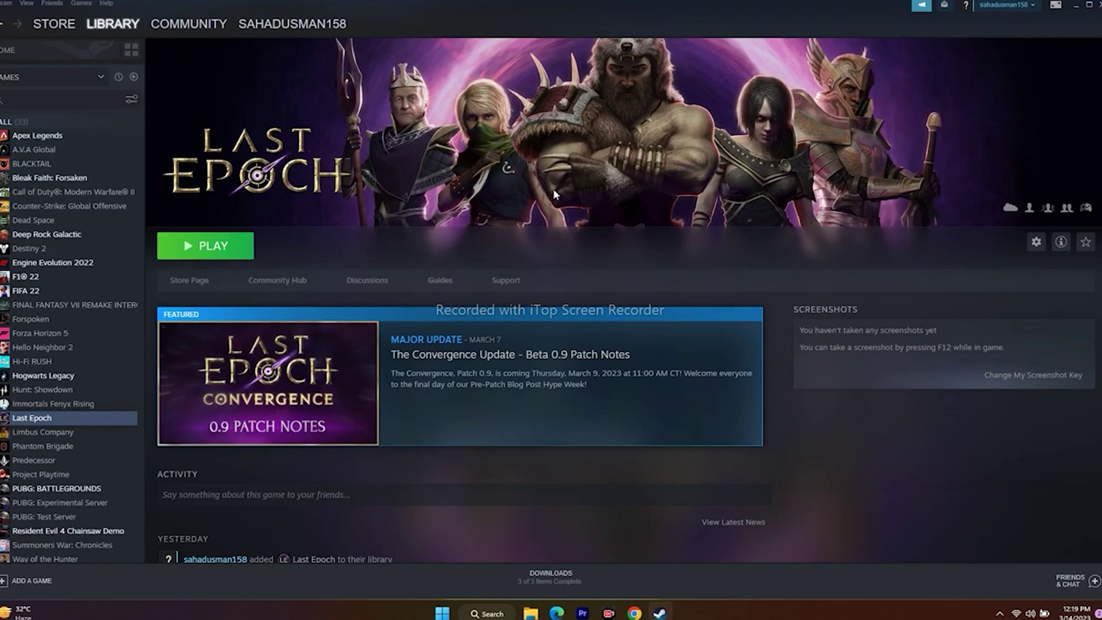
pyautogui.click(1072, 6)
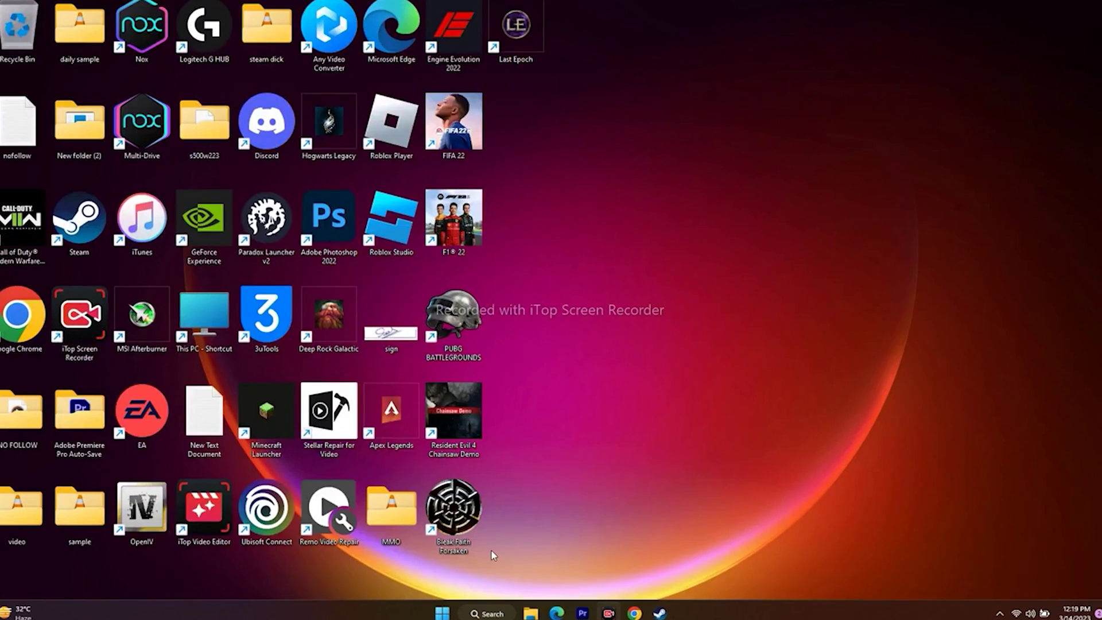
# - Search Windows for View advanced system settings and open the Virtual Memory settings from the advanced performance options
pyautogui.click(489, 615)
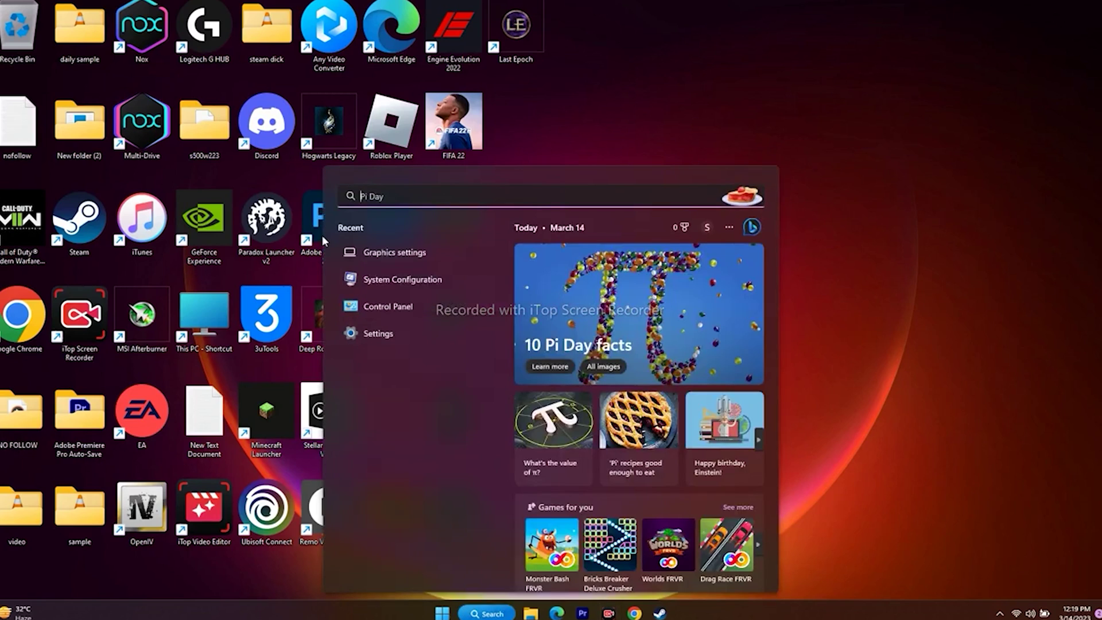
pyautogui.write('view advanced system settings')
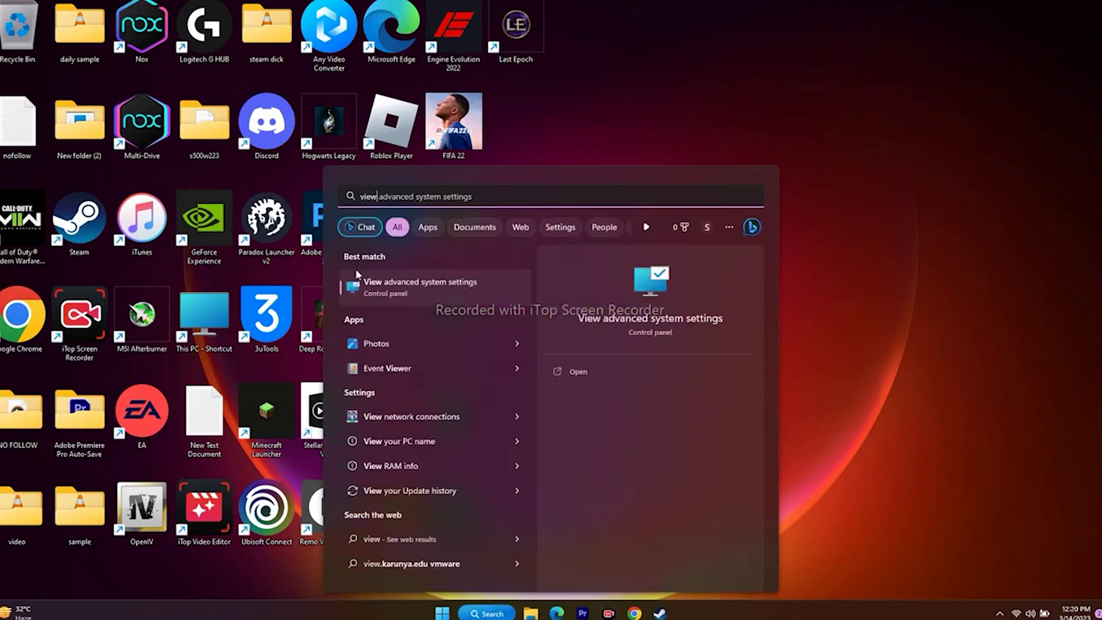
pyautogui.click(460, 284)
pyautogui.moveTo(221, 111); pyautogui.dragTo(925, 42)
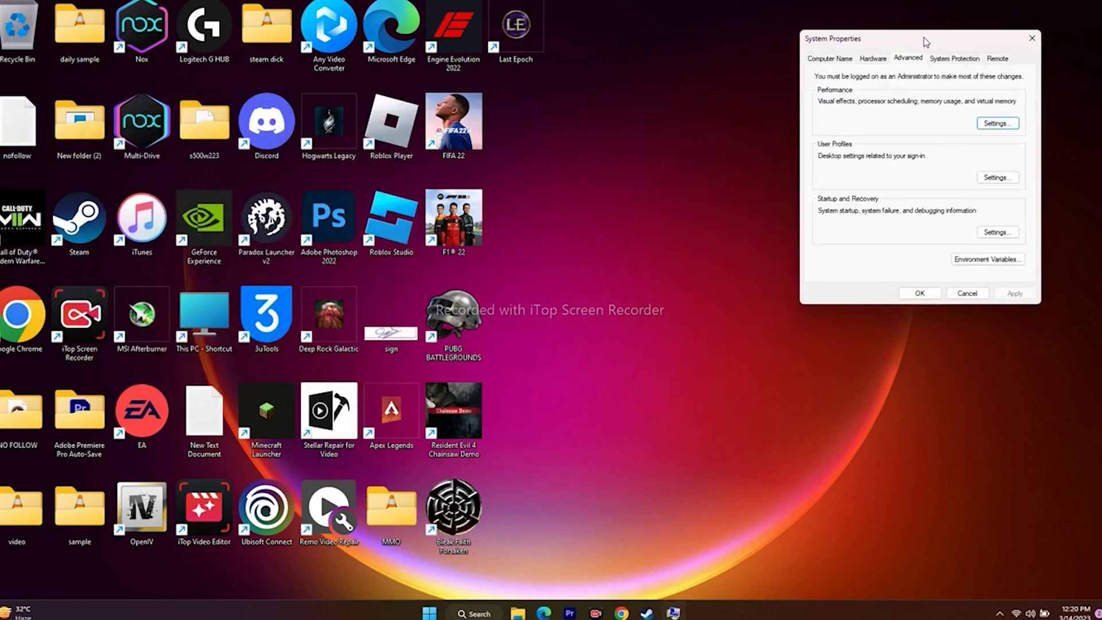
pyautogui.click(997, 123)
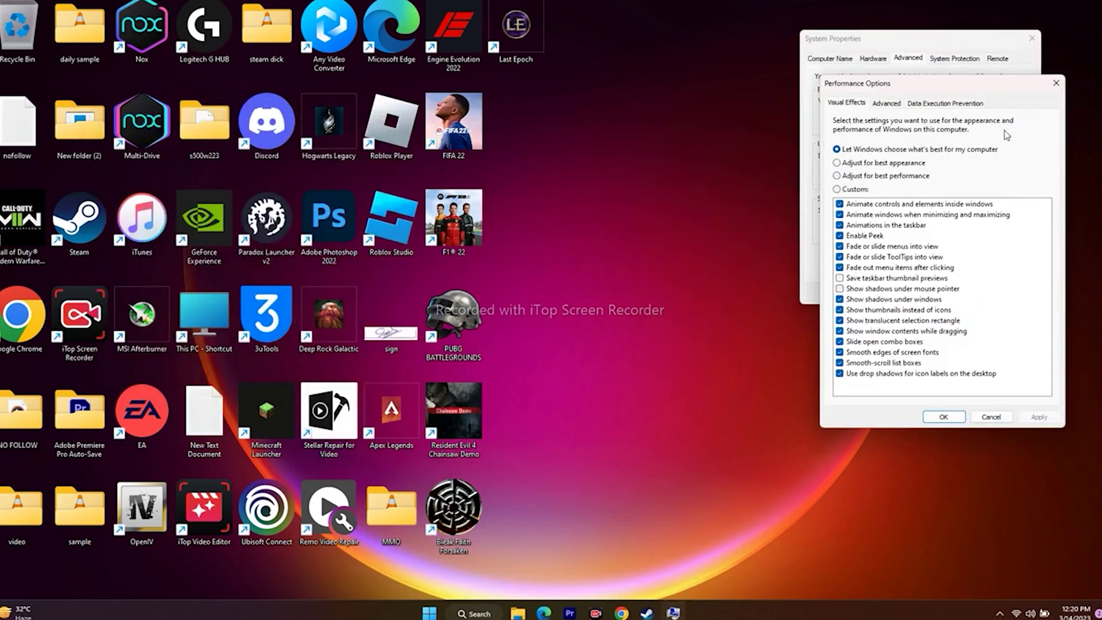
pyautogui.click(887, 104)
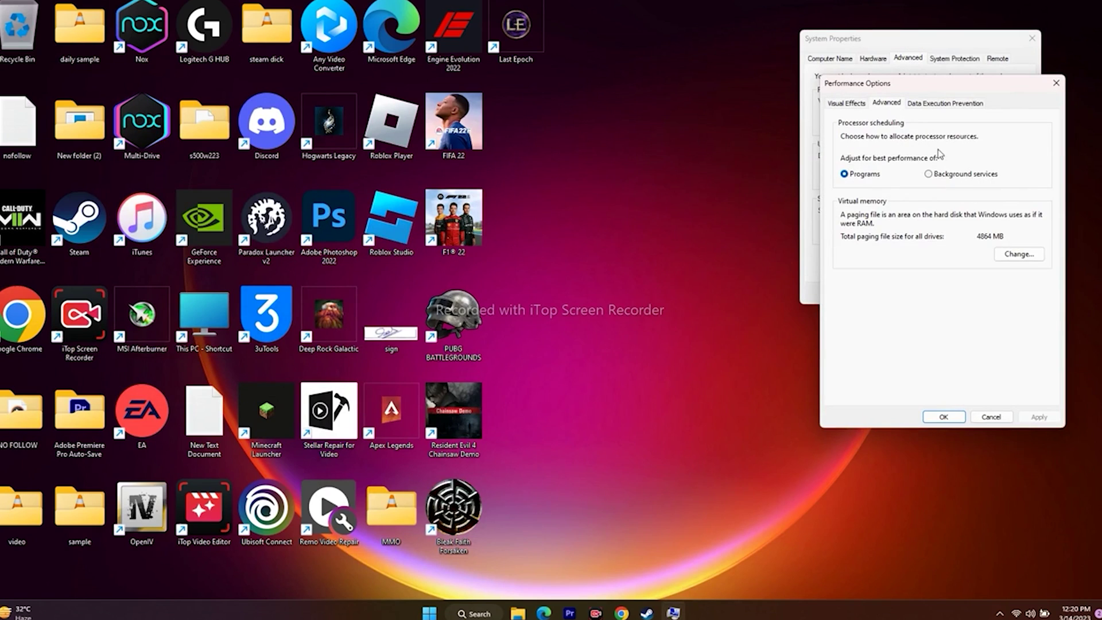
pyautogui.click(1011, 253)
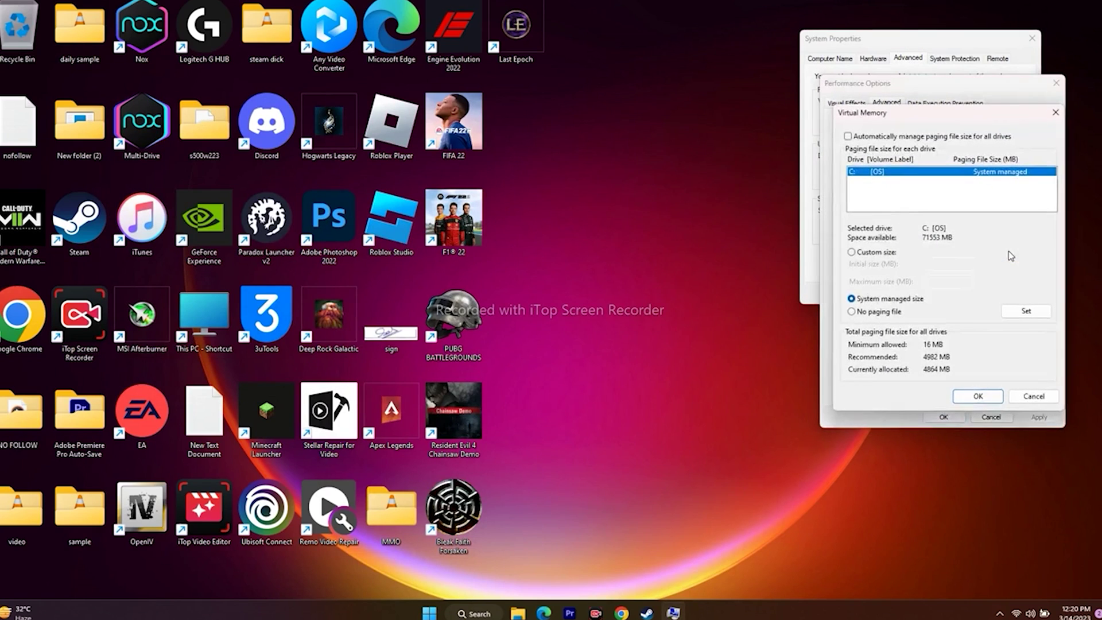
# - Toggle automatic paging file management on and off again, and choose a custom paging file size for drive C:
pyautogui.click(850, 138)
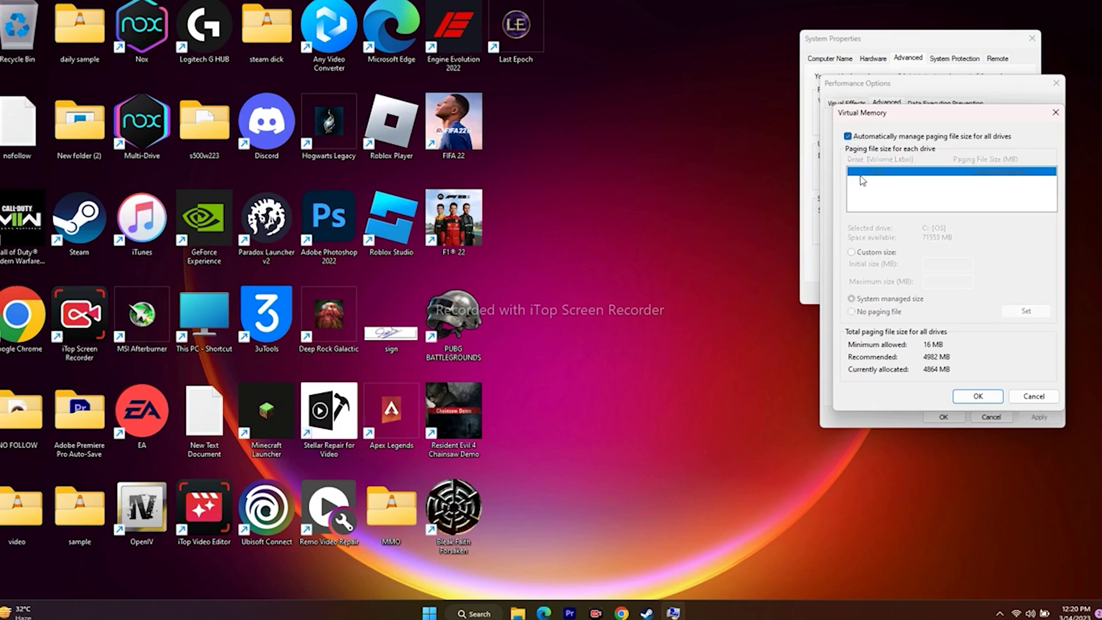
pyautogui.click(848, 137)
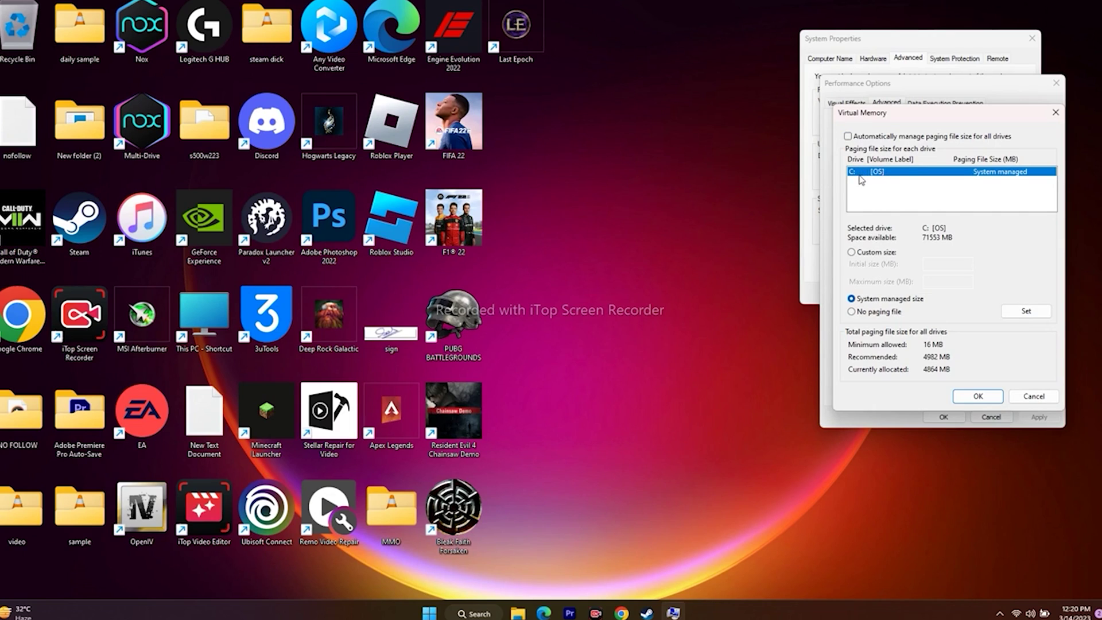
pyautogui.click(855, 254)
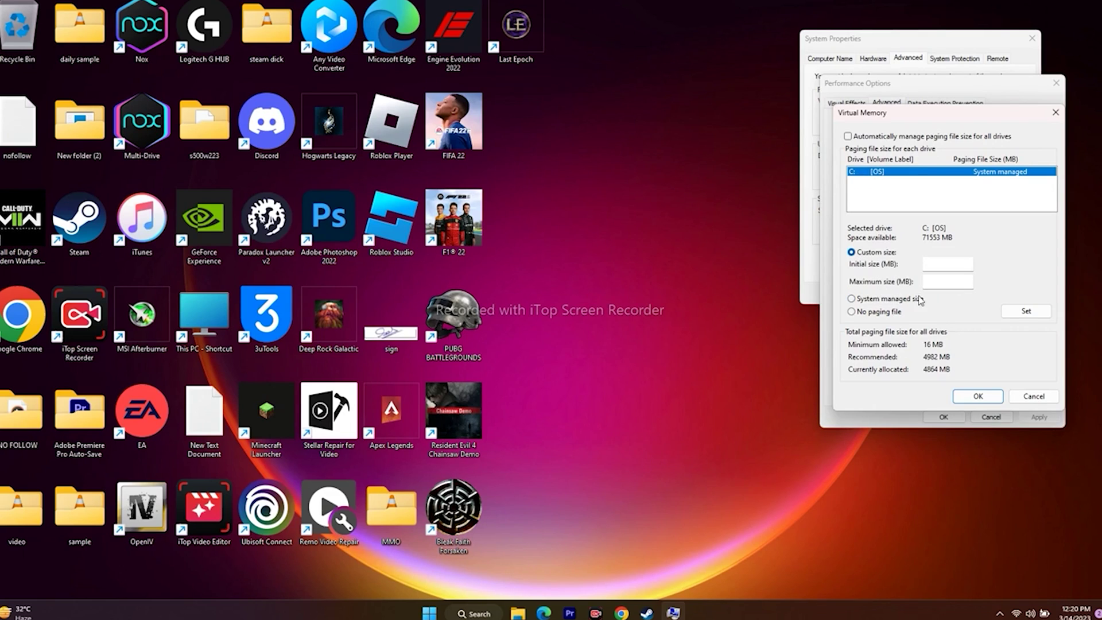
pyautogui.click(935, 264)
pyautogui.click(938, 285)
# - Check the amount of installed RAM in the device specifications on the Settings About page
pyautogui.click(468, 614)
pyautogui.click(384, 365)
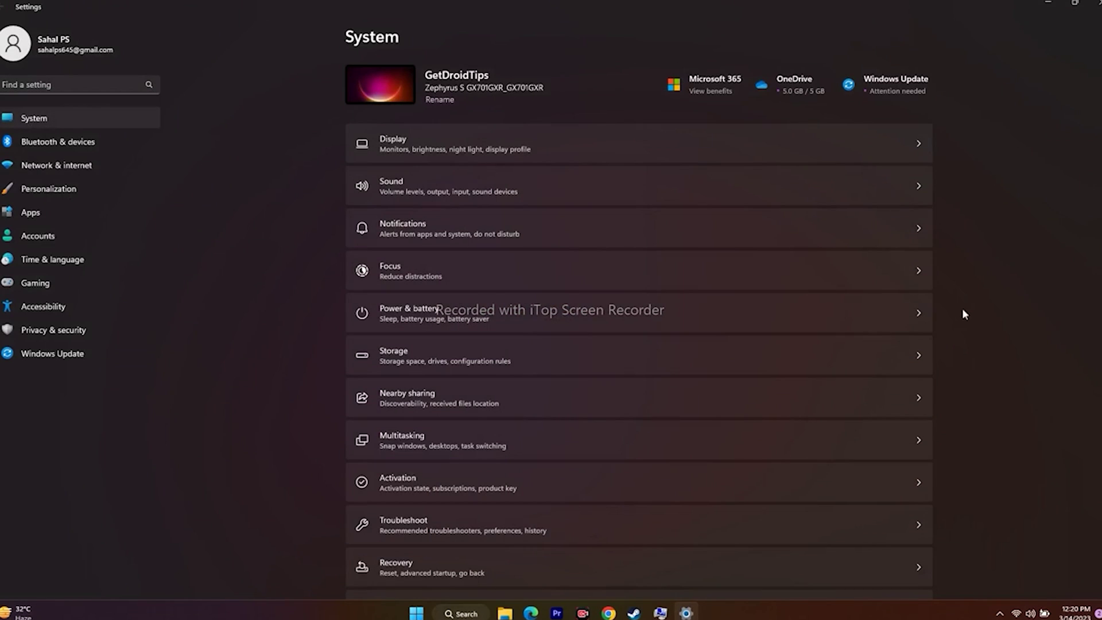
pyautogui.scroll(-5, 963, 311)
pyautogui.click(482, 556)
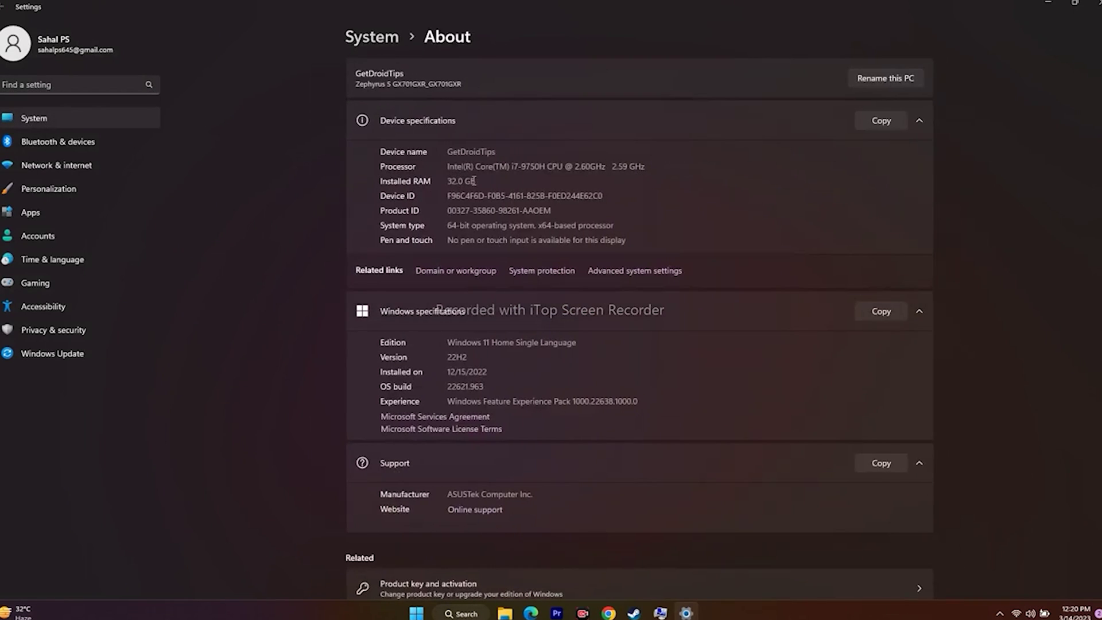
pyautogui.moveTo(474, 181); pyautogui.dragTo(447, 182)
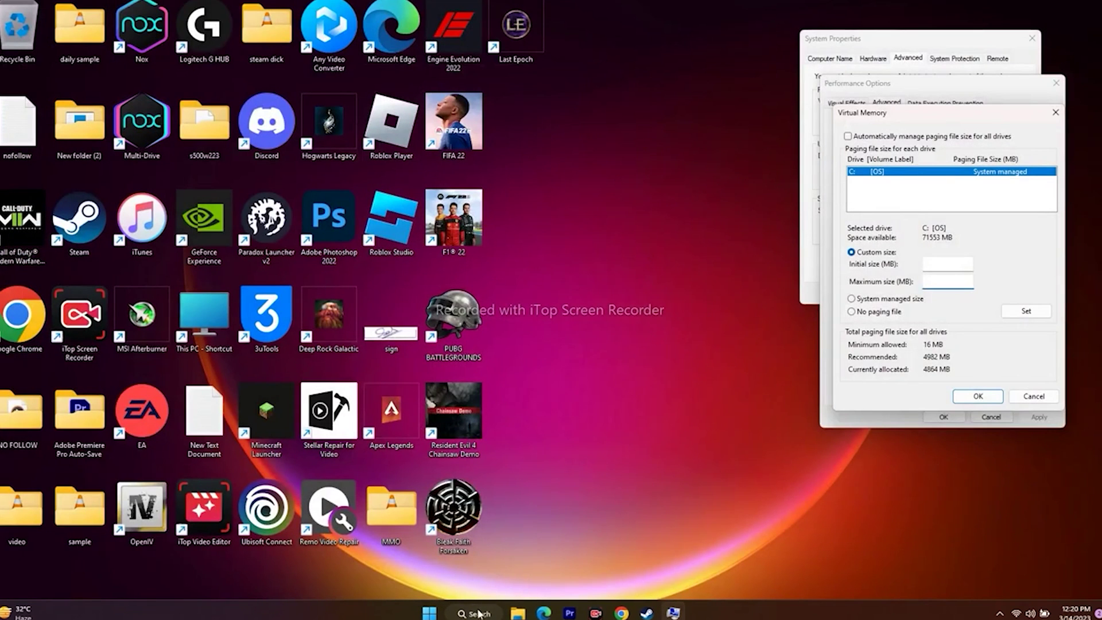
# - Find the Calculator app through Windows search and bring it up in Standard mode
pyautogui.click(479, 613)
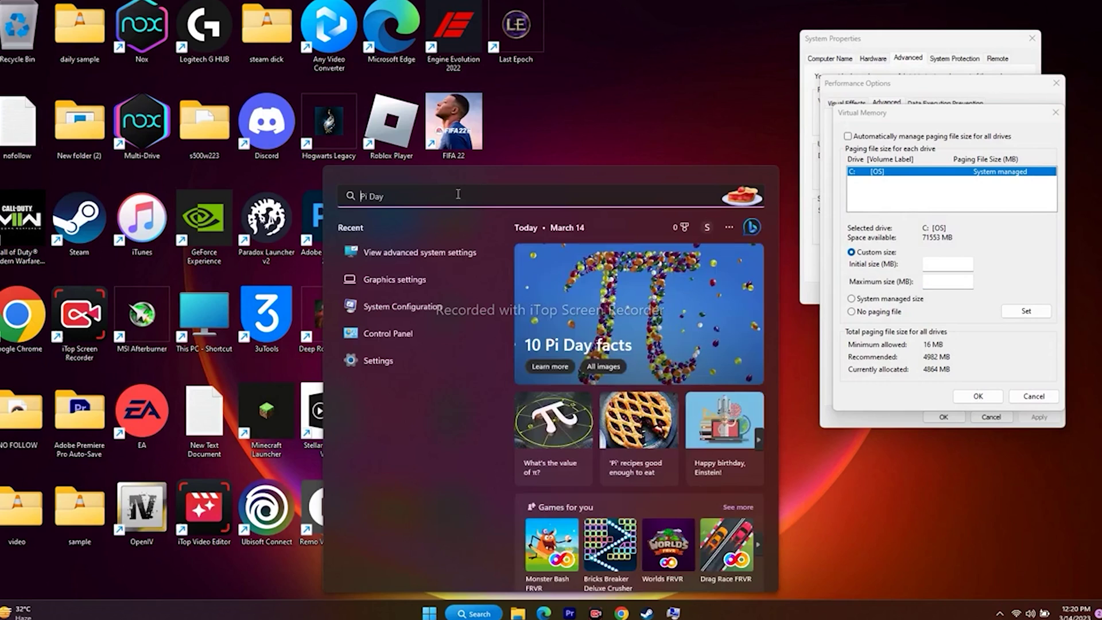
pyautogui.write('ca')
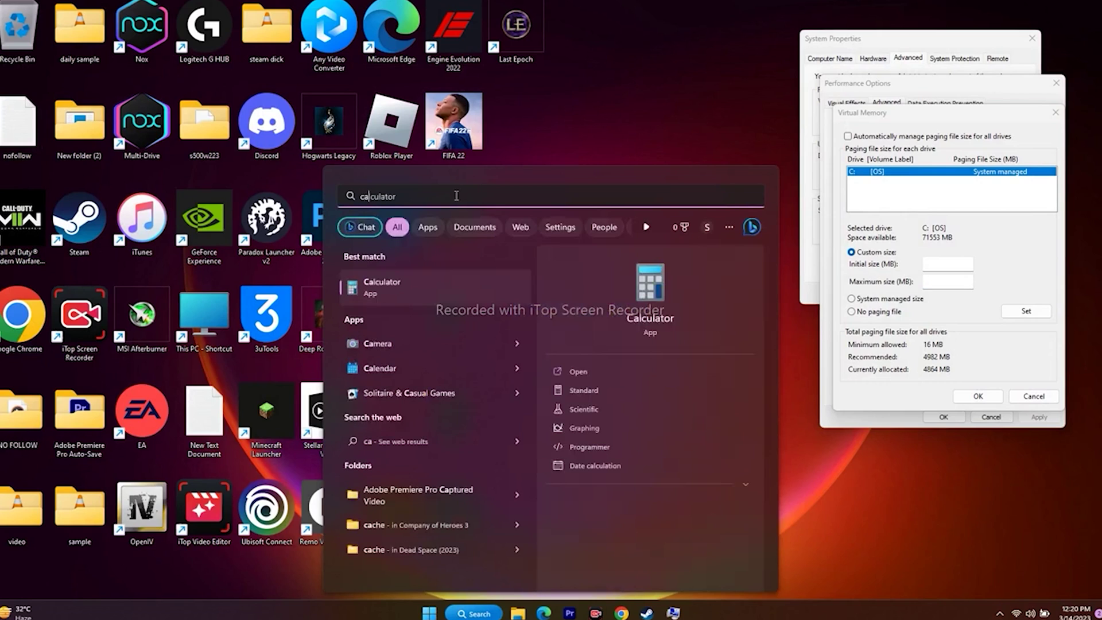
pyautogui.click(394, 276)
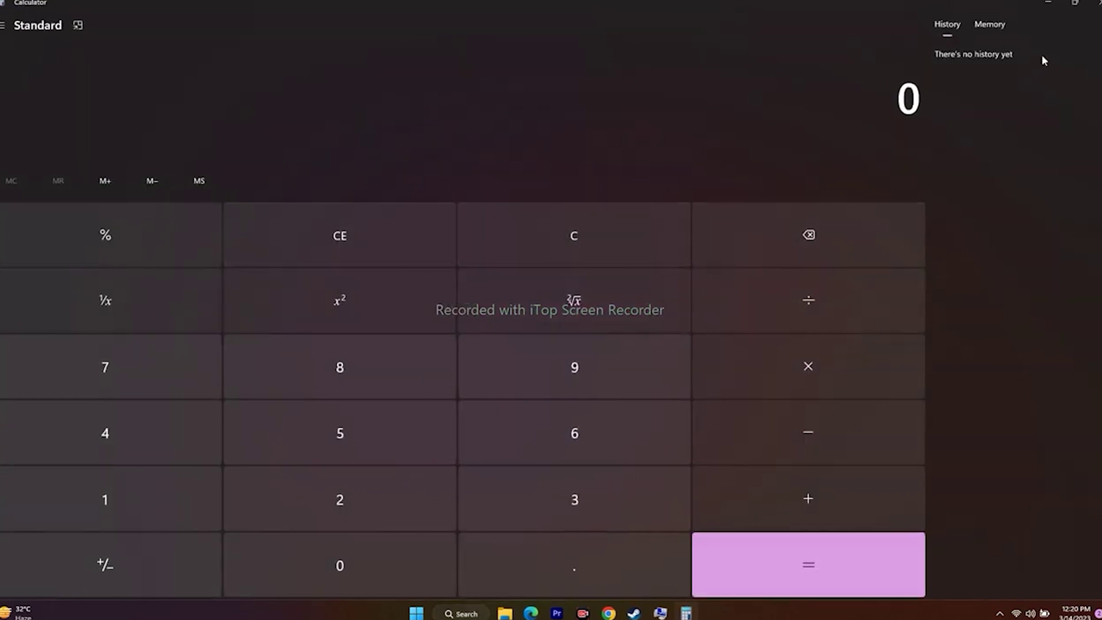
pyautogui.click(1049, 4)
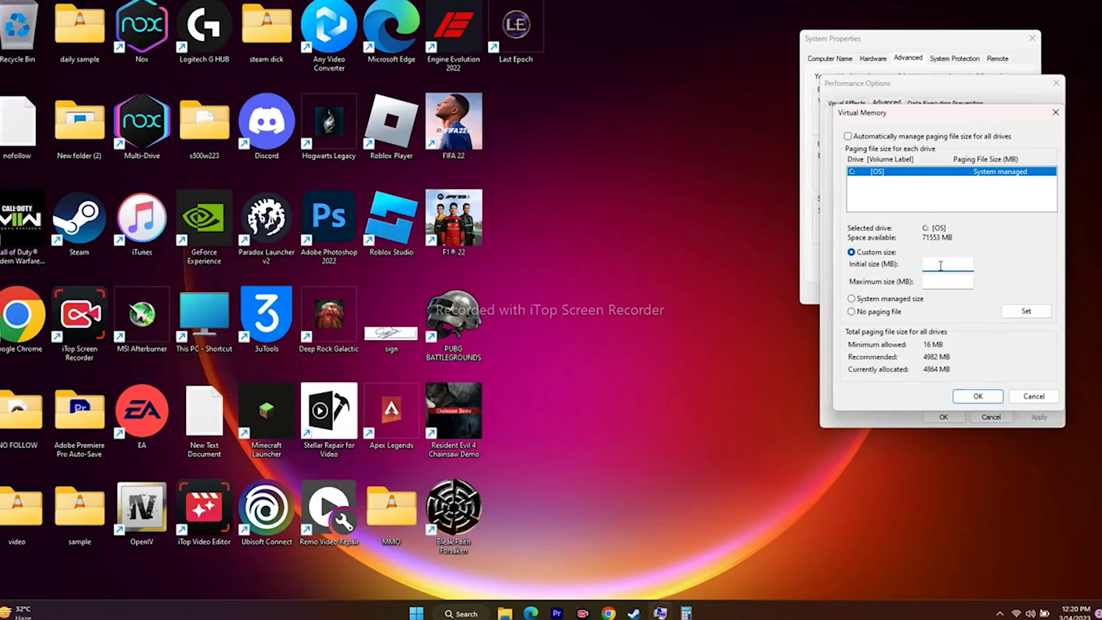
pyautogui.click(686, 613)
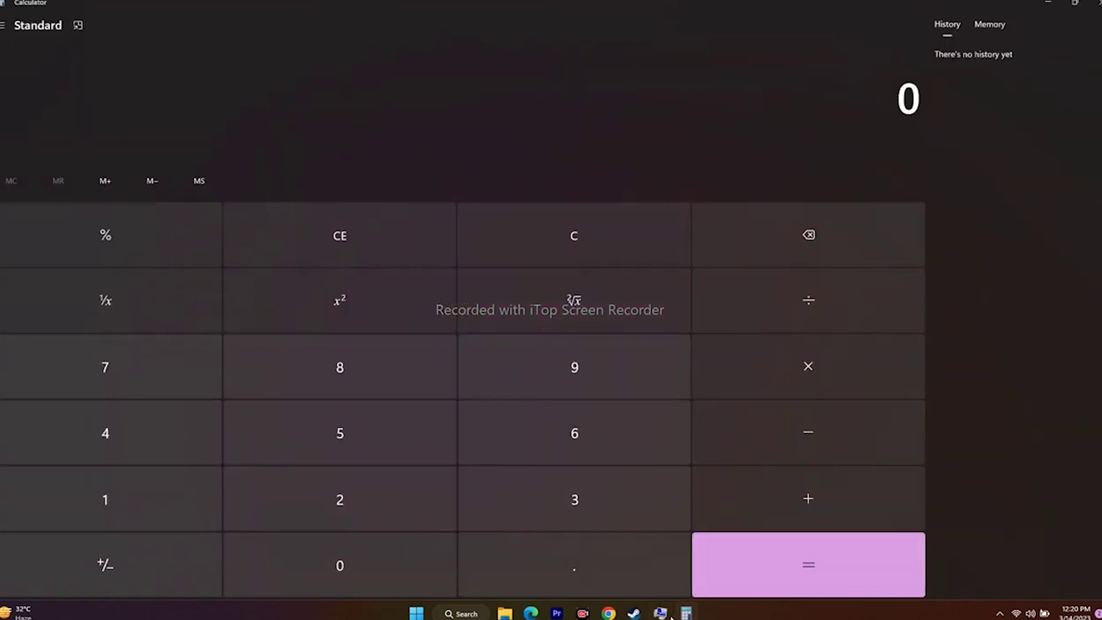
# - Calculate 32 × 1024 to convert the installed RAM from gigabytes to megabytes
pyautogui.click(568, 509)
pyautogui.click(366, 515)
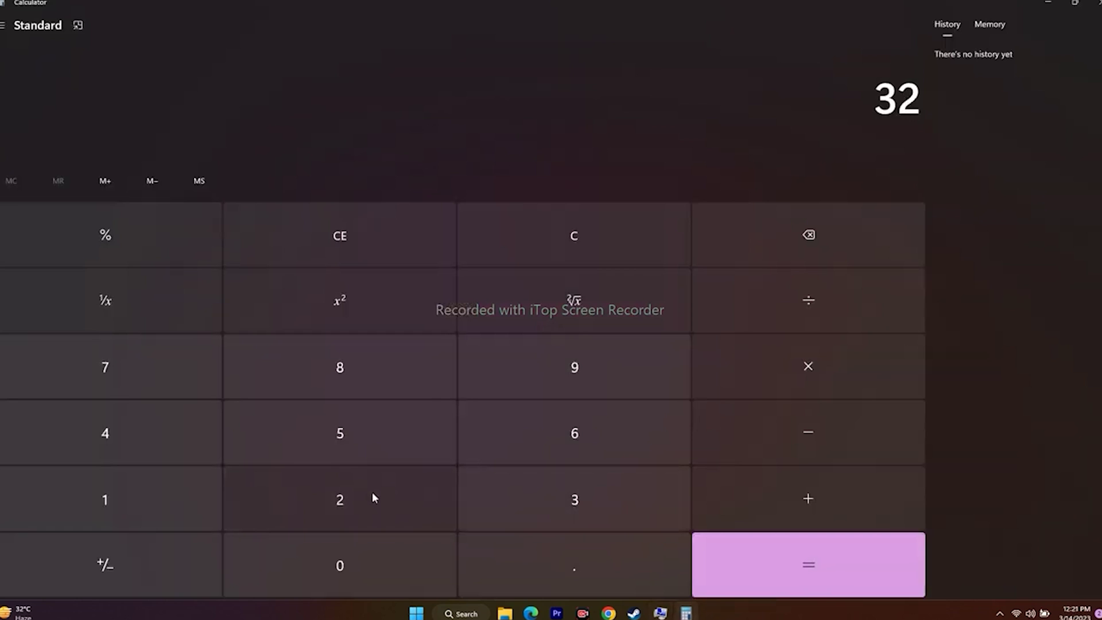
pyautogui.click(775, 384)
pyautogui.click(209, 495)
pyautogui.click(300, 567)
pyautogui.click(271, 494)
pyautogui.click(172, 435)
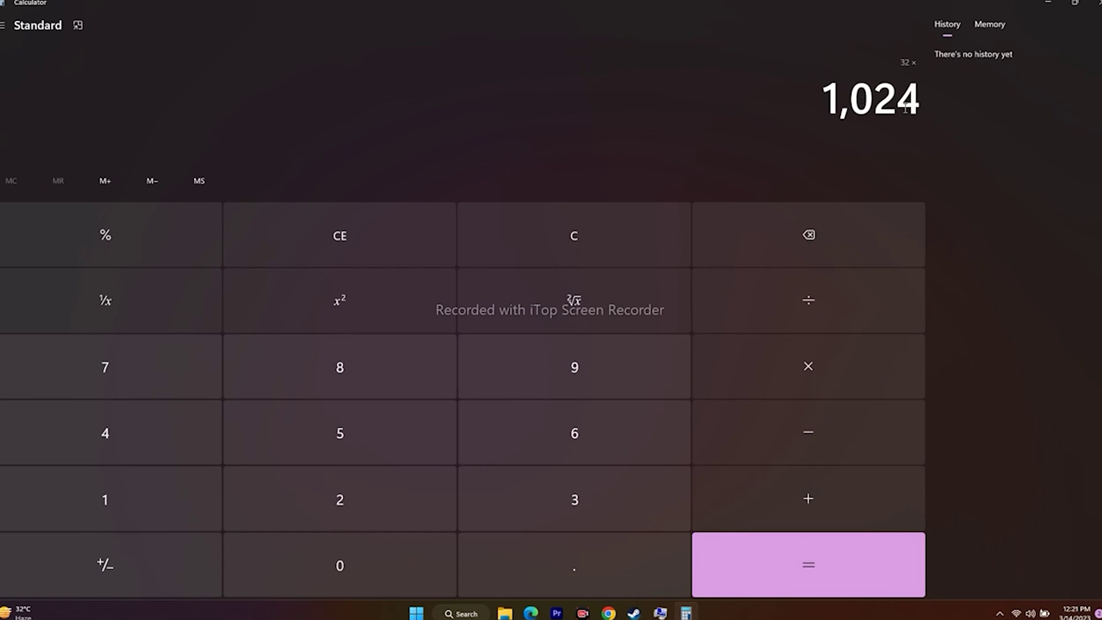
pyautogui.click(819, 568)
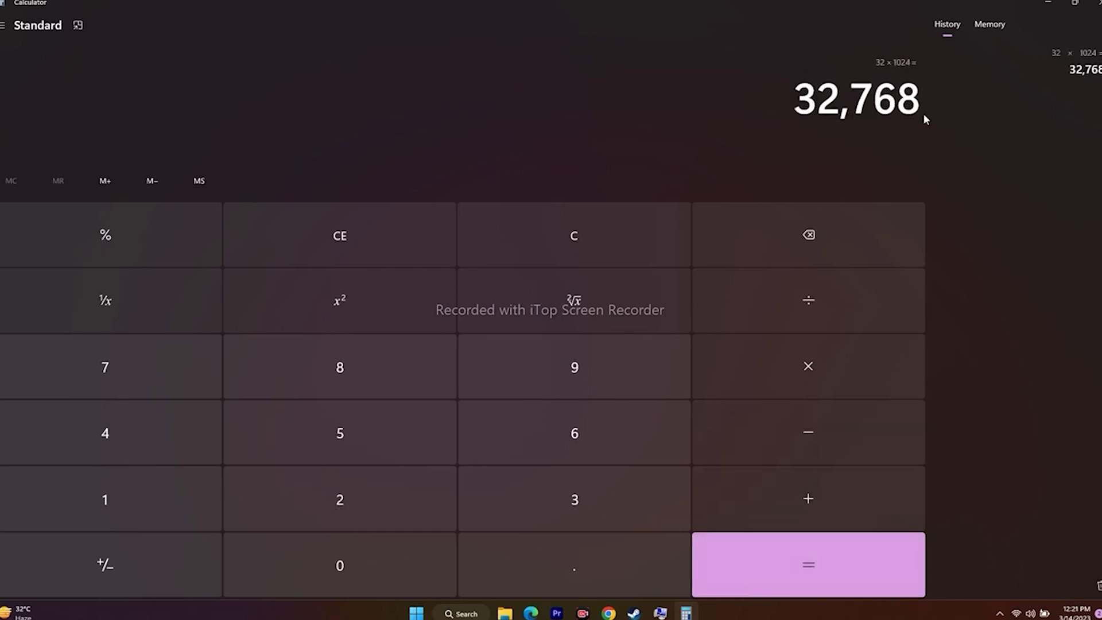
# - Multiply the converted RAM size by 1.5
pyautogui.click(817, 369)
pyautogui.click(213, 488)
pyautogui.click(472, 562)
pyautogui.click(390, 453)
pyautogui.click(724, 551)
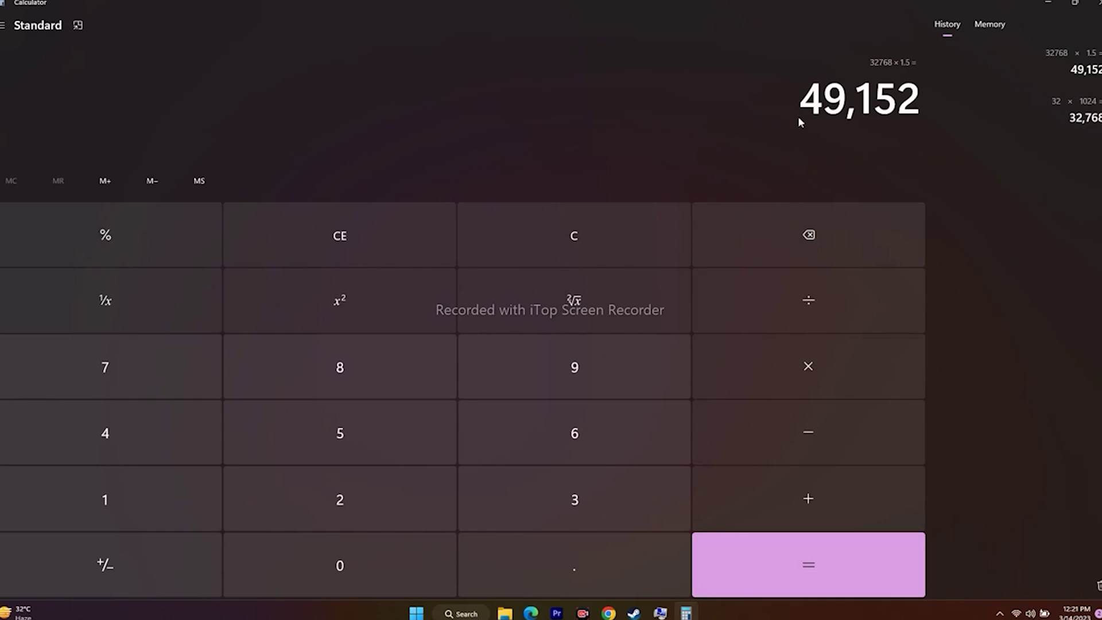
# - Copy the calculated result into the Virtual Memory dialog as the initial paging file size, 49,152 MB
pyautogui.rightClick(804, 96)
pyautogui.hotkey('ctrl', 'c')
pyautogui.click(939, 108)
pyautogui.click(1048, 2)
pyautogui.rightClick(923, 263)
pyautogui.click(976, 311)
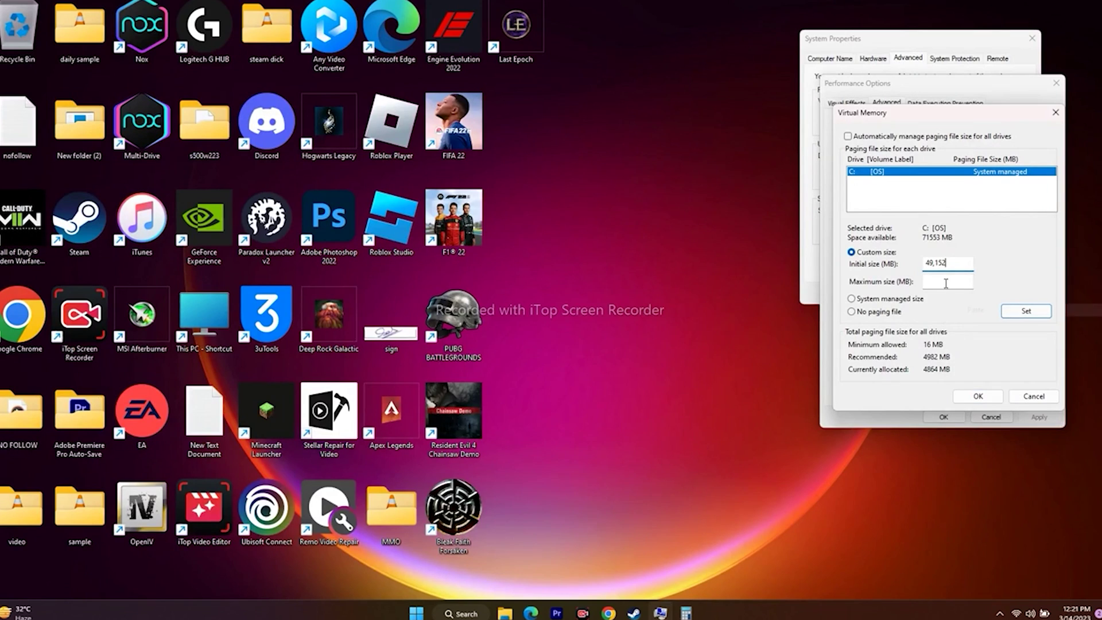
pyautogui.press('Tab')
# - Return to Calculator, clear it, recalculate 32 × 1024 and multiply the result by 3
pyautogui.click(686, 613)
pyautogui.click(394, 241)
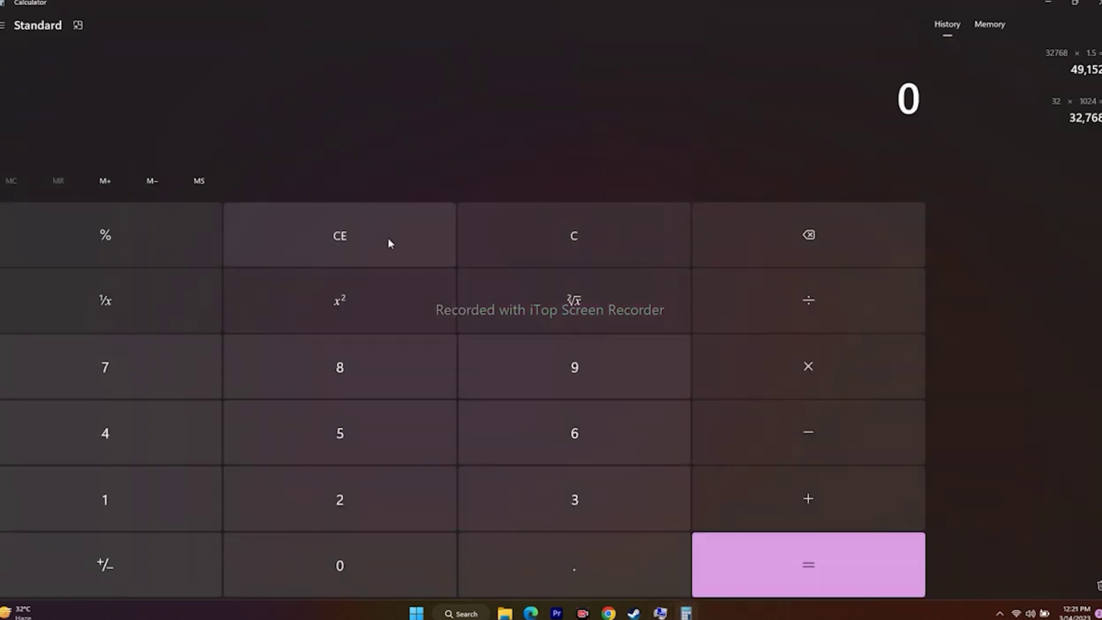
pyautogui.click(563, 507)
pyautogui.click(340, 500)
pyautogui.click(809, 366)
pyautogui.click(105, 499)
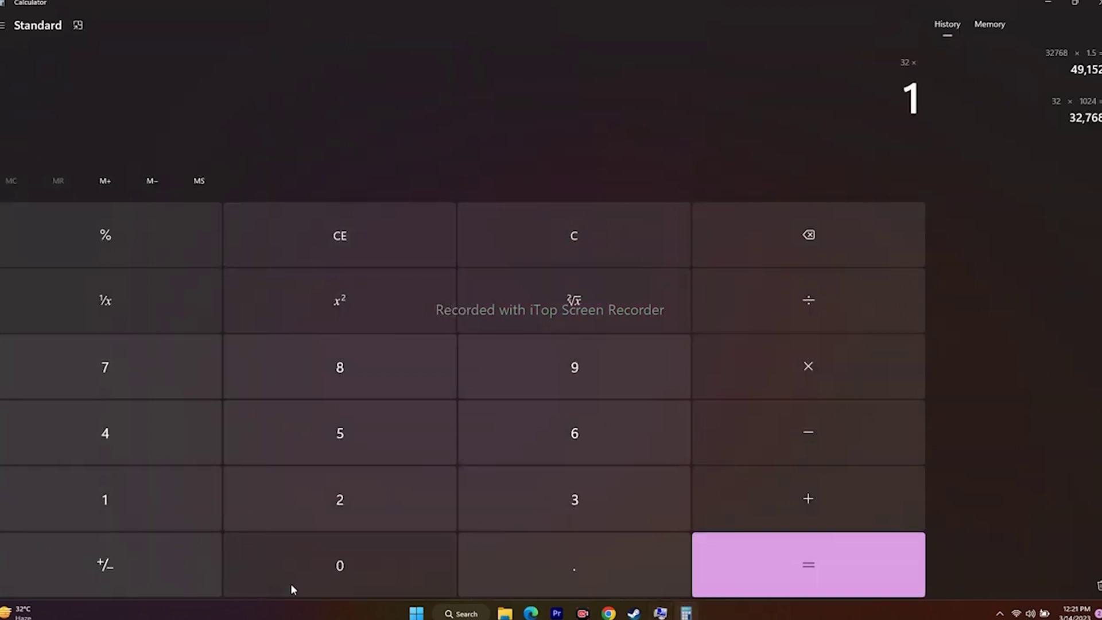
pyautogui.click(322, 565)
pyautogui.click(340, 499)
pyautogui.click(138, 433)
pyautogui.click(758, 554)
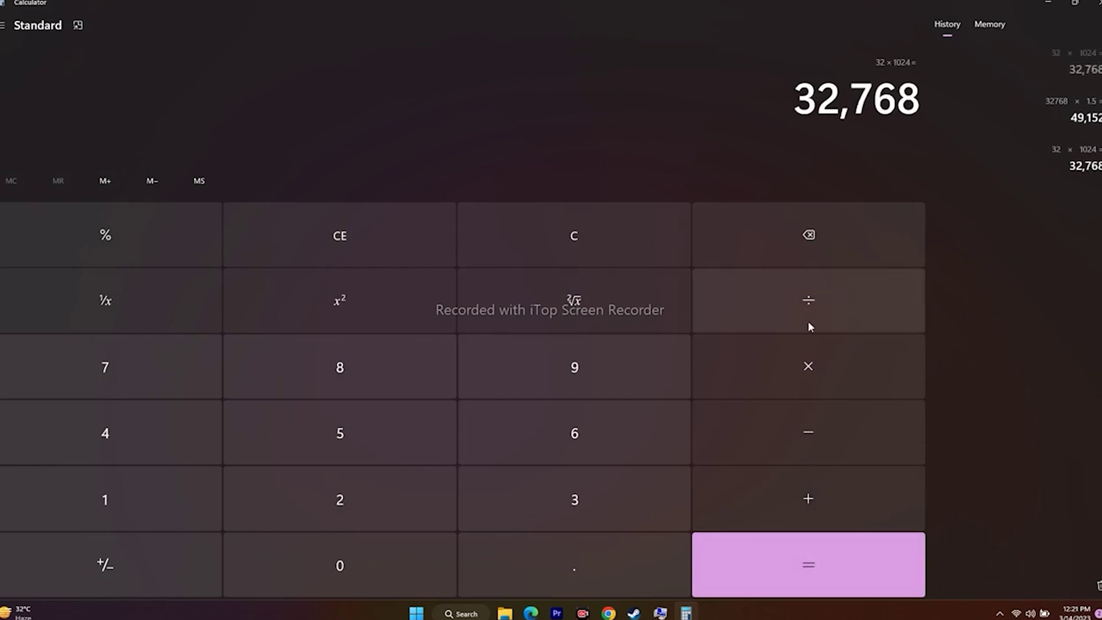
pyautogui.click(775, 367)
pyautogui.click(622, 500)
pyautogui.click(833, 563)
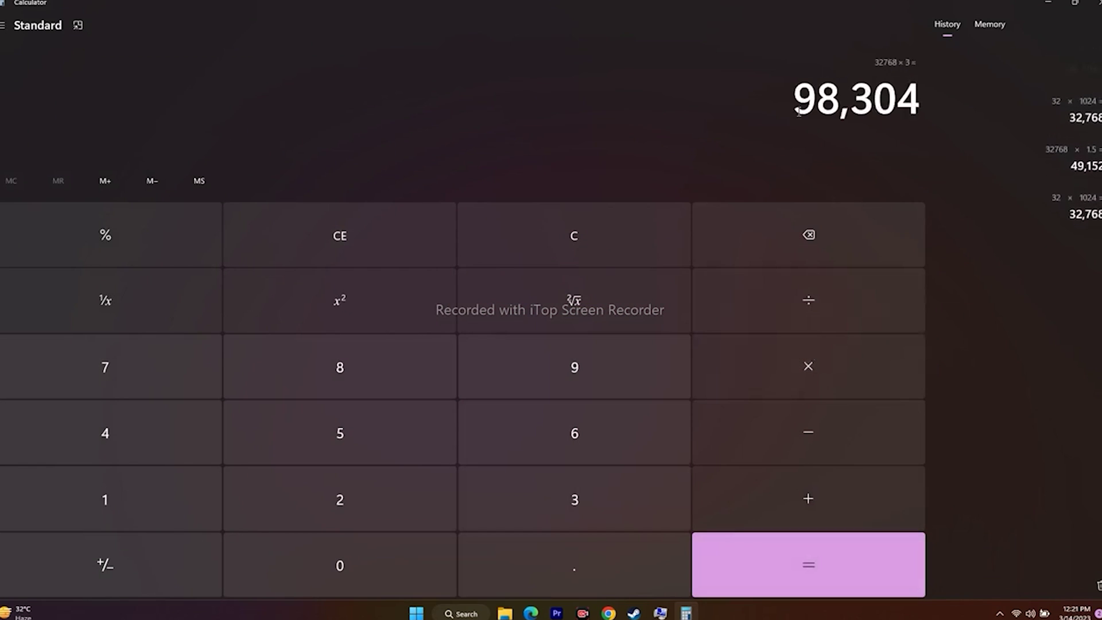
# - Copy the new result into the Virtual Memory dialog as the maximum paging file size, 98,304 MB
pyautogui.moveTo(794, 98); pyautogui.dragTo(948, 110)
pyautogui.rightClick(913, 99)
pyautogui.click(936, 116)
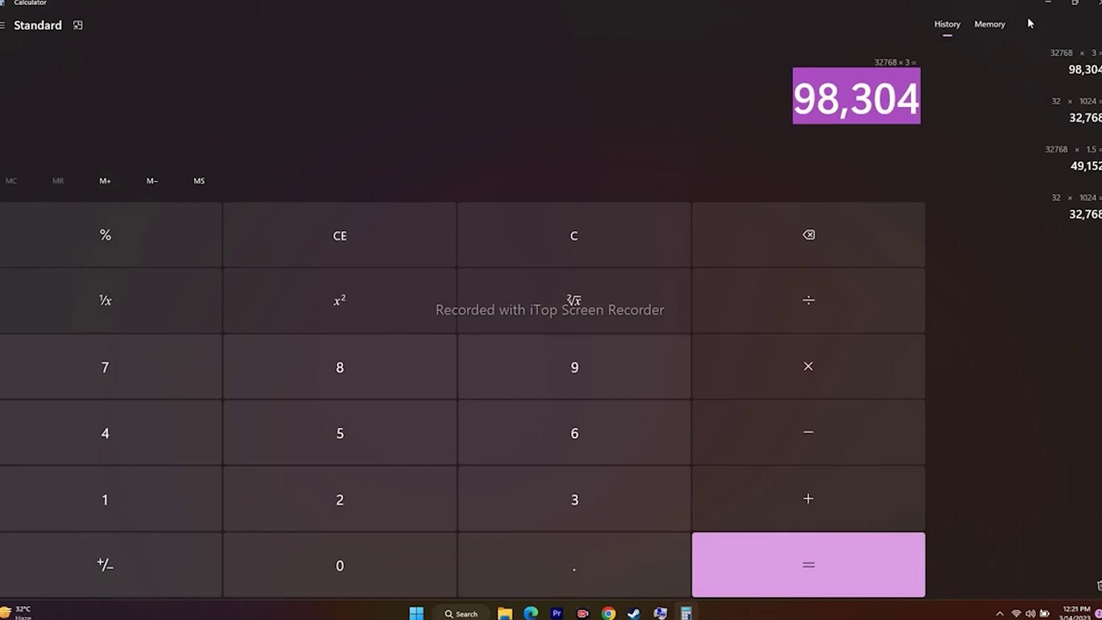
pyautogui.click(1049, 2)
pyautogui.rightClick(931, 281)
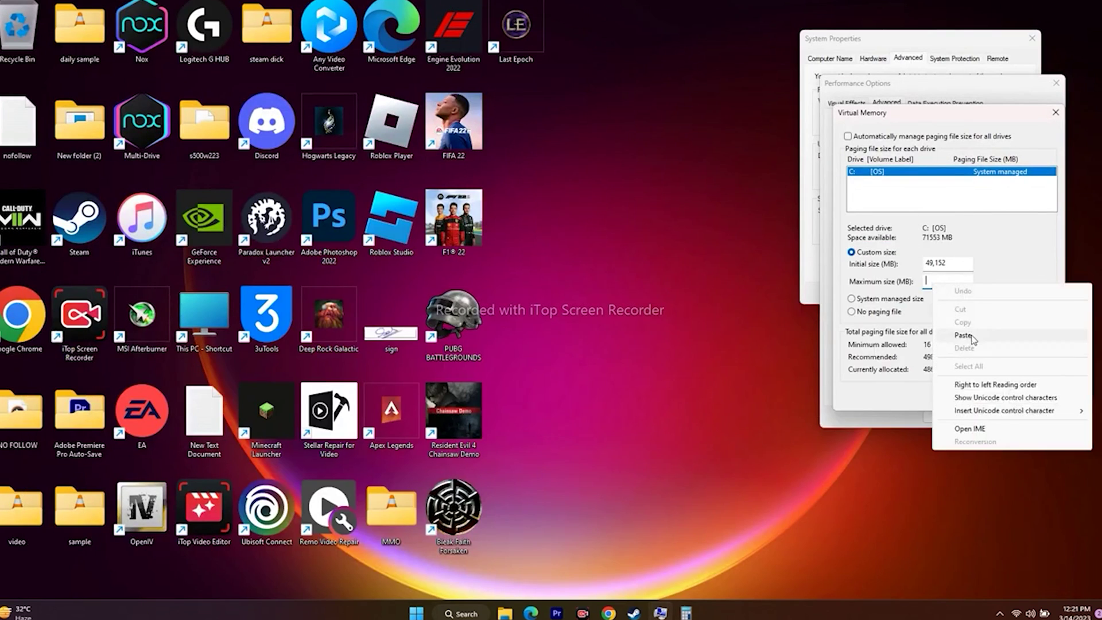
pyautogui.click(970, 338)
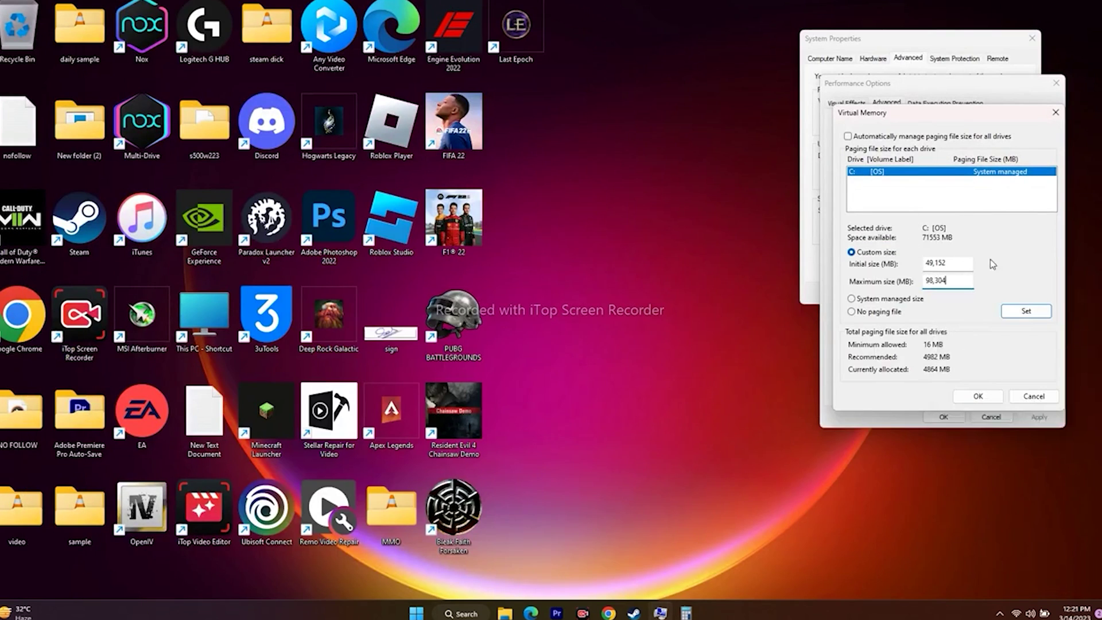
# - Discard the virtual memory changes and close the Performance Options and System Properties dialogs
pyautogui.click(1034, 396)
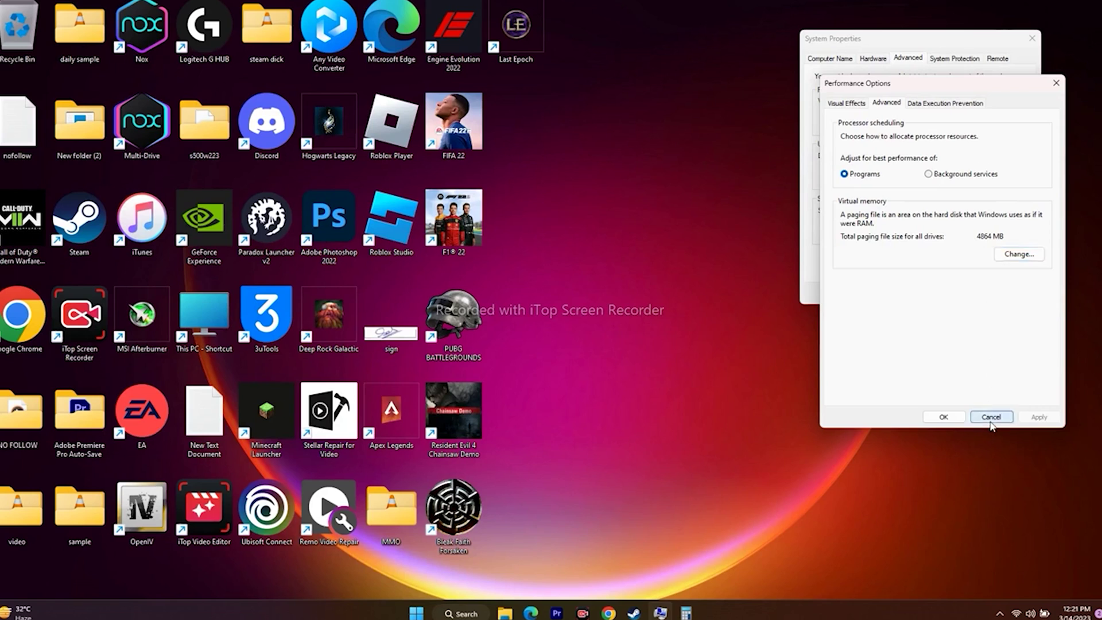
pyautogui.click(992, 417)
pyautogui.click(1025, 41)
pyautogui.click(649, 614)
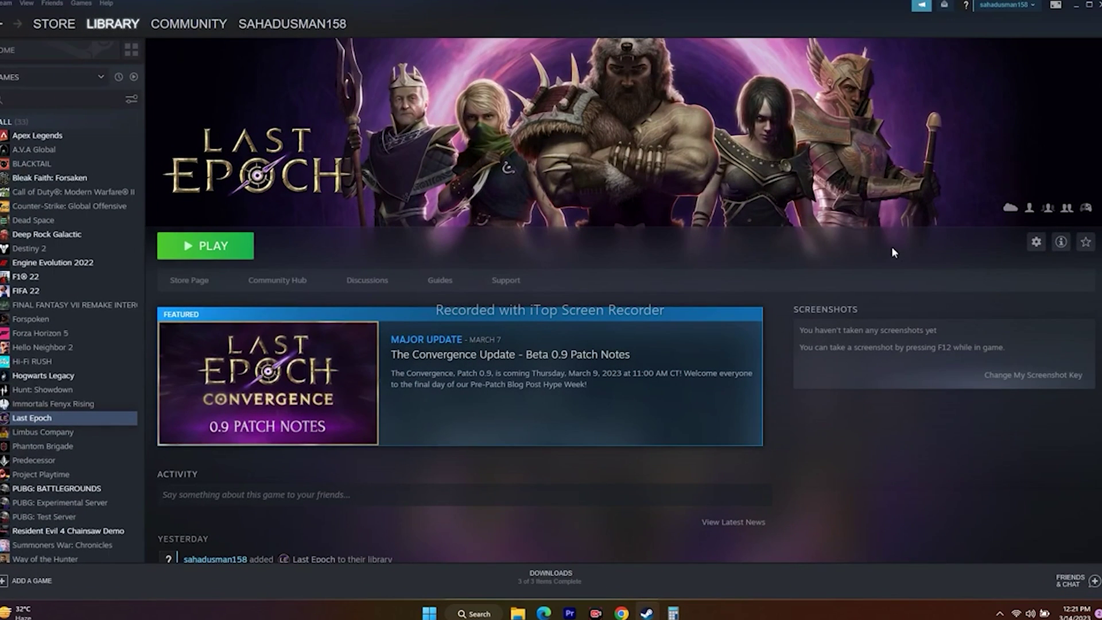
pyautogui.click(1076, 8)
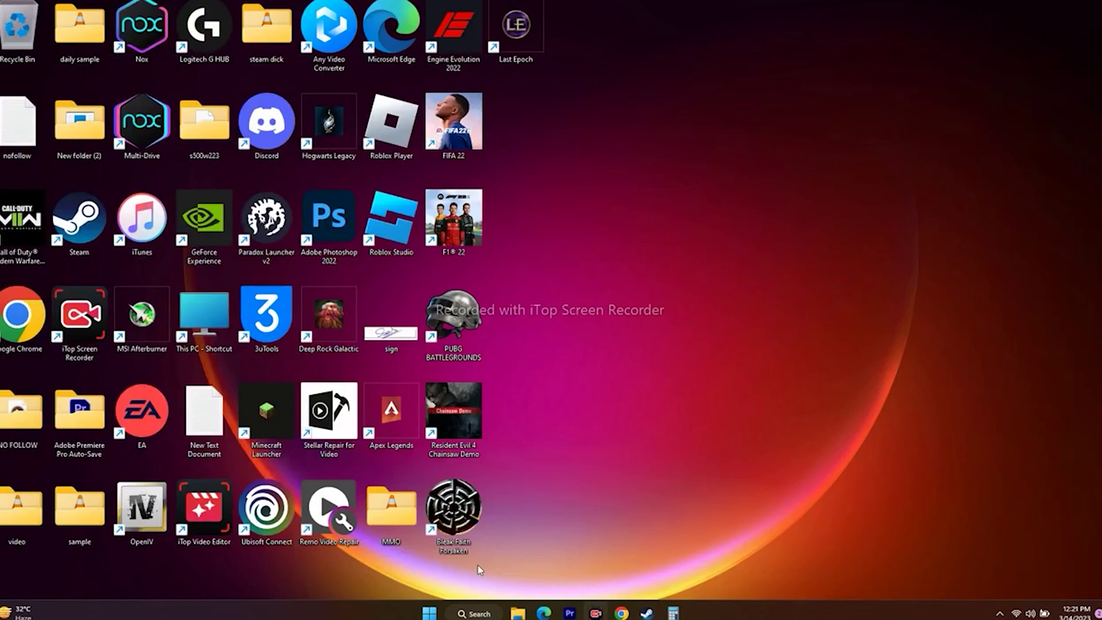
# - Open the Windows Update page in Settings from the recent Windows searches
pyautogui.click(480, 614)
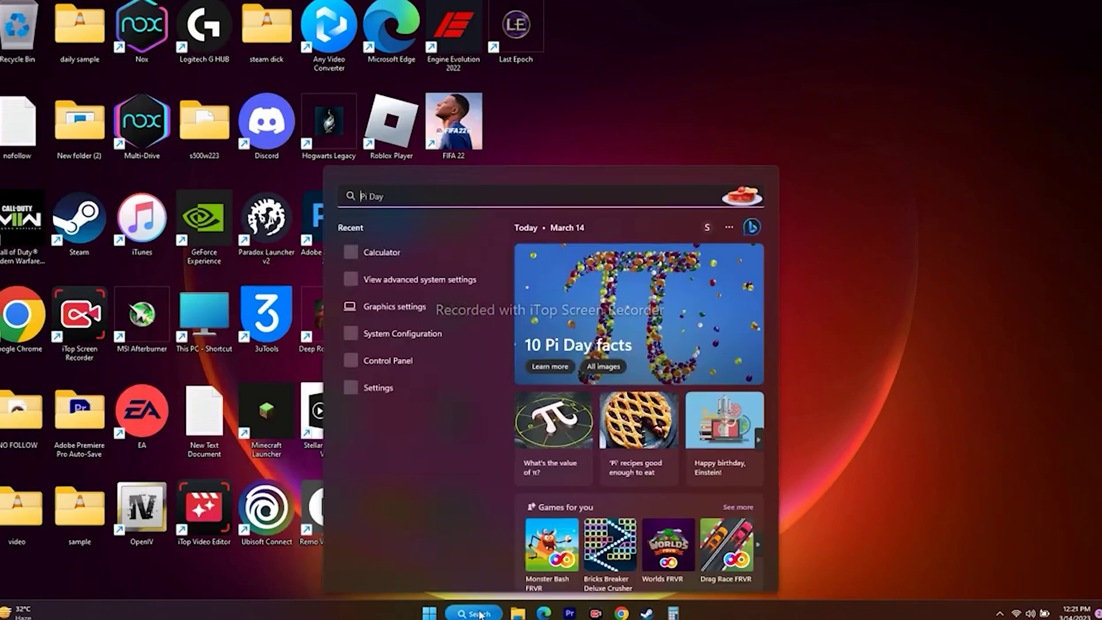
pyautogui.click(388, 390)
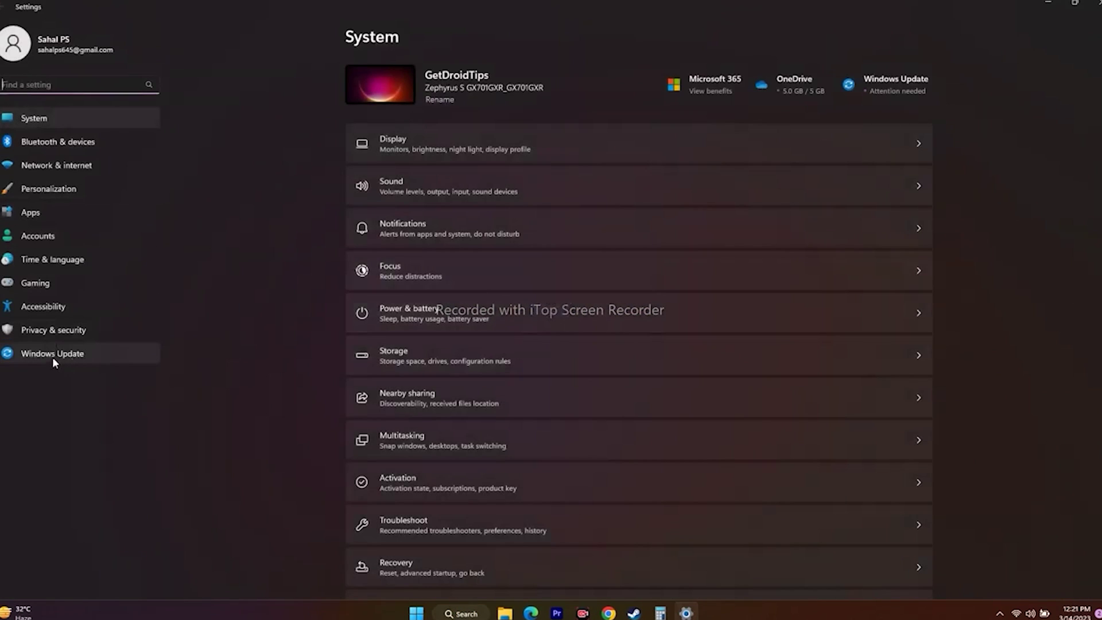
pyautogui.click(56, 356)
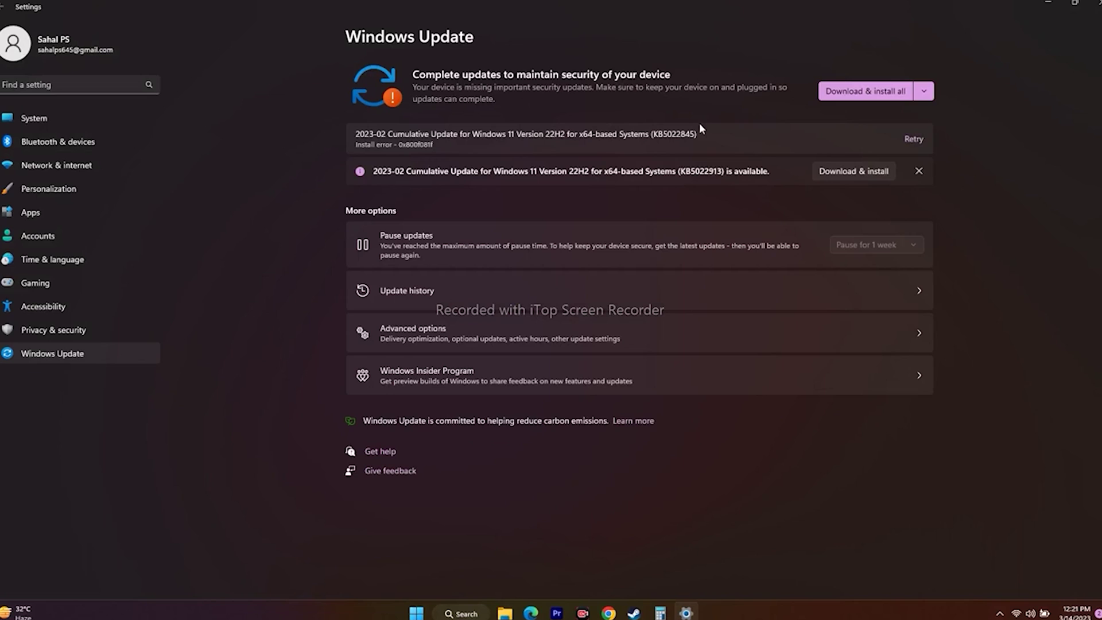
# - Close the Windows Update settings and clear the NVIDIA driver browser window off the desktop
pyautogui.click(1094, 4)
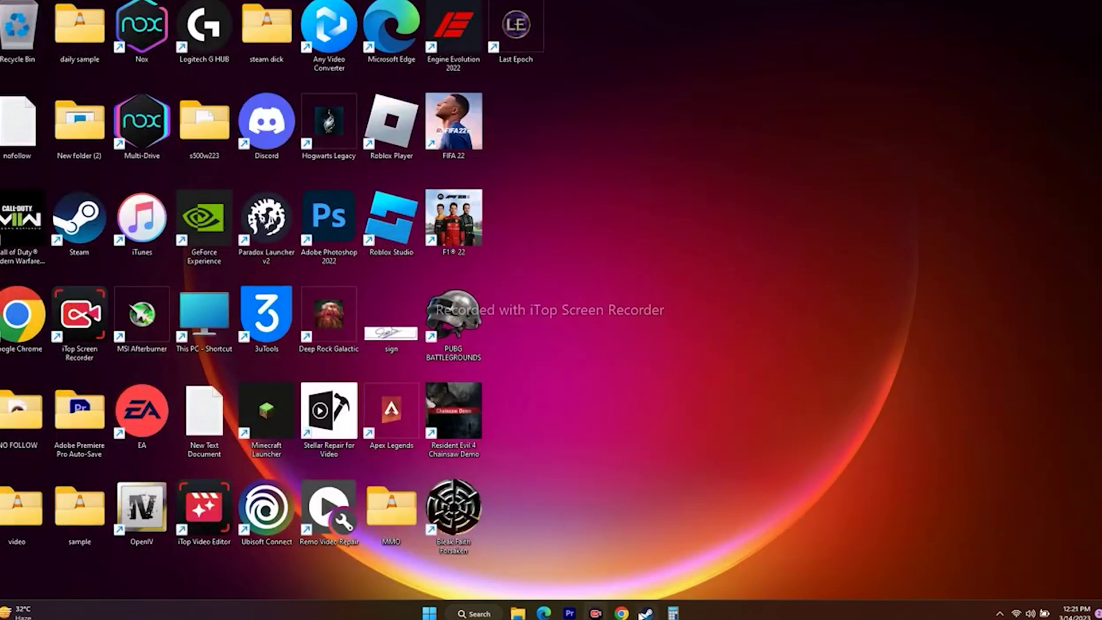
pyautogui.click(609, 613)
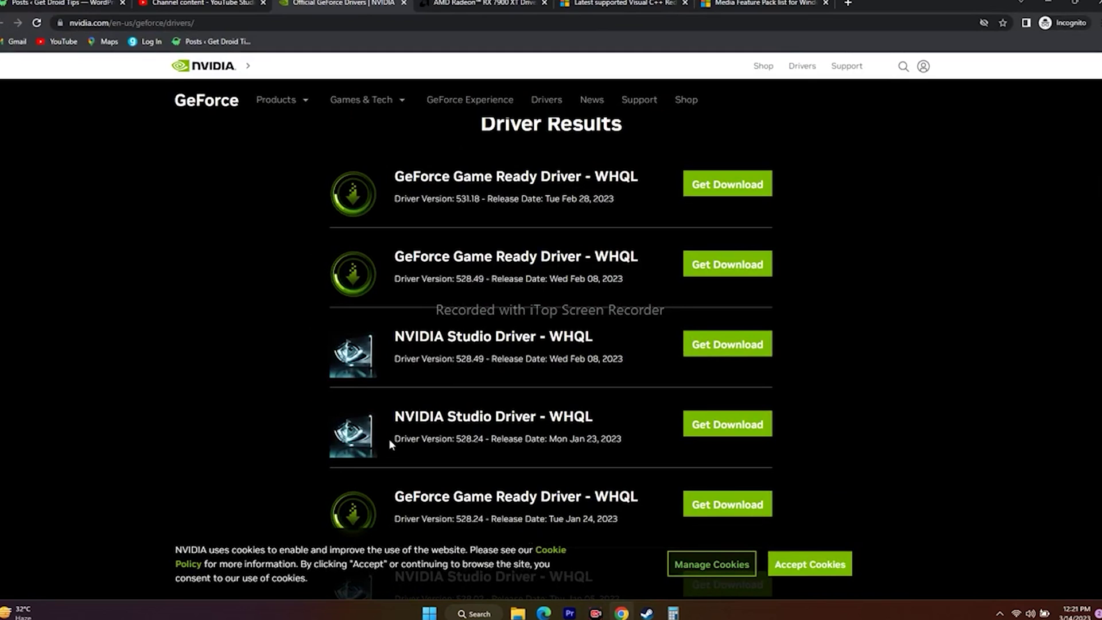
pyautogui.click(1048, 2)
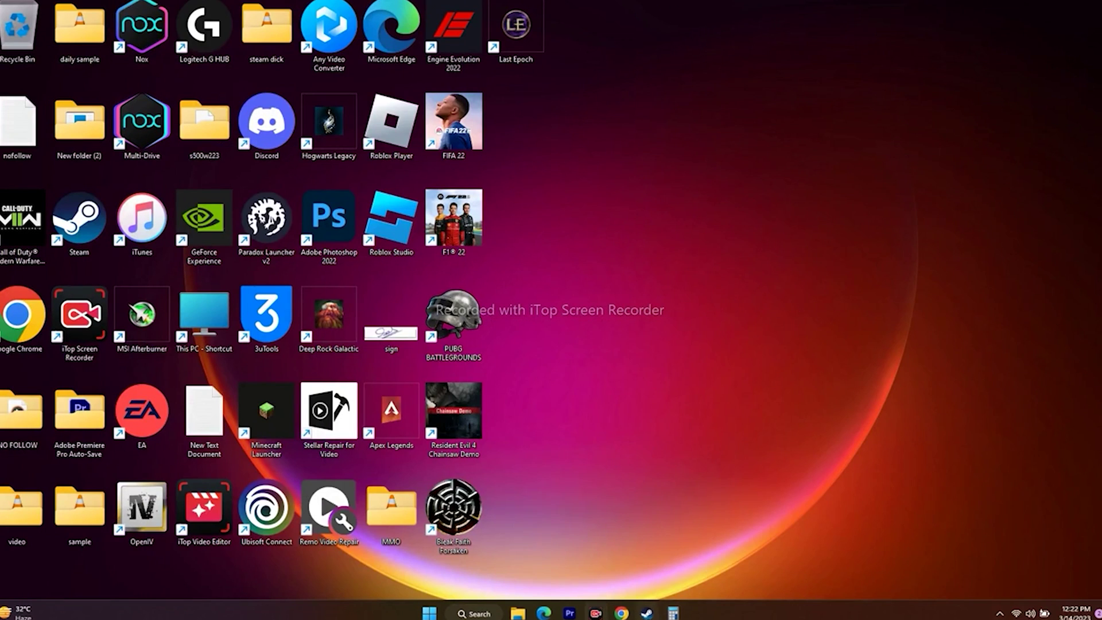
# - Switch to Steam, view the Uninstall option for Last Epoch in the library, dismiss it and minimize Steam
pyautogui.click(647, 613)
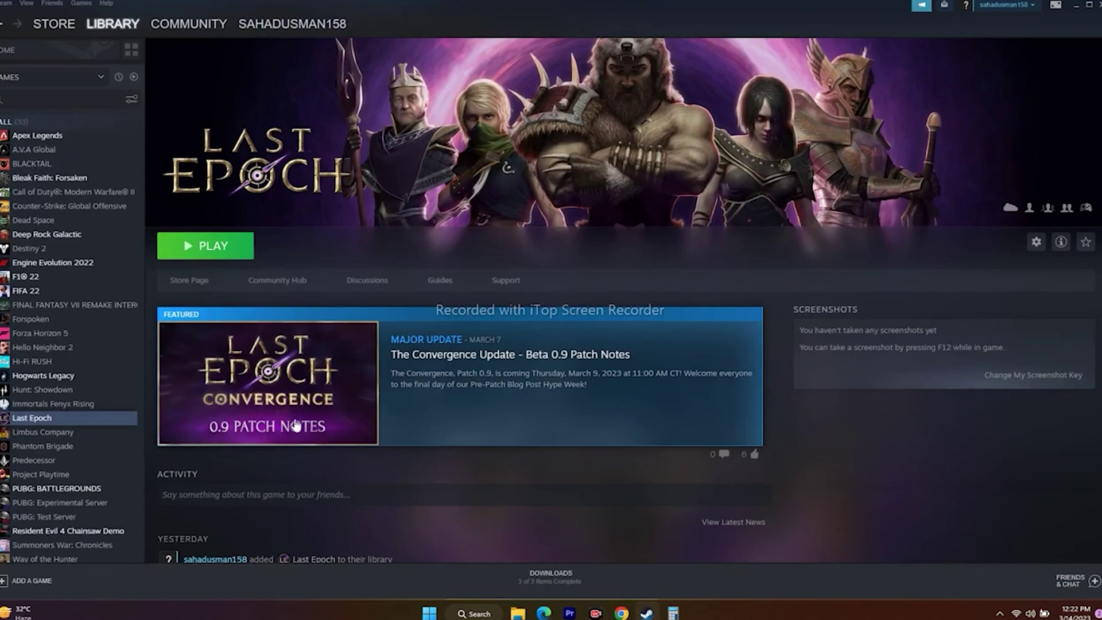
pyautogui.rightClick(61, 422)
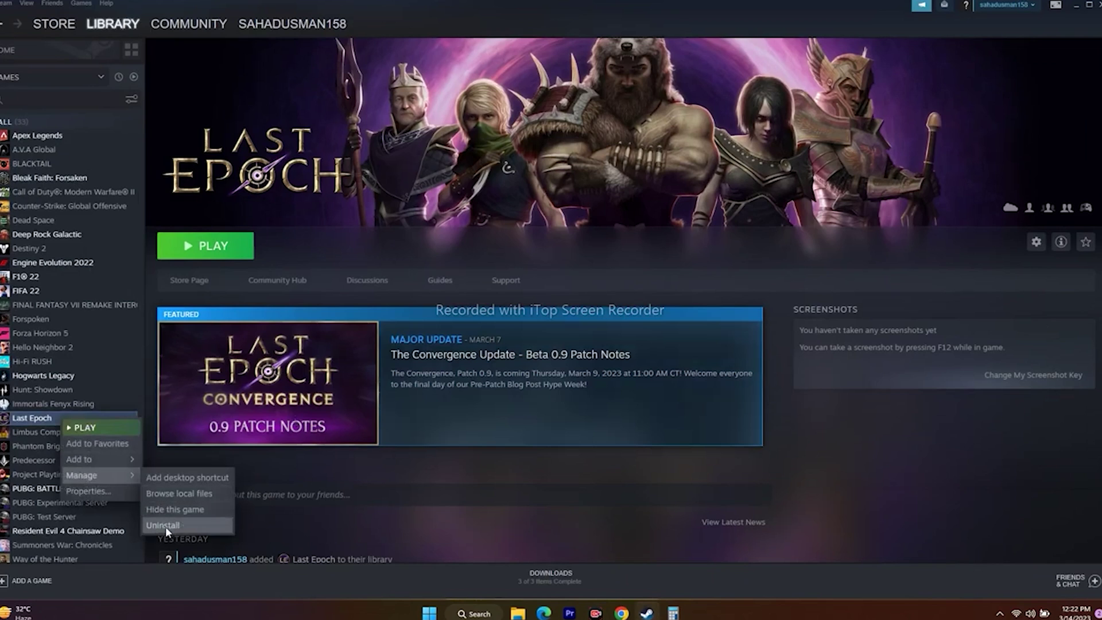
pyautogui.click(120, 413)
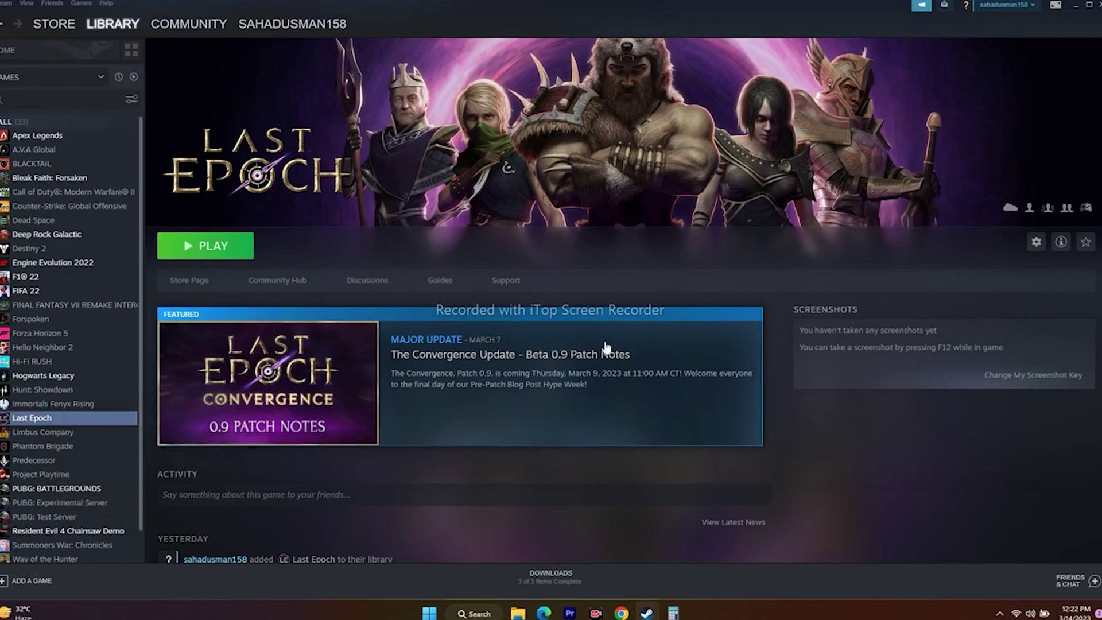
pyautogui.click(1077, 6)
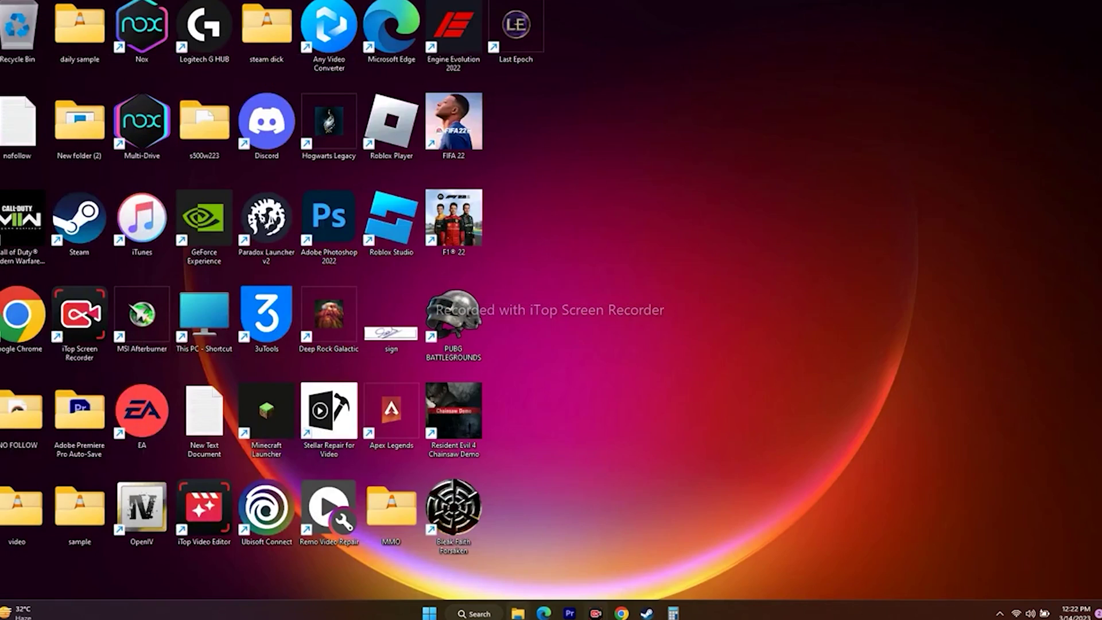
# - Switch to File Explorer to view the drives under This PC, and return to Last Epoch in the Steam library
pyautogui.click(518, 613)
pyautogui.click(49, 374)
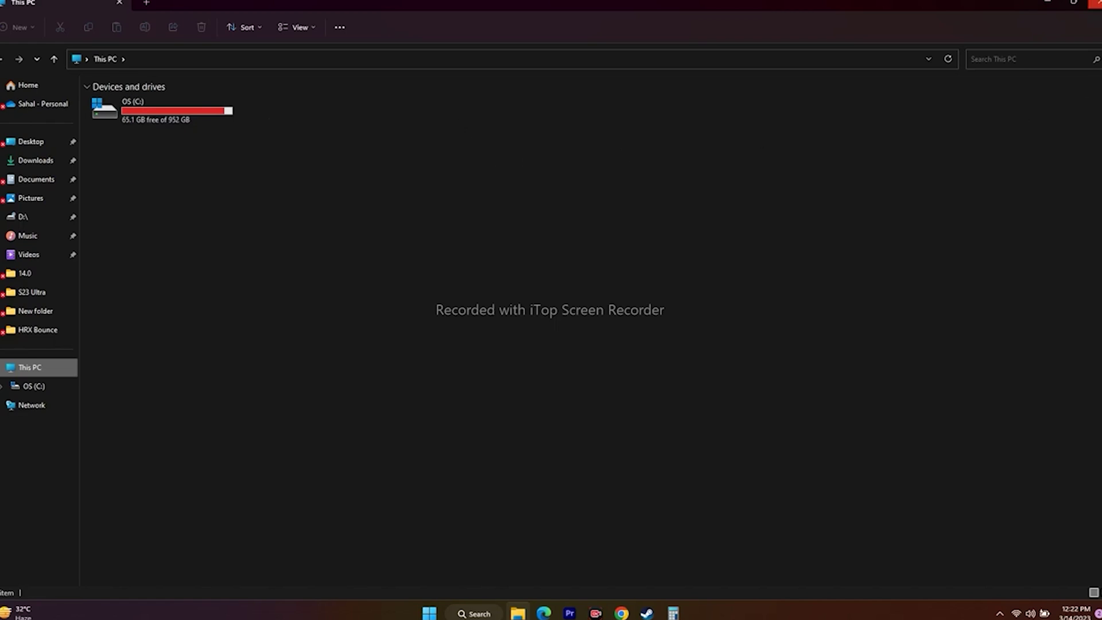
pyautogui.click(1047, 2)
pyautogui.click(648, 613)
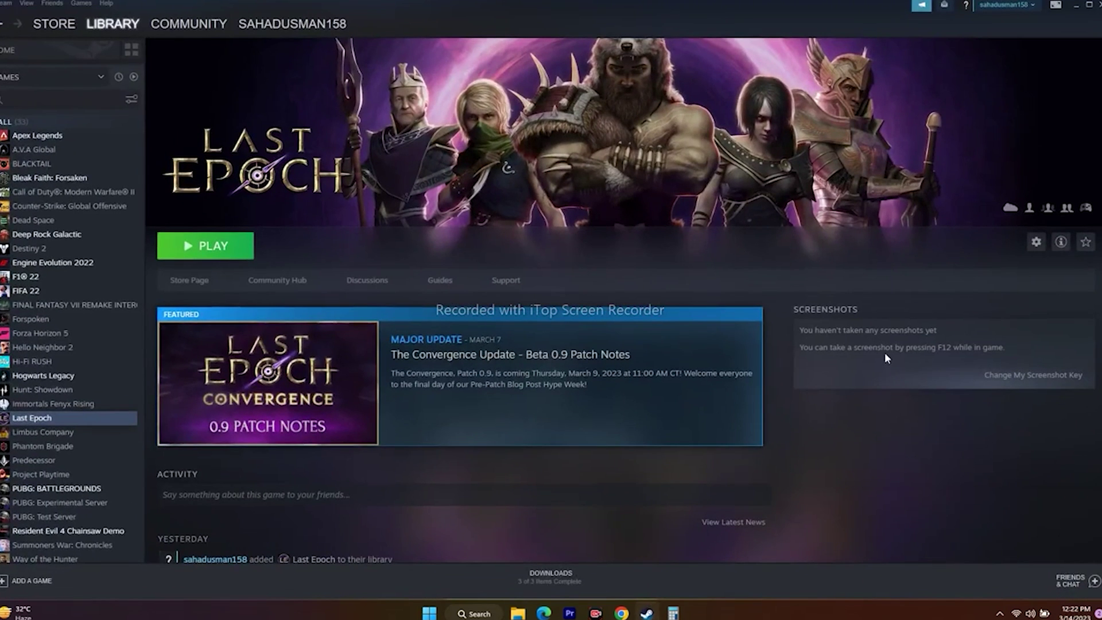